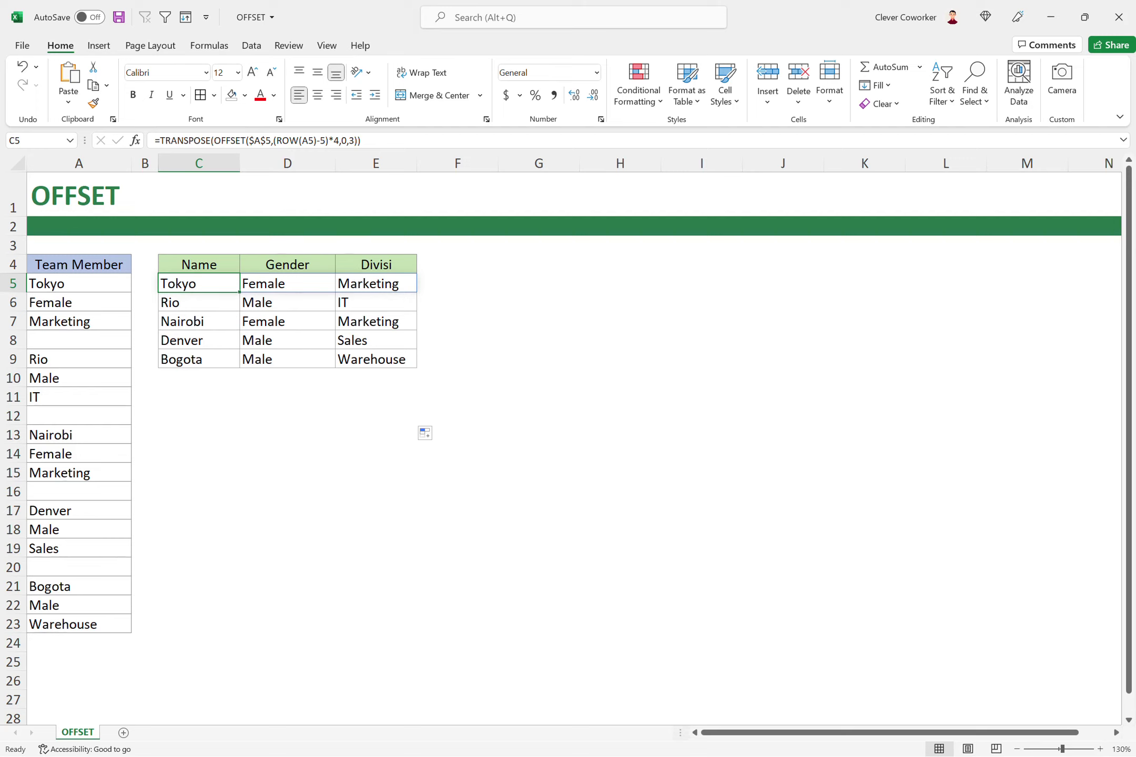
Inspect the formula in cell C5 that fills the first row under Name, Gender and Divisi.
{"action": "left_click", "coordinate": [199, 397]}
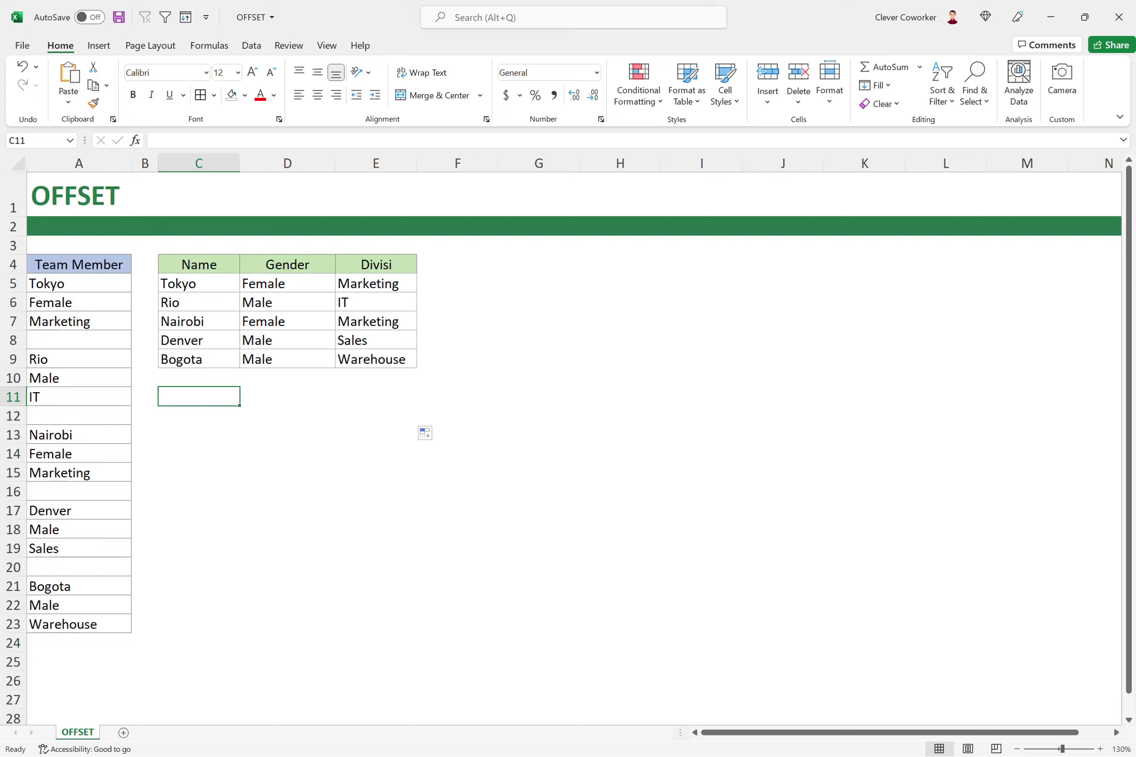
{"action": "left_click", "coordinate": [199, 283]}
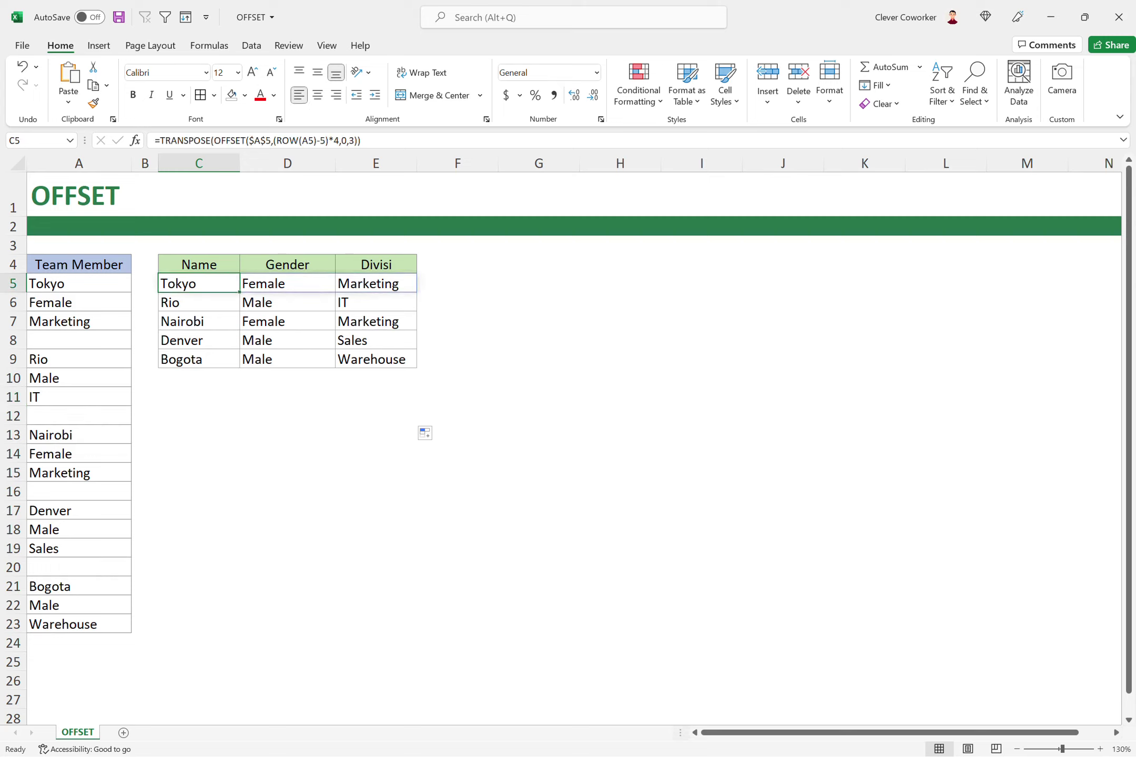
{"action": "left_click", "coordinate": [199, 396]}
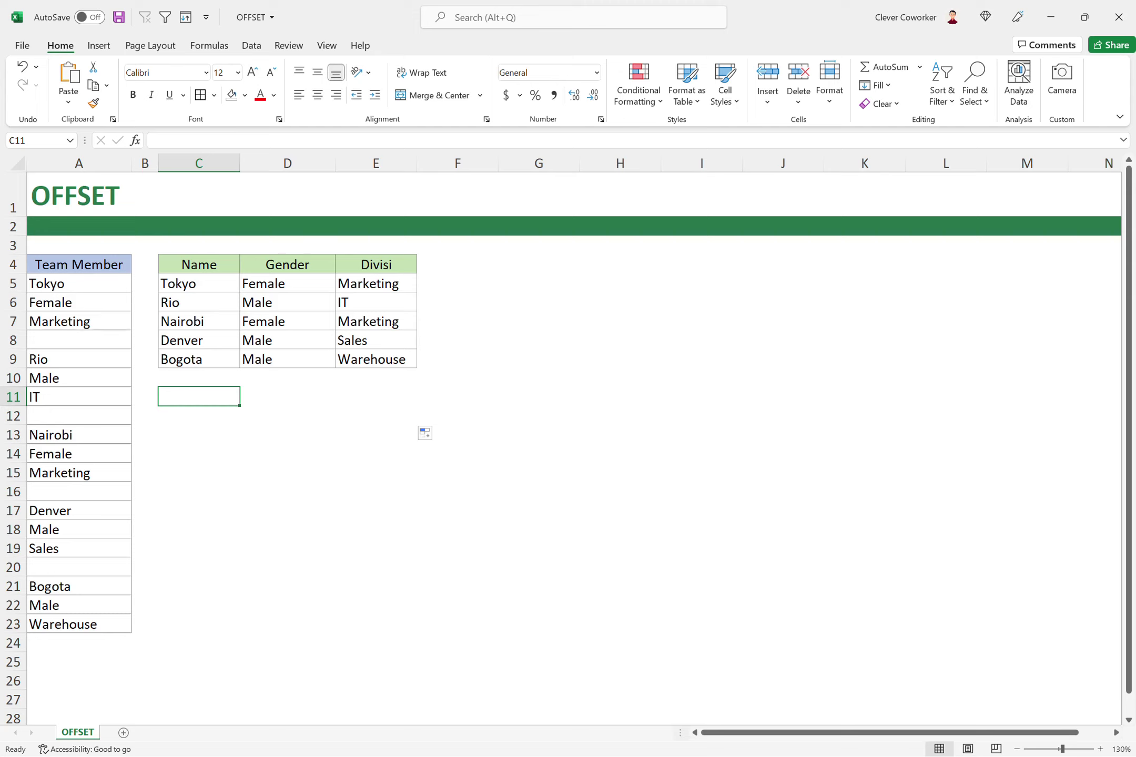
{"action": "left_click", "coordinate": [199, 283]}
Apply all borders to the empty 2×2 range C11:D12 below the Name, Gender and Divisi table.
{"action": "left_click", "coordinate": [199, 397]}
{"action": "left_click_drag", "start_coordinate": [199, 397], "coordinate": [288, 416]}
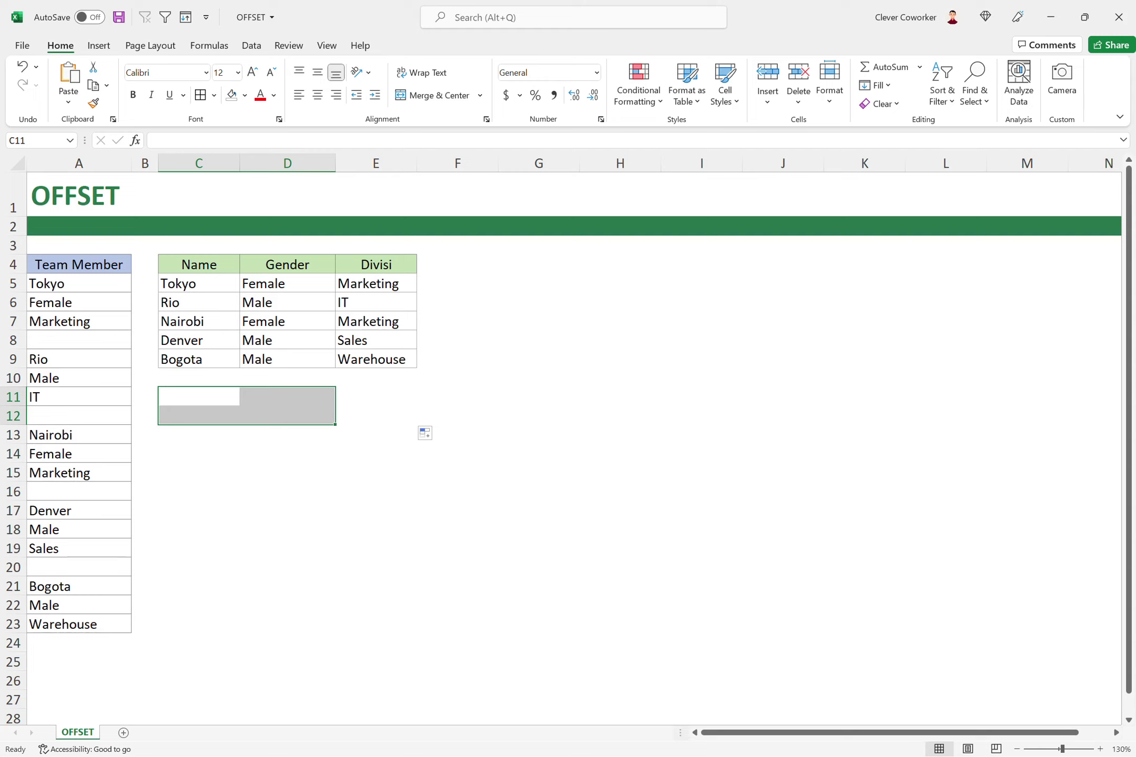
{"action": "left_click", "coordinate": [201, 96]}
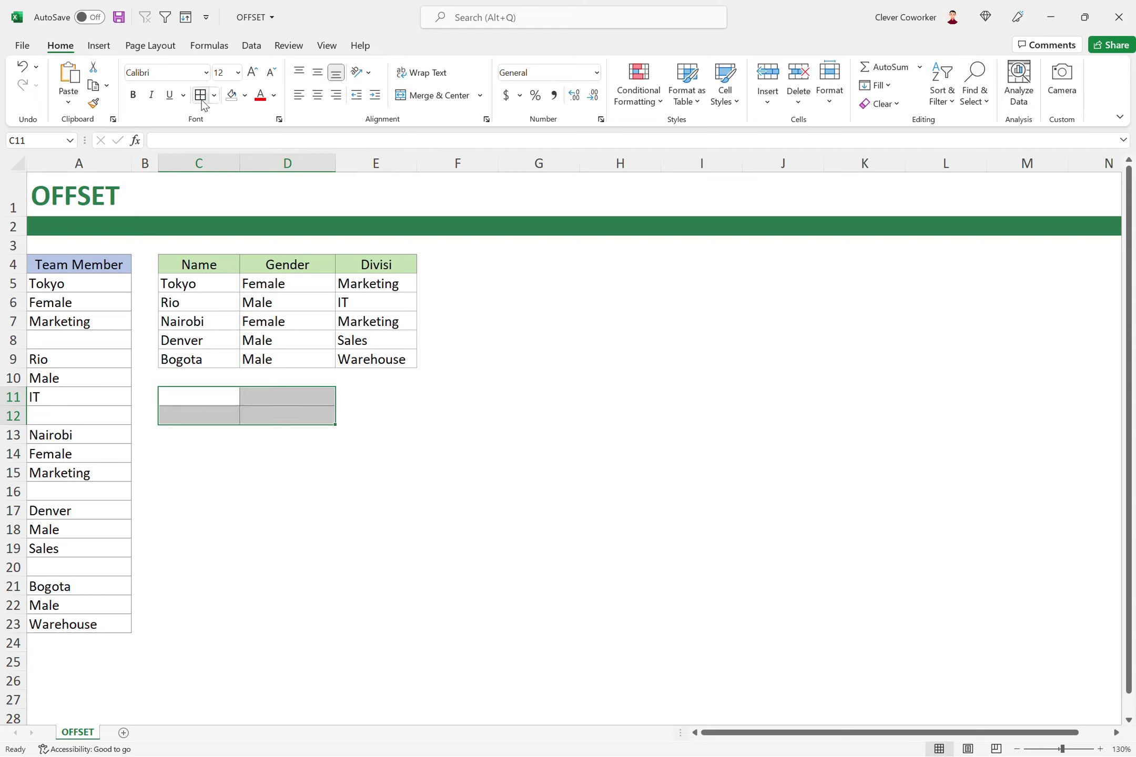
{"action": "left_click", "coordinate": [199, 454]}
Fill the first row of the bordered grid with 0,0 in C11 and 1,0 in D11.
{"action": "left_click", "coordinate": [199, 397]}
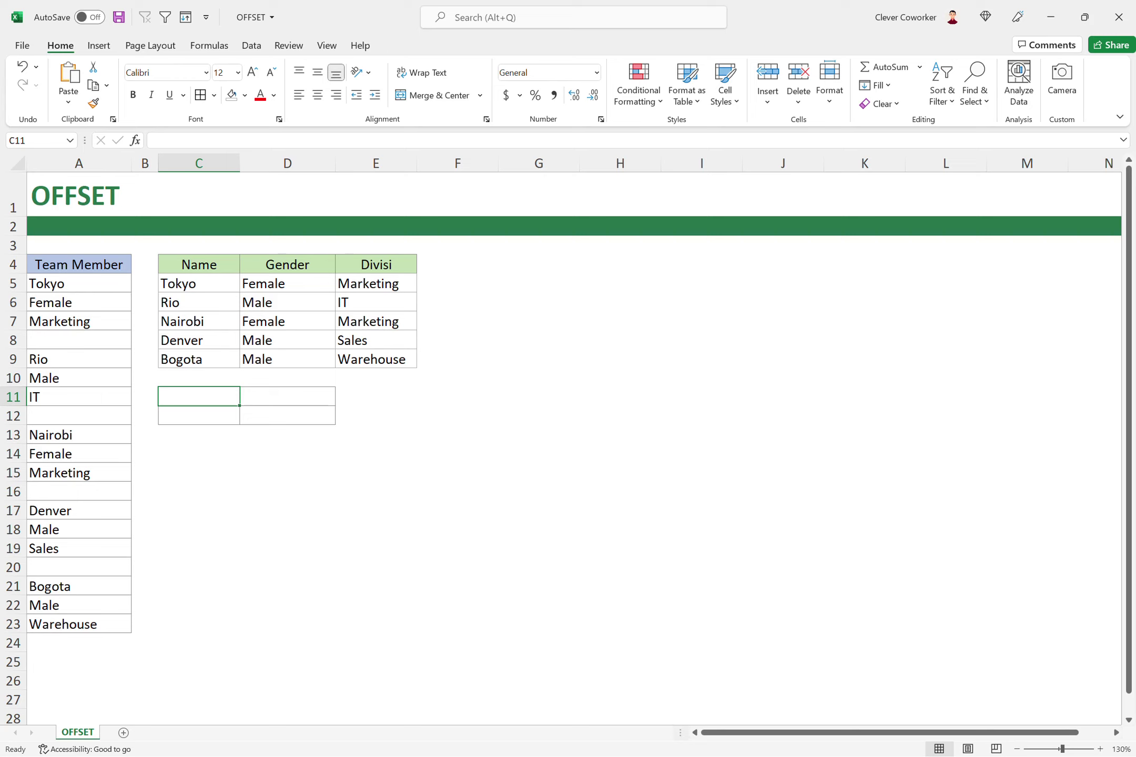
{"action": "type", "text": "0,0"}
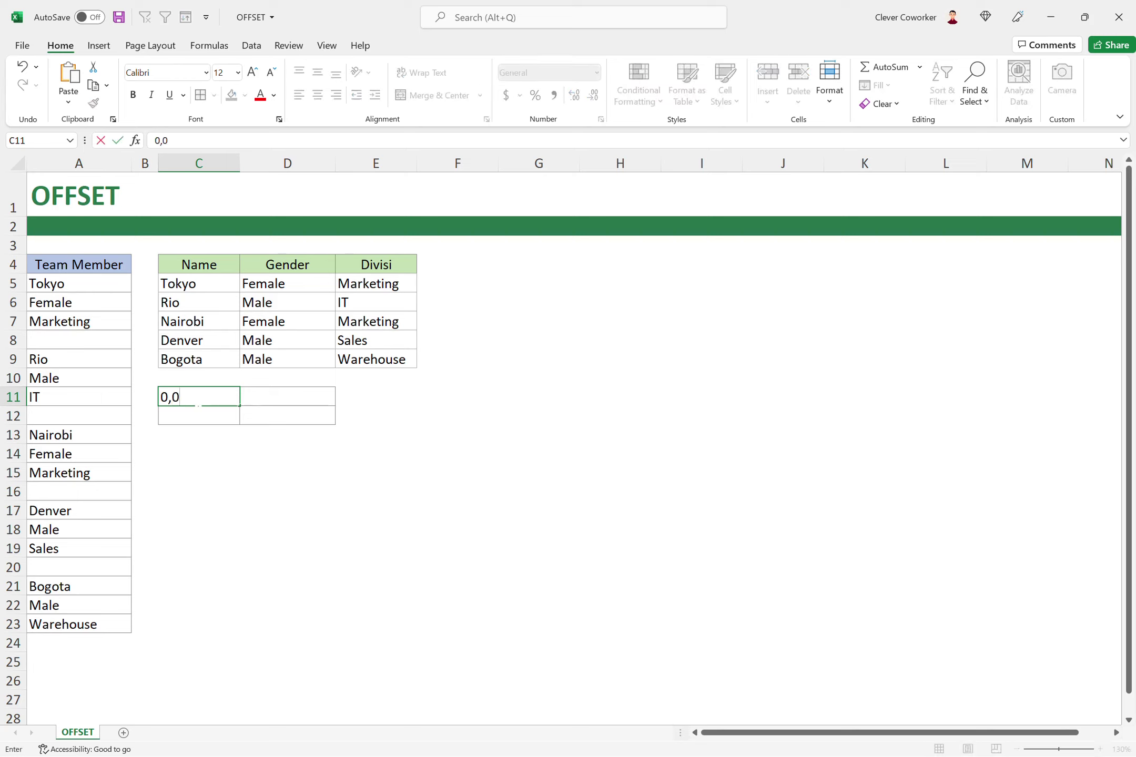
{"action": "key", "text": "Return"}
{"action": "key", "text": "Right"}
{"action": "key", "text": "Up"}
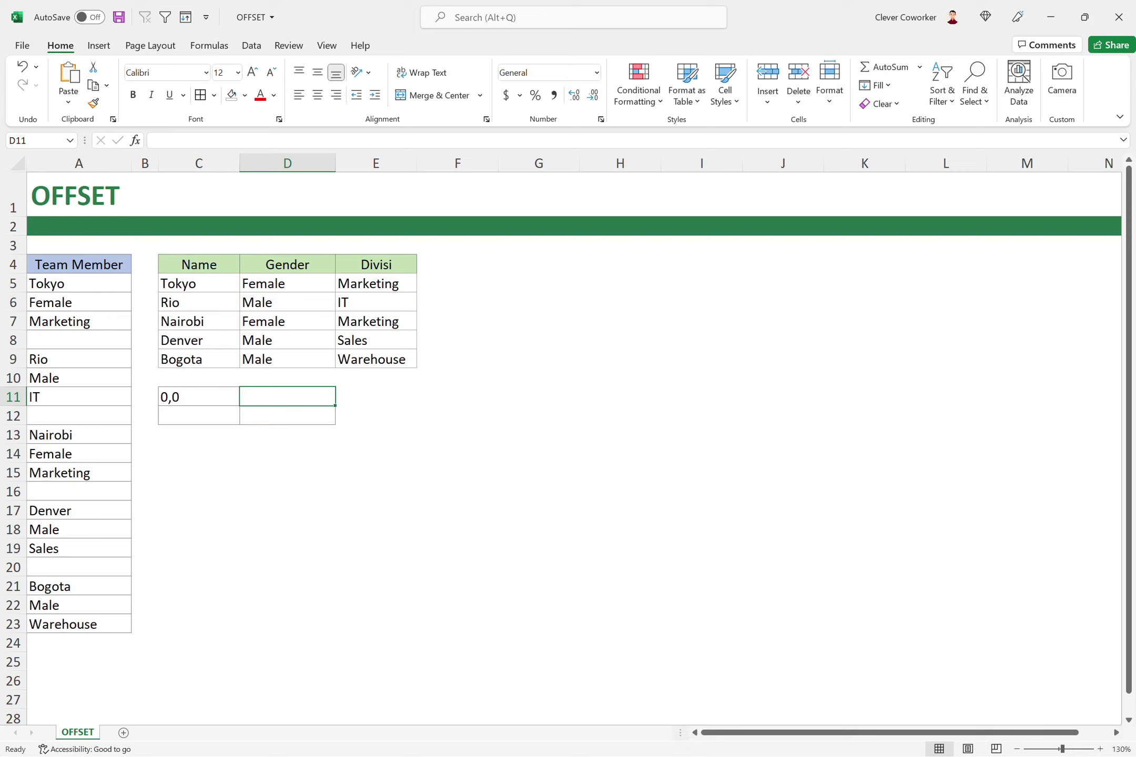
{"action": "type", "text": "1,0"}
{"action": "key", "text": "Return"}
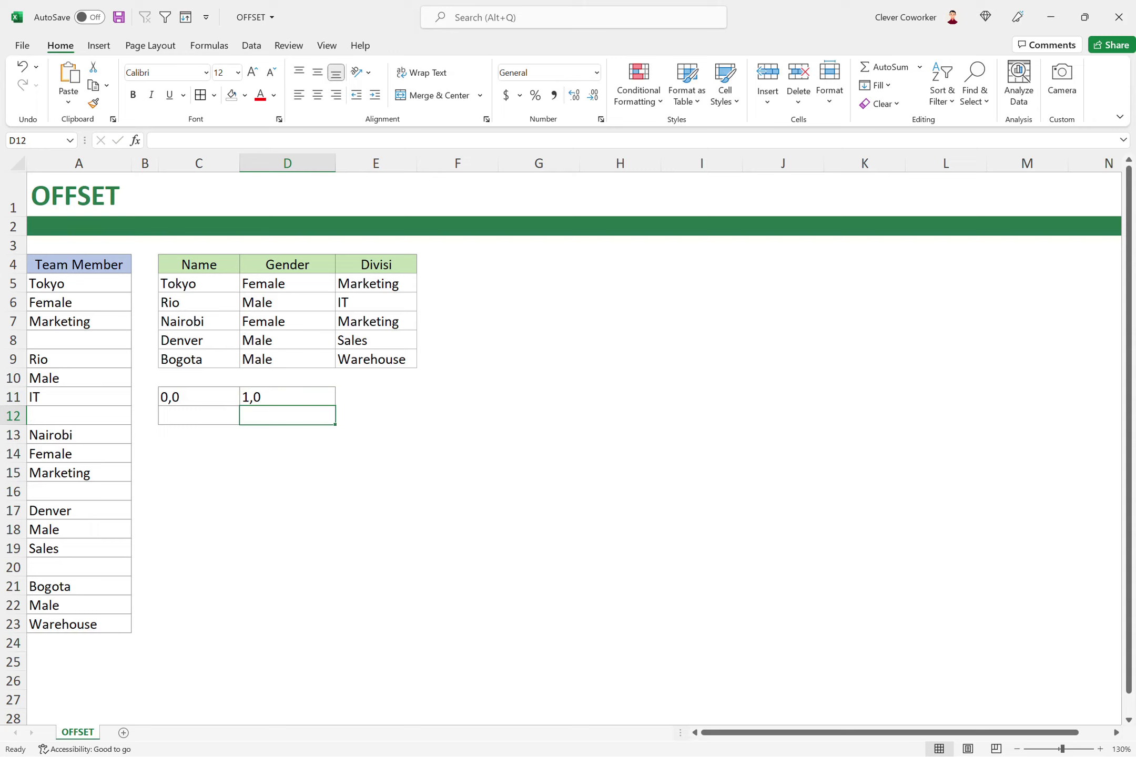
Fill the second row of the bordered grid with 0,1 in C12 and 1,1 in D12.
{"action": "key", "text": "Left"}
{"action": "type", "text": "0,1"}
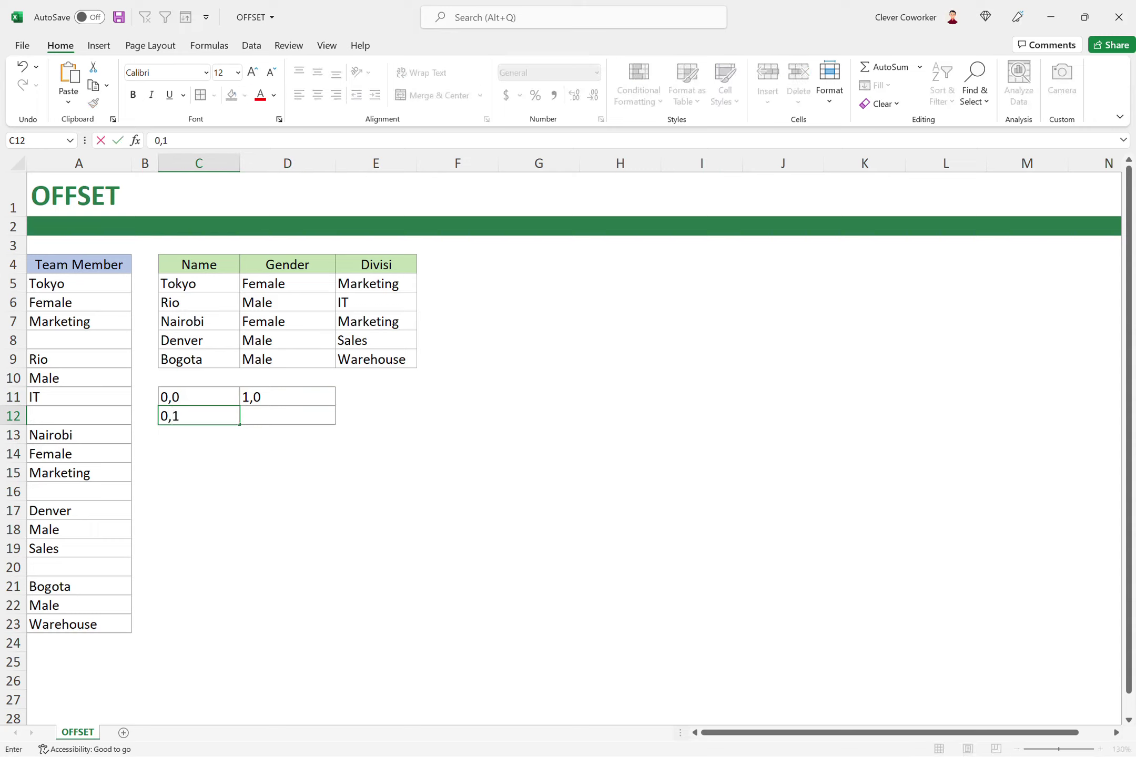
{"action": "key", "text": "Return"}
{"action": "key", "text": "Right"}
{"action": "key", "text": "Up"}
{"action": "type", "text": "1,1"}
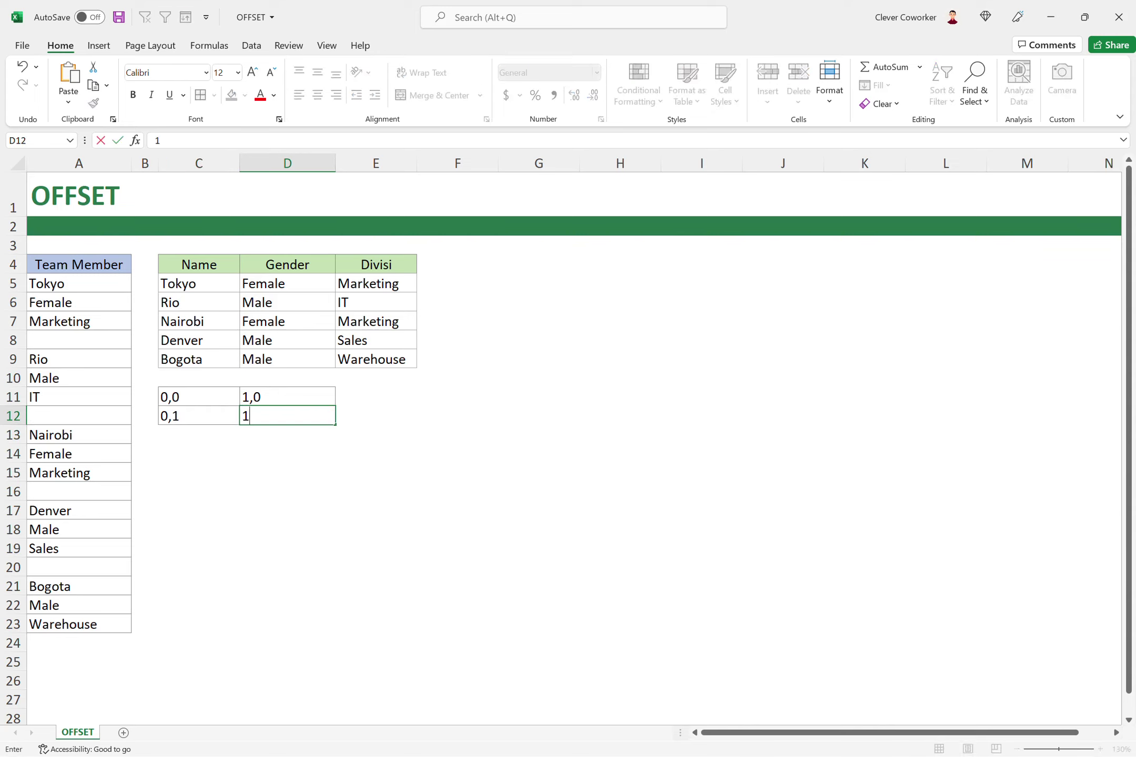
{"action": "key", "text": "Return"}
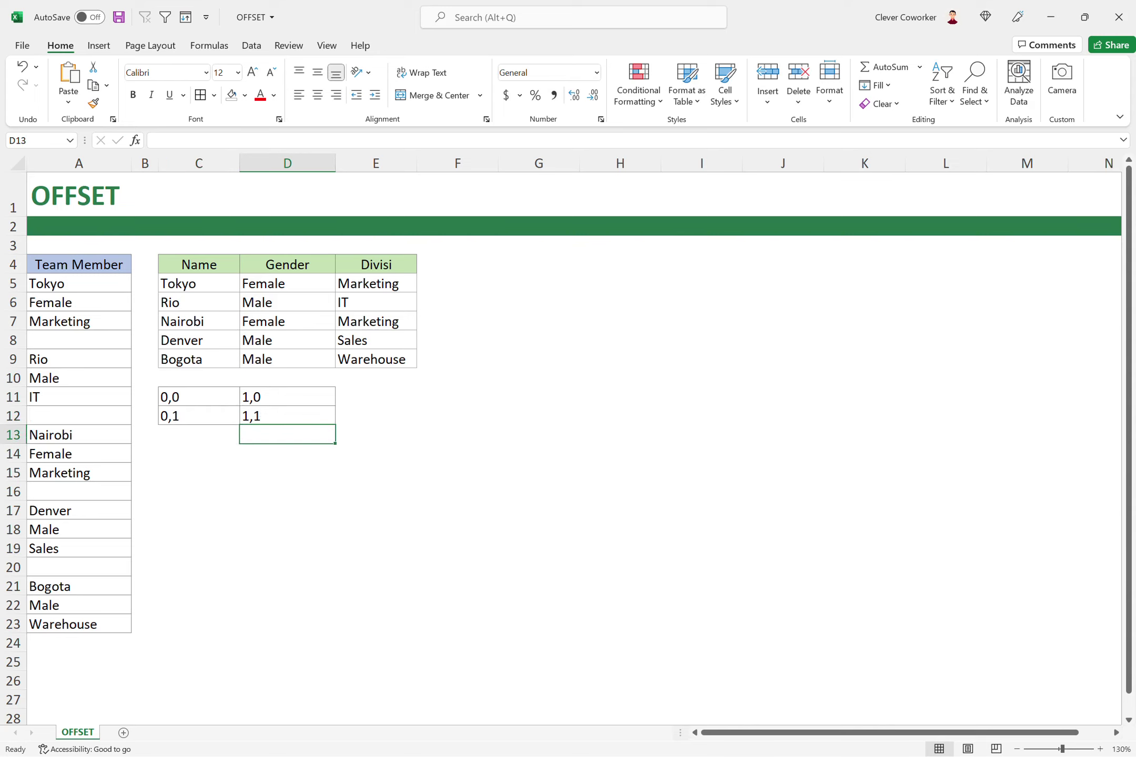
{"action": "key", "text": "Left"}
{"action": "key", "text": "Down"}
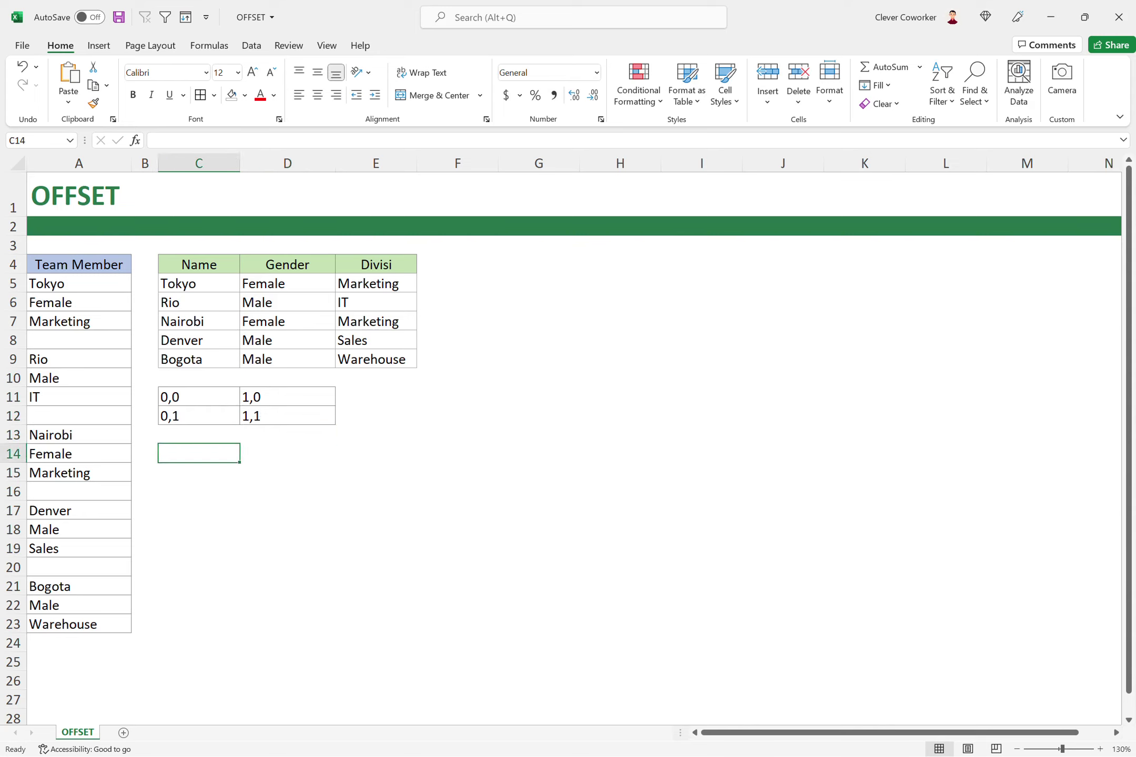
Shade the grid's second column, D11:D12, with a light blue fill.
{"action": "left_click_drag", "start_coordinate": [287, 396], "coordinate": [287, 416]}
{"action": "left_click", "coordinate": [244, 95]}
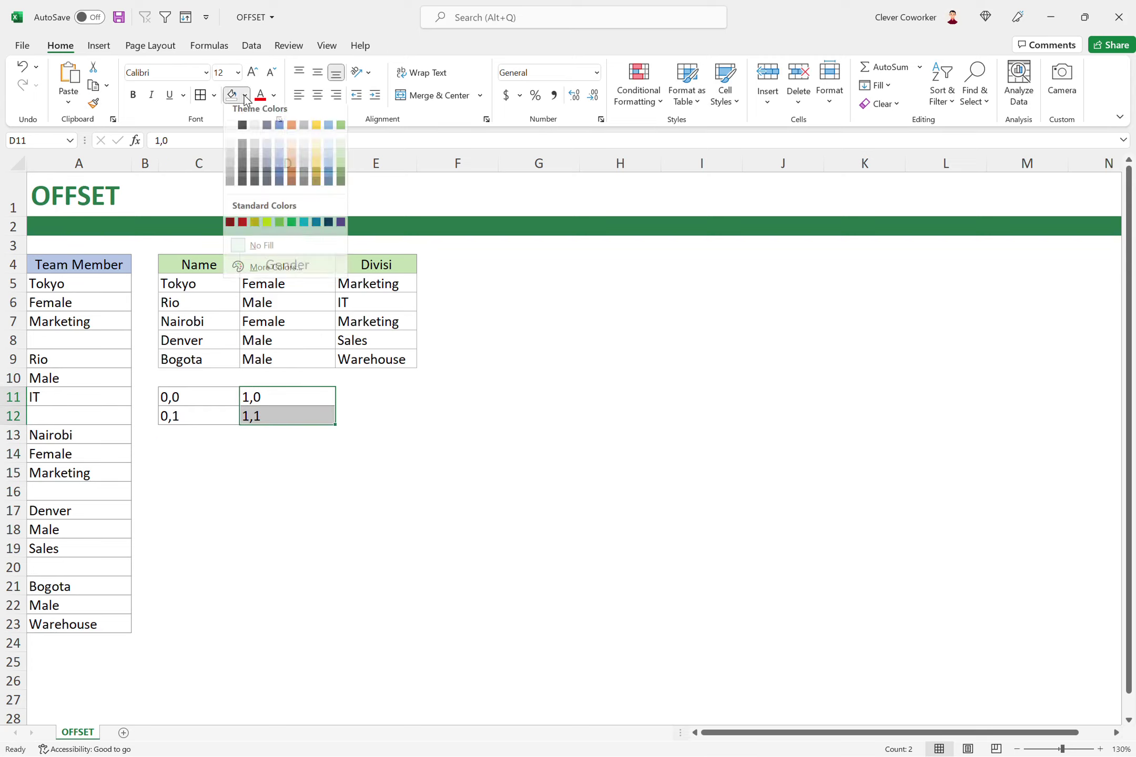
{"action": "left_click", "coordinate": [275, 149]}
Enter the formula =OFFSET(C11,0,1,2) in cell C14 to return the grid's second column.
{"action": "left_click", "coordinate": [199, 453]}
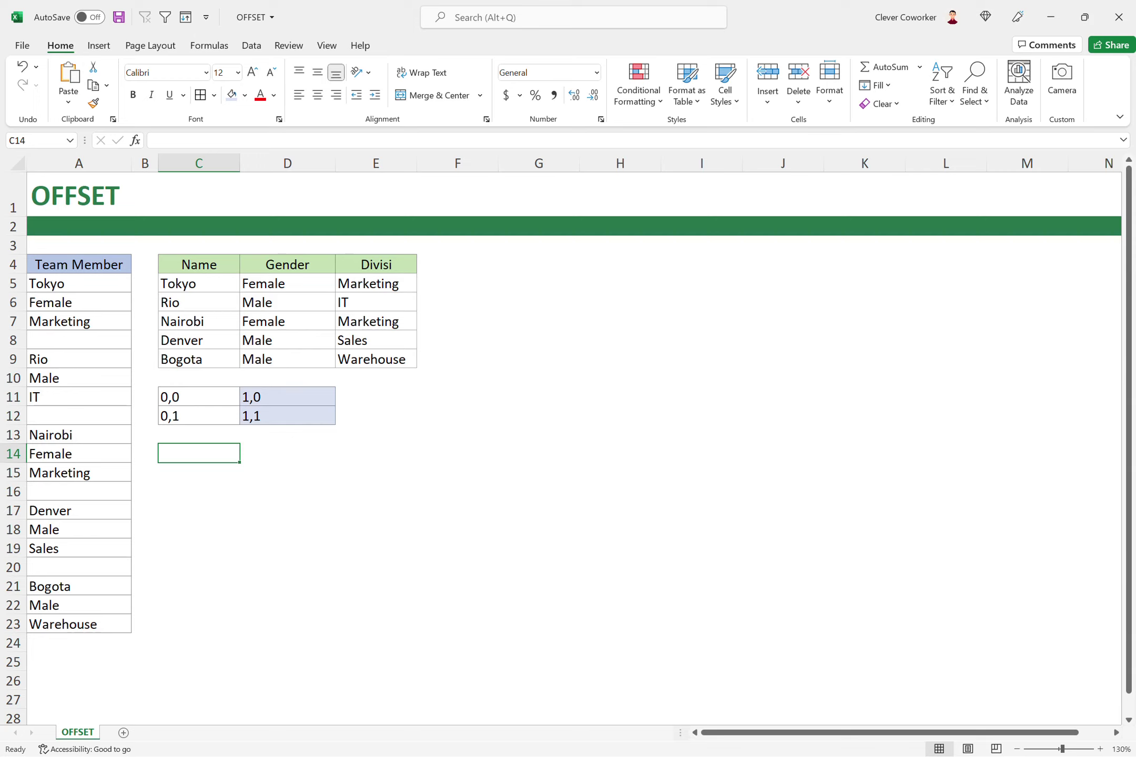
{"action": "type", "text": "=offset("}
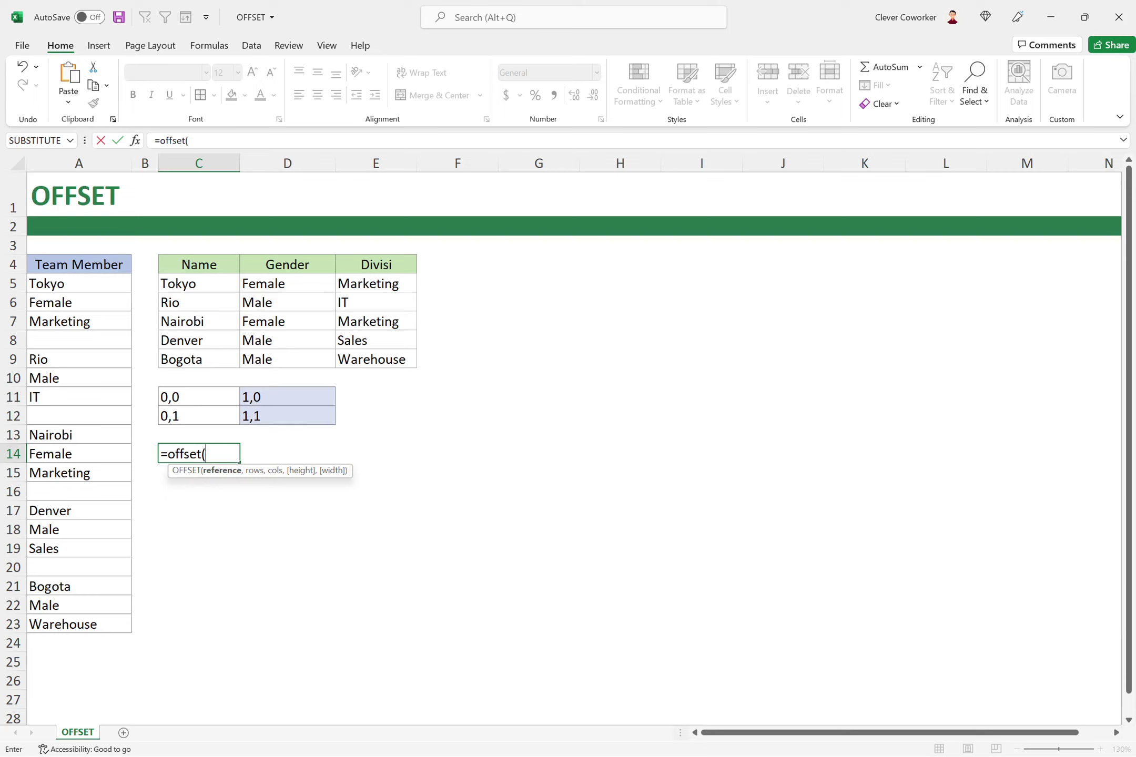
{"action": "left_click", "coordinate": [199, 397]}
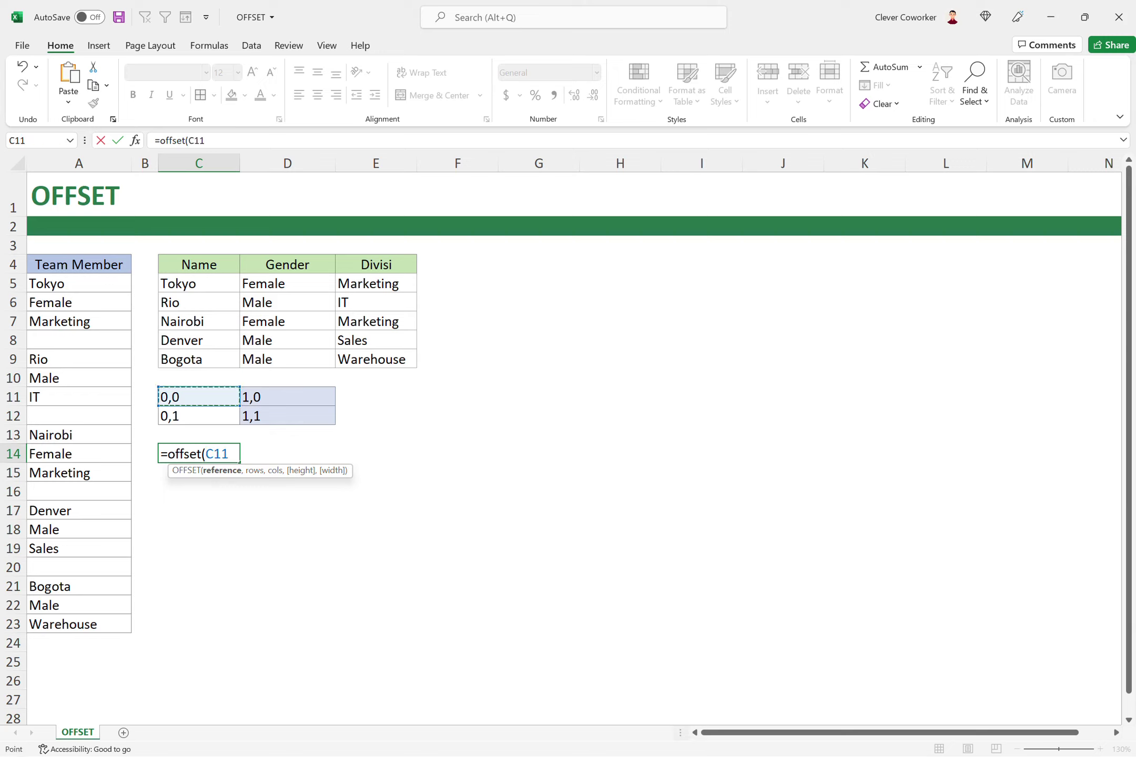
{"action": "type", "text": ","}
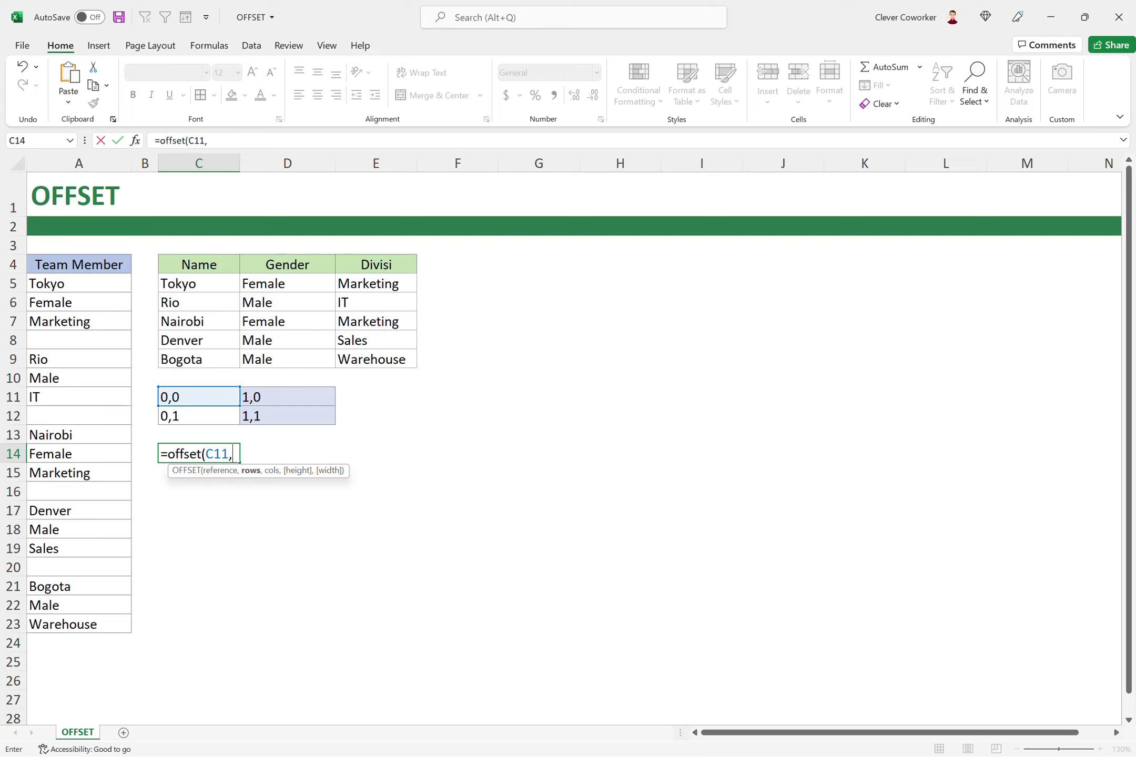
{"action": "type", "text": "0,"}
{"action": "type", "text": ","}
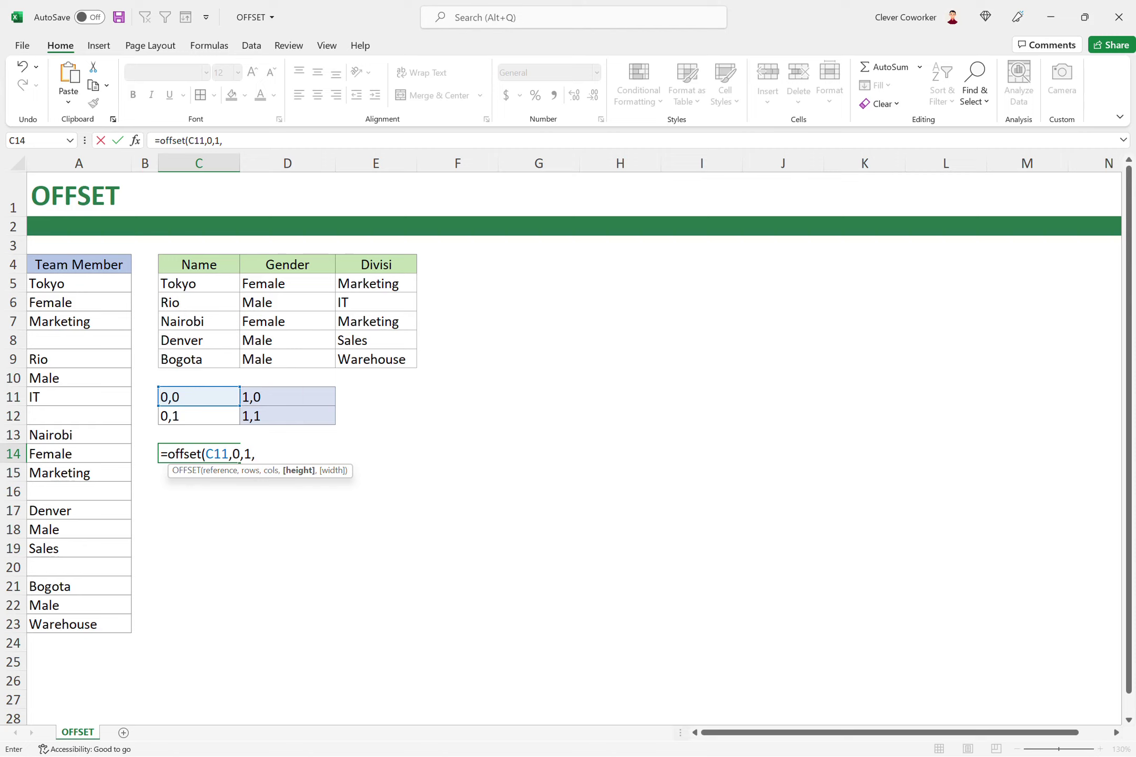
{"action": "type", "text": "2)"}
{"action": "key", "text": "Return"}
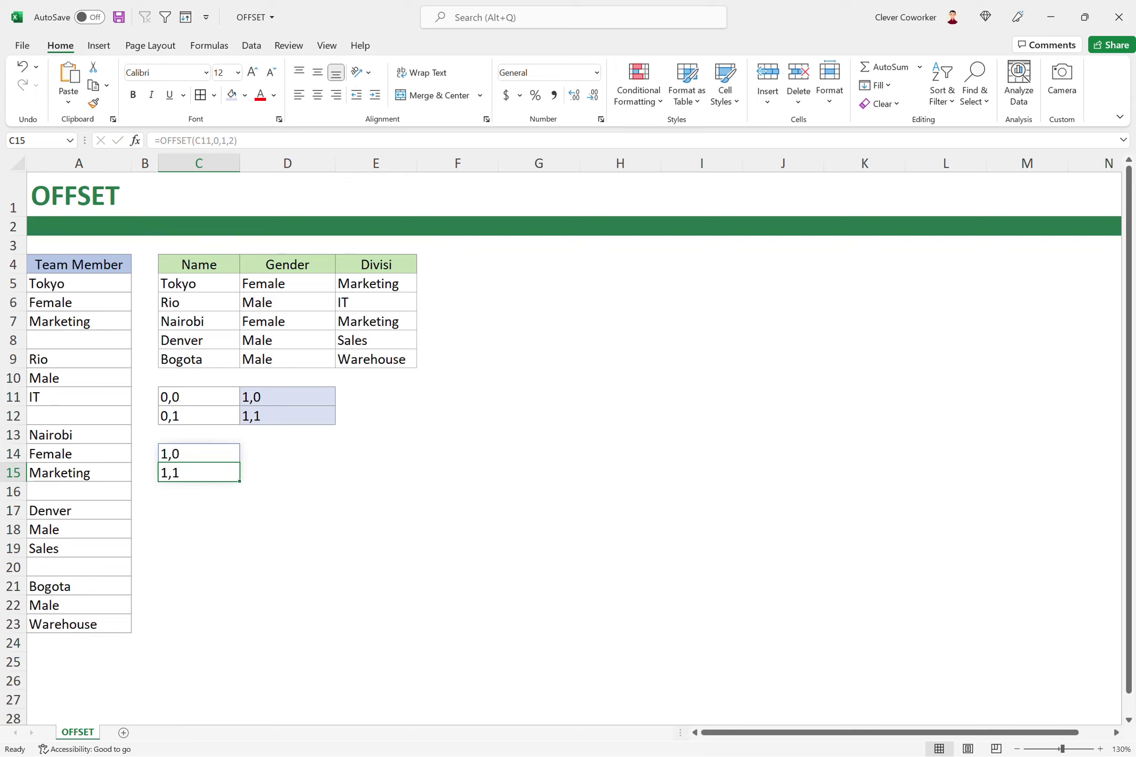
Remove the fill from D11:D12 and shade the grid's second row, C12:D12, light blue instead.
{"action": "left_click", "coordinate": [287, 453]}
{"action": "left_click_drag", "start_coordinate": [287, 396], "coordinate": [287, 416]}
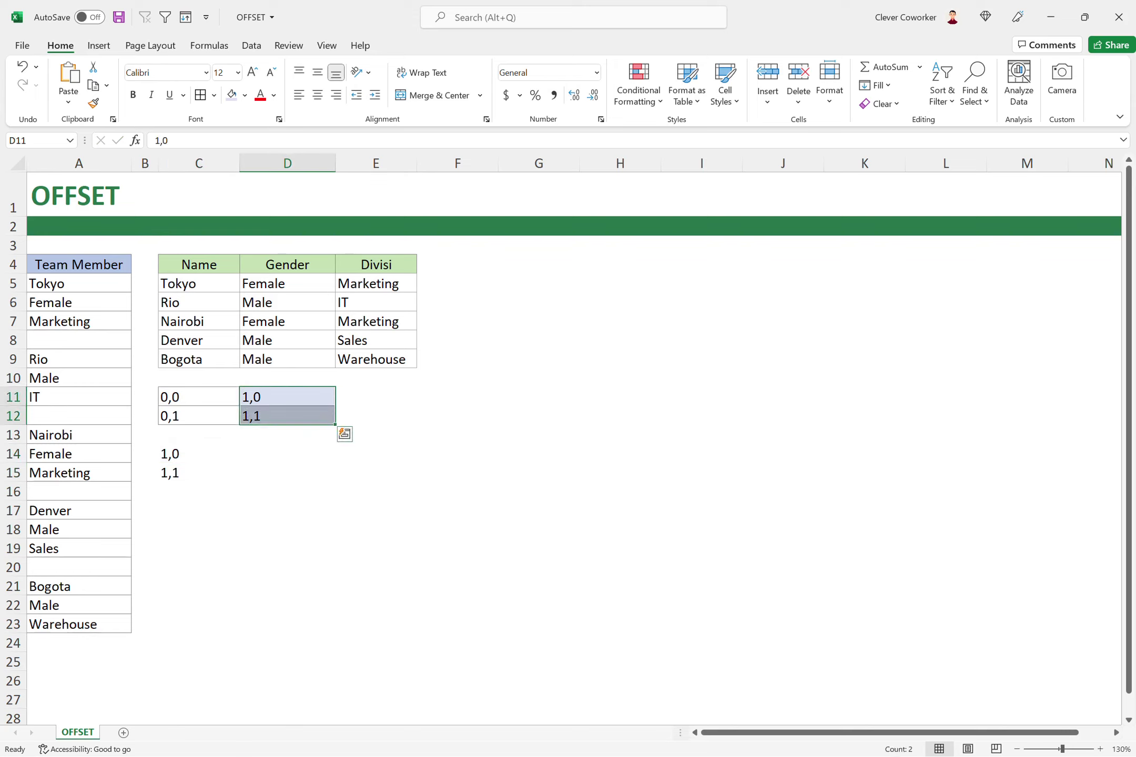
{"action": "left_click", "coordinate": [244, 95]}
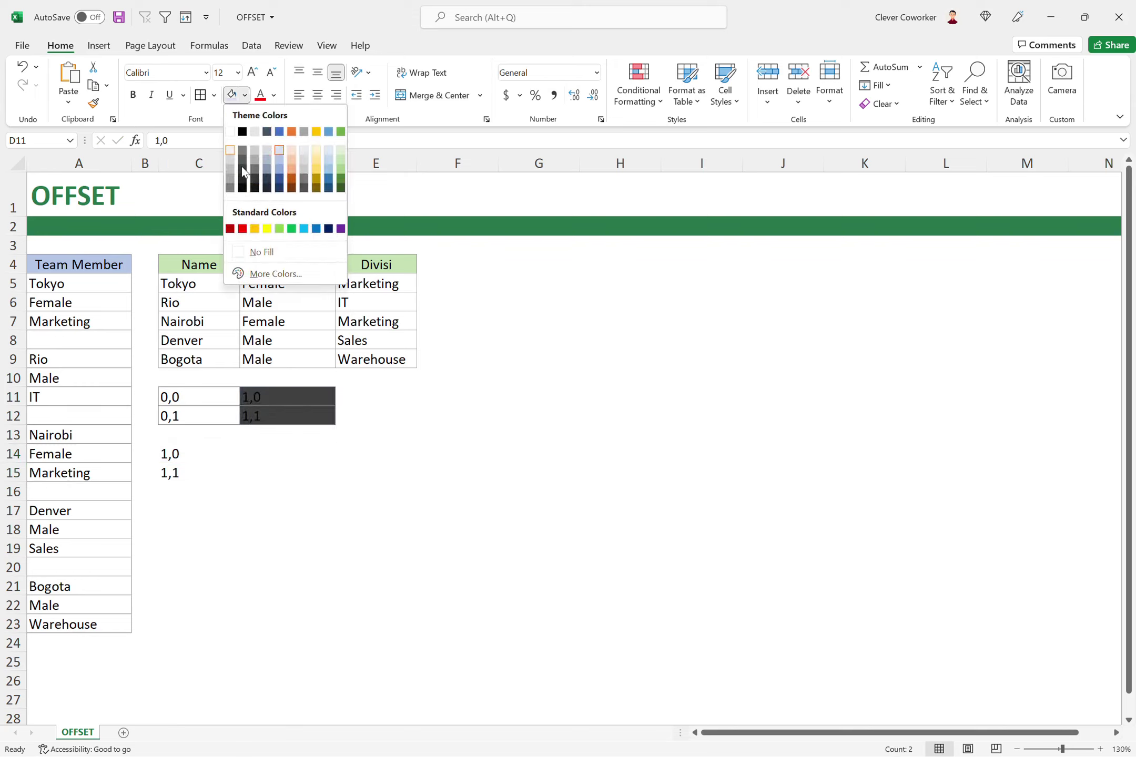
{"action": "left_click", "coordinate": [261, 251]}
{"action": "left_click", "coordinate": [345, 434]}
{"action": "left_click_drag", "start_coordinate": [199, 415], "coordinate": [287, 416]}
{"action": "left_click", "coordinate": [287, 453]}
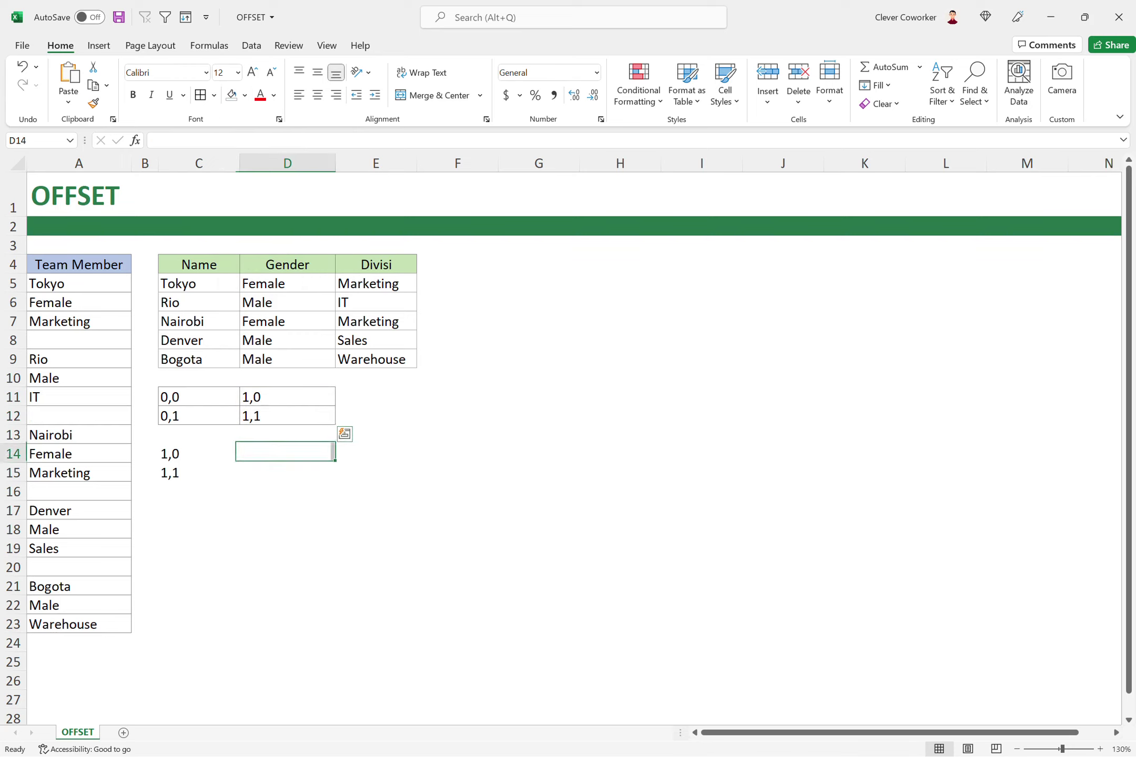
{"action": "left_click_drag", "start_coordinate": [198, 416], "coordinate": [287, 416]}
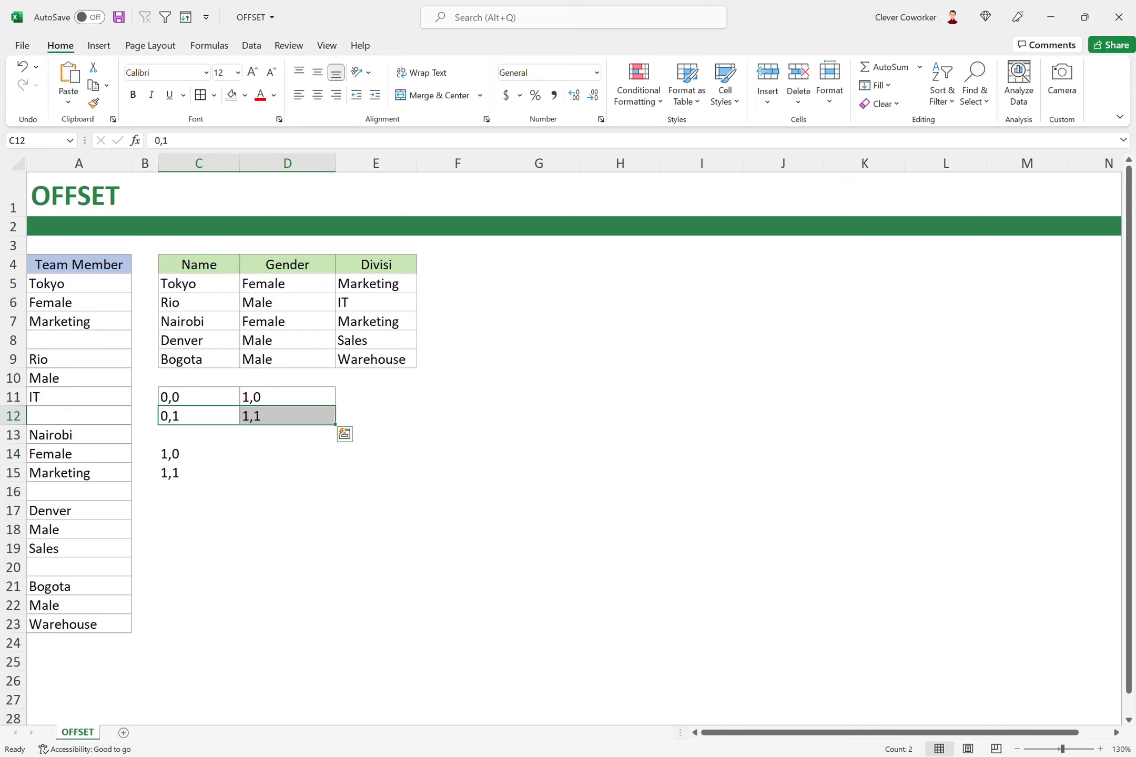
{"action": "left_click", "coordinate": [244, 94]}
{"action": "left_click", "coordinate": [280, 151]}
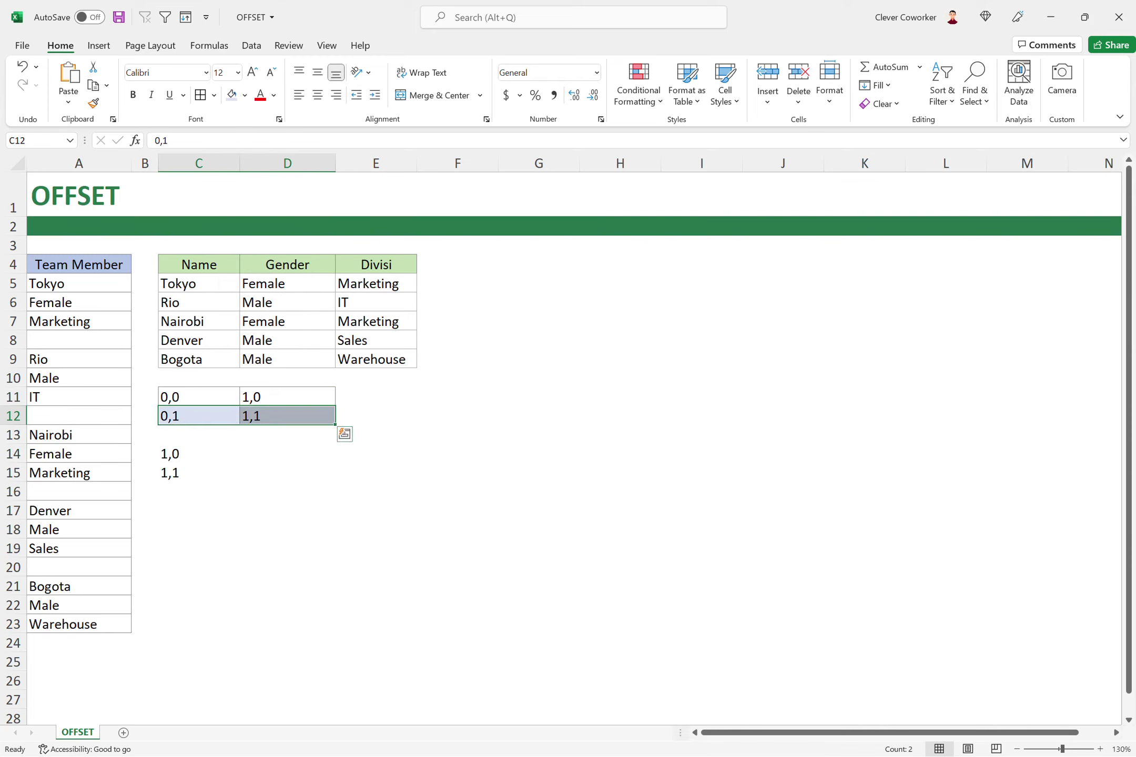
Enter the formula =OFFSET(C11,1,0,1,2) in cell D14 to return the grid's second row.
{"action": "left_click", "coordinate": [287, 453]}
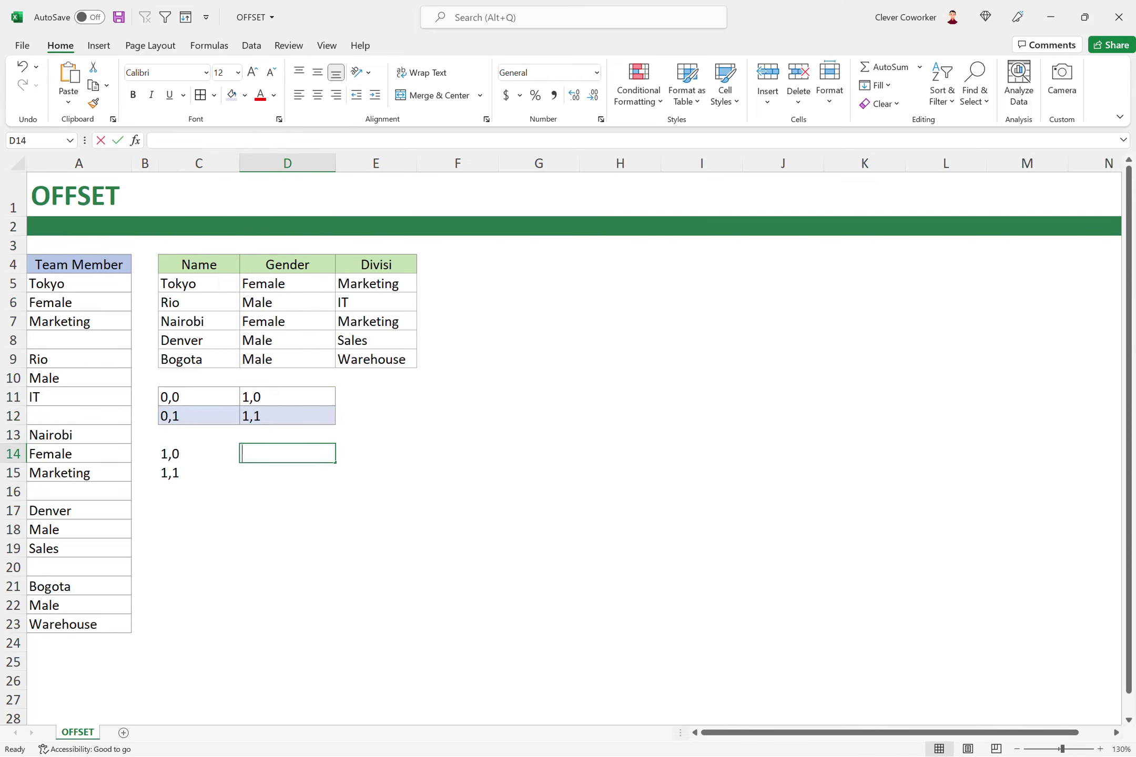
{"action": "type", "text": "=offsete"}
{"action": "key", "text": "BackSpace"}
{"action": "type", "text": "("}
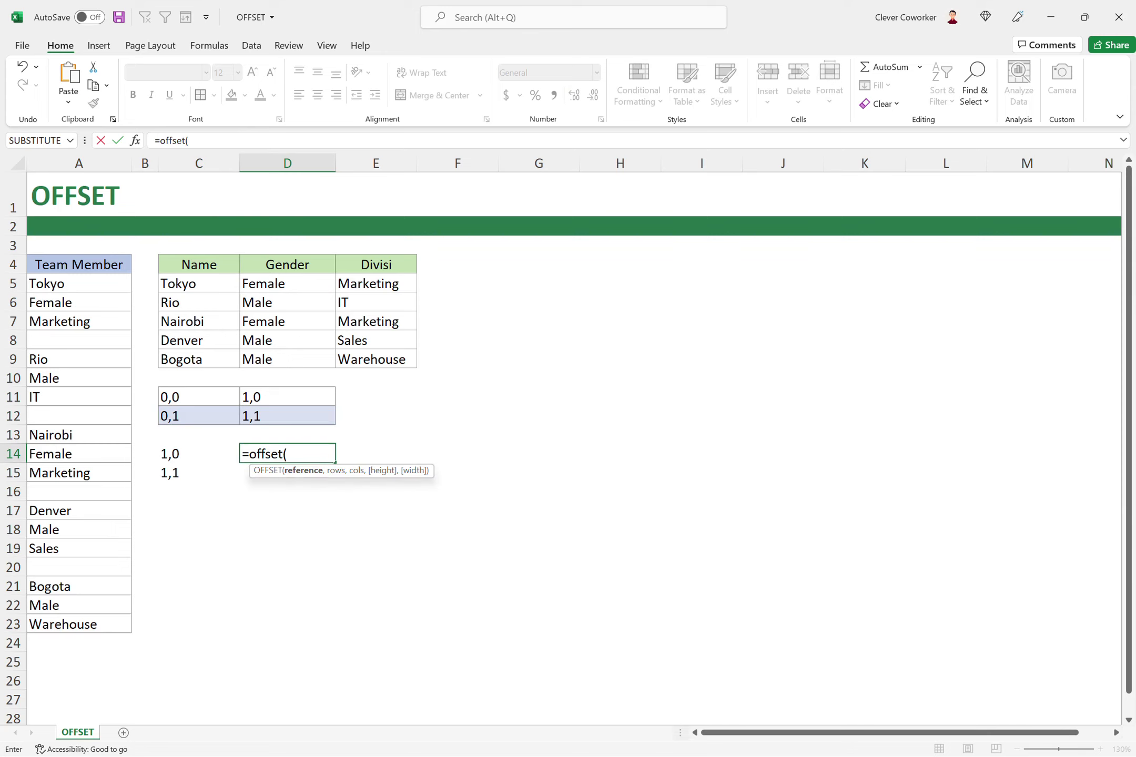
{"action": "left_click", "coordinate": [199, 397]}
{"action": "type", "text": ","}
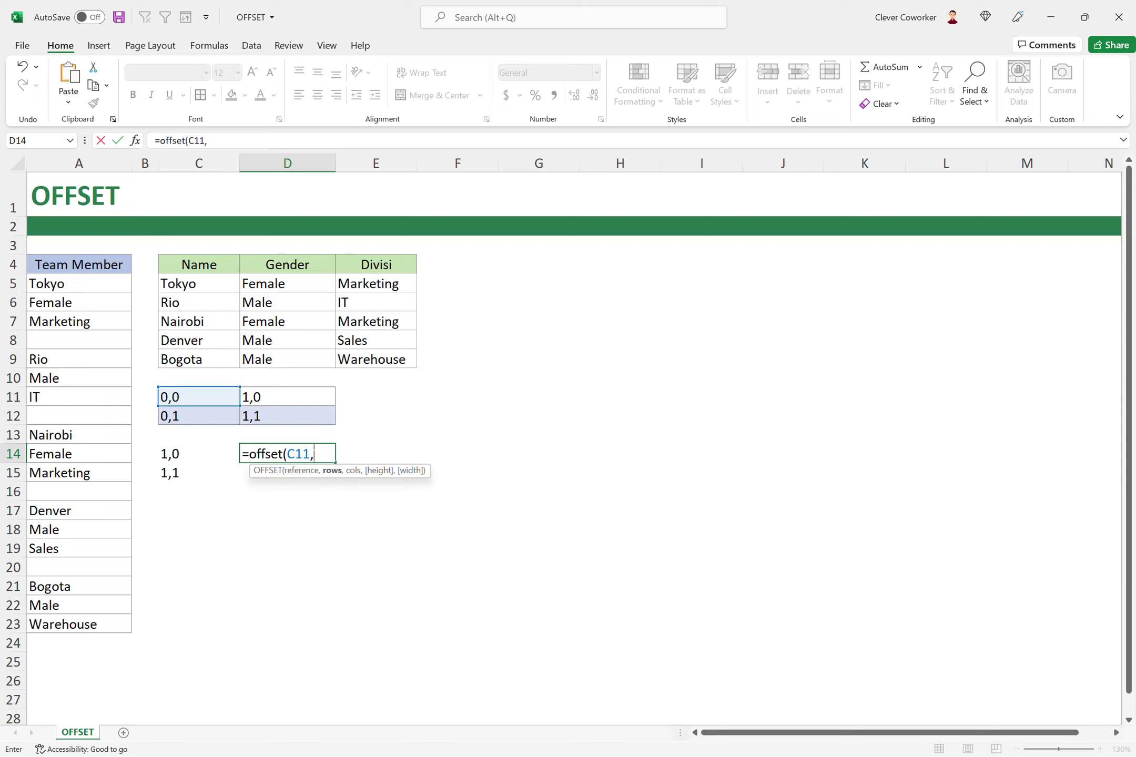
{"action": "type", "text": "1,0,"}
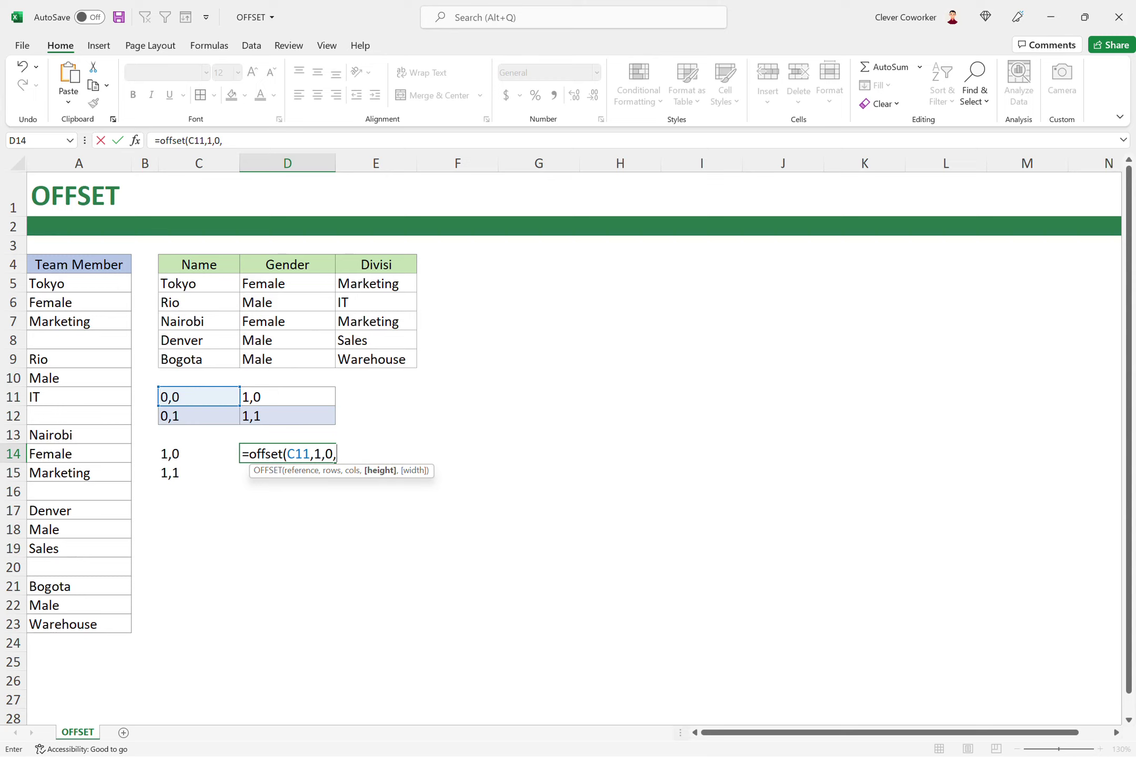
{"action": "type", "text": "1,2)"}
{"action": "key", "text": "Return"}
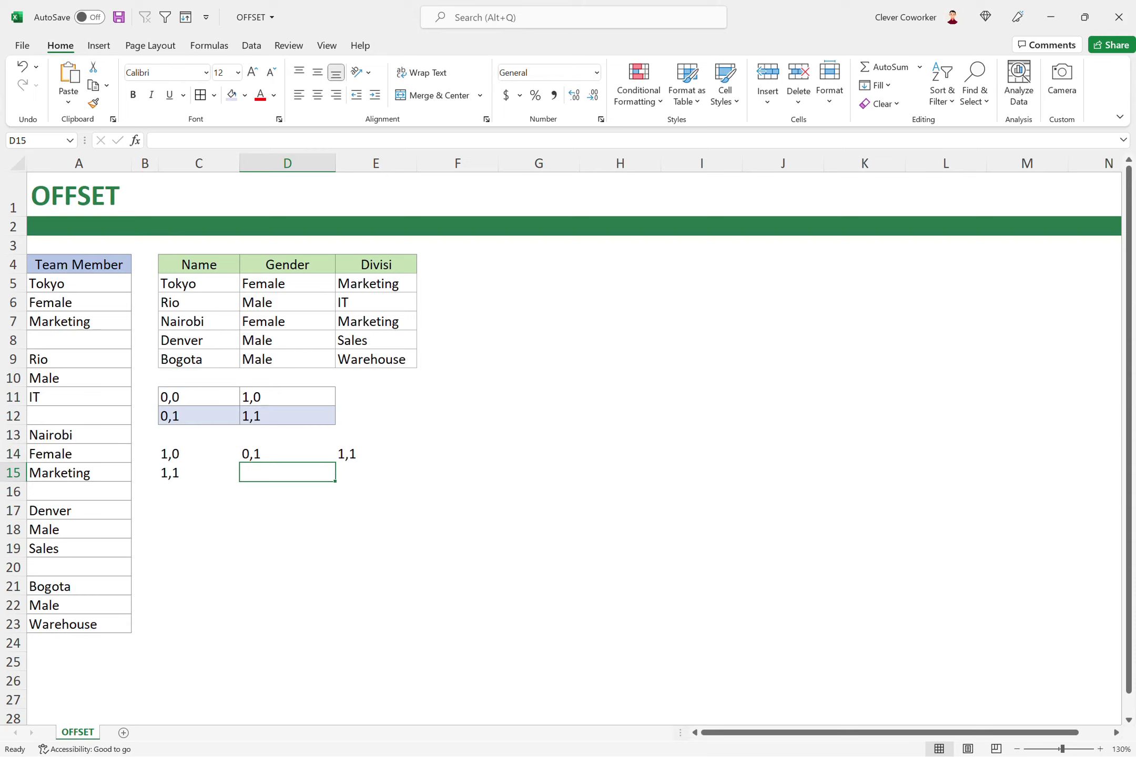
Enter the formula =OFFSET(A5,0,0,3) in cell C17 to return the first team member's three entries.
{"action": "left_click", "coordinate": [198, 510]}
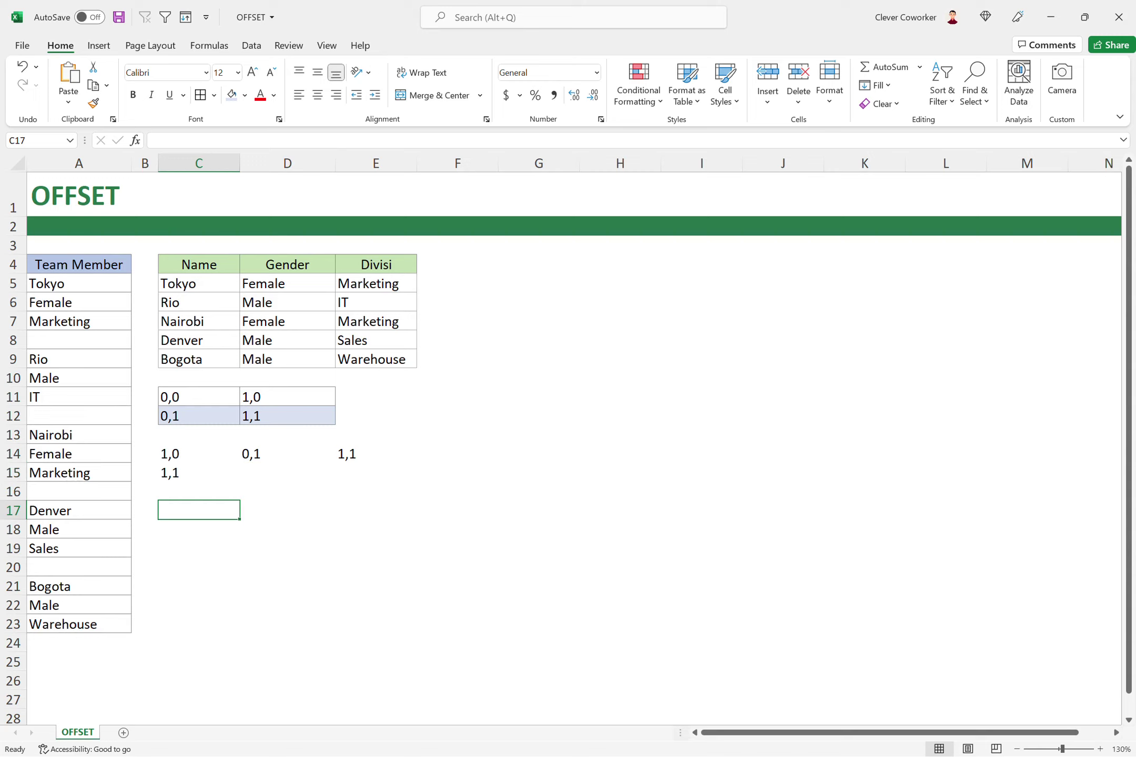
{"action": "left_click_drag", "start_coordinate": [199, 283], "coordinate": [376, 283]}
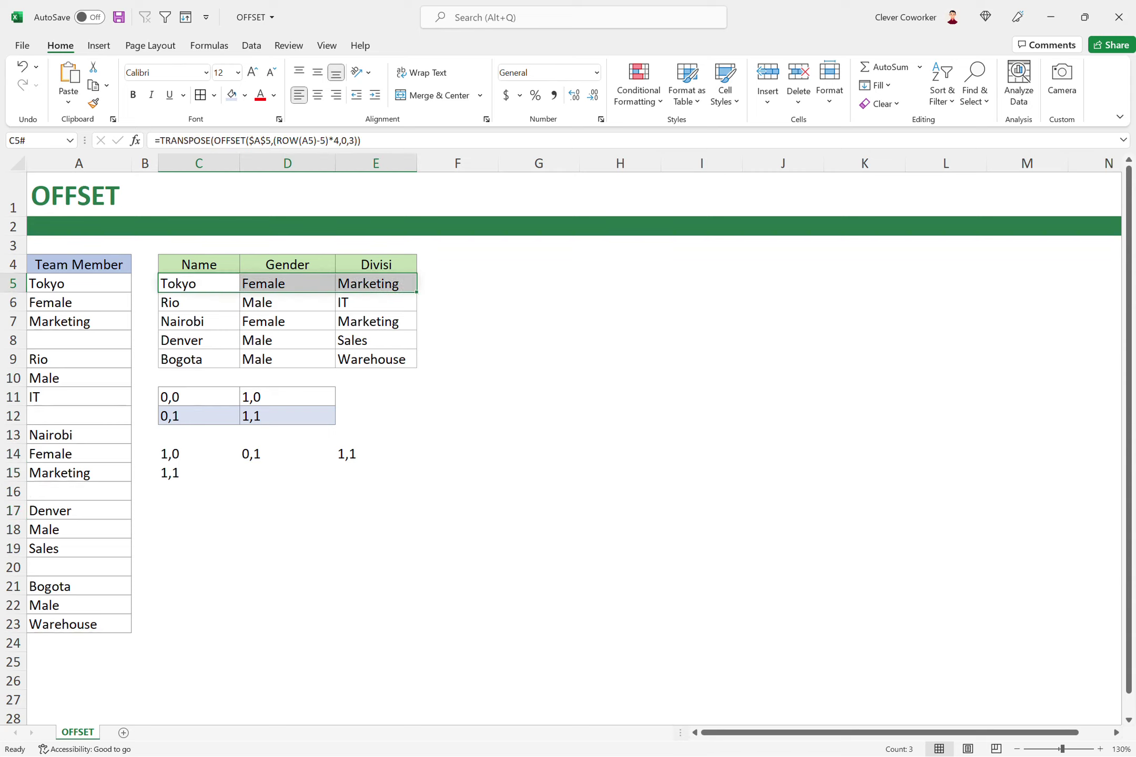
{"action": "left_click_drag", "start_coordinate": [79, 284], "coordinate": [79, 321]}
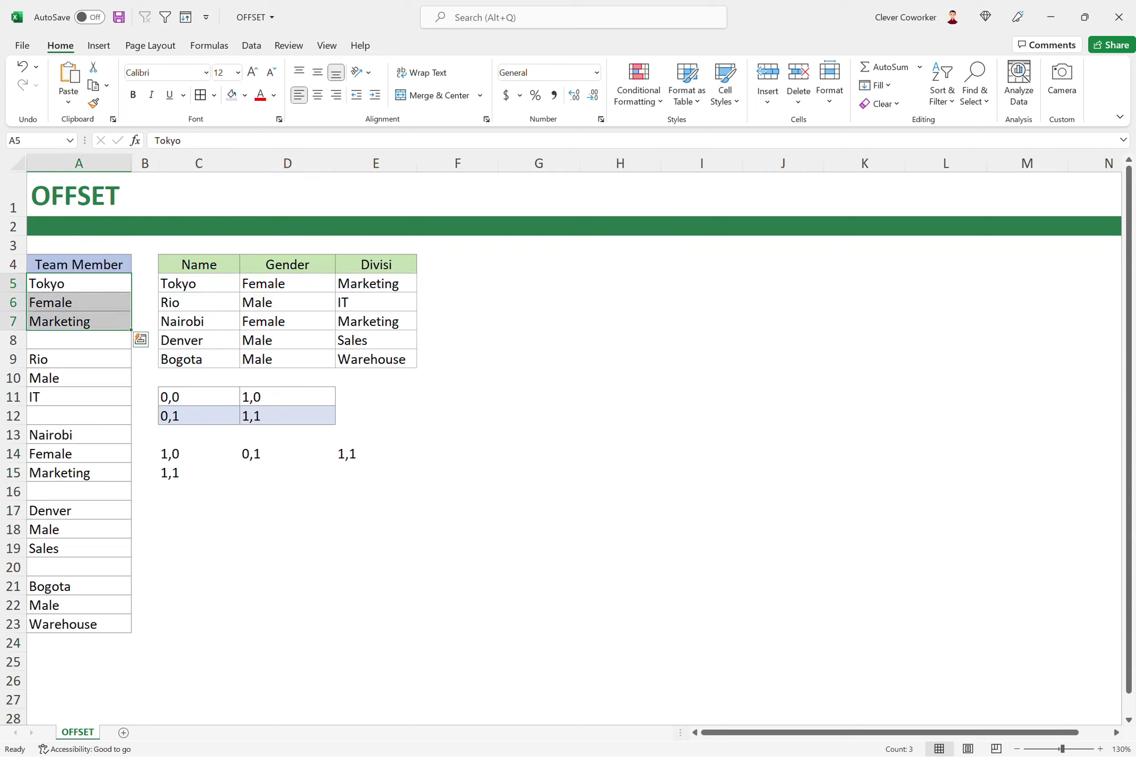
{"action": "left_click", "coordinate": [199, 511]}
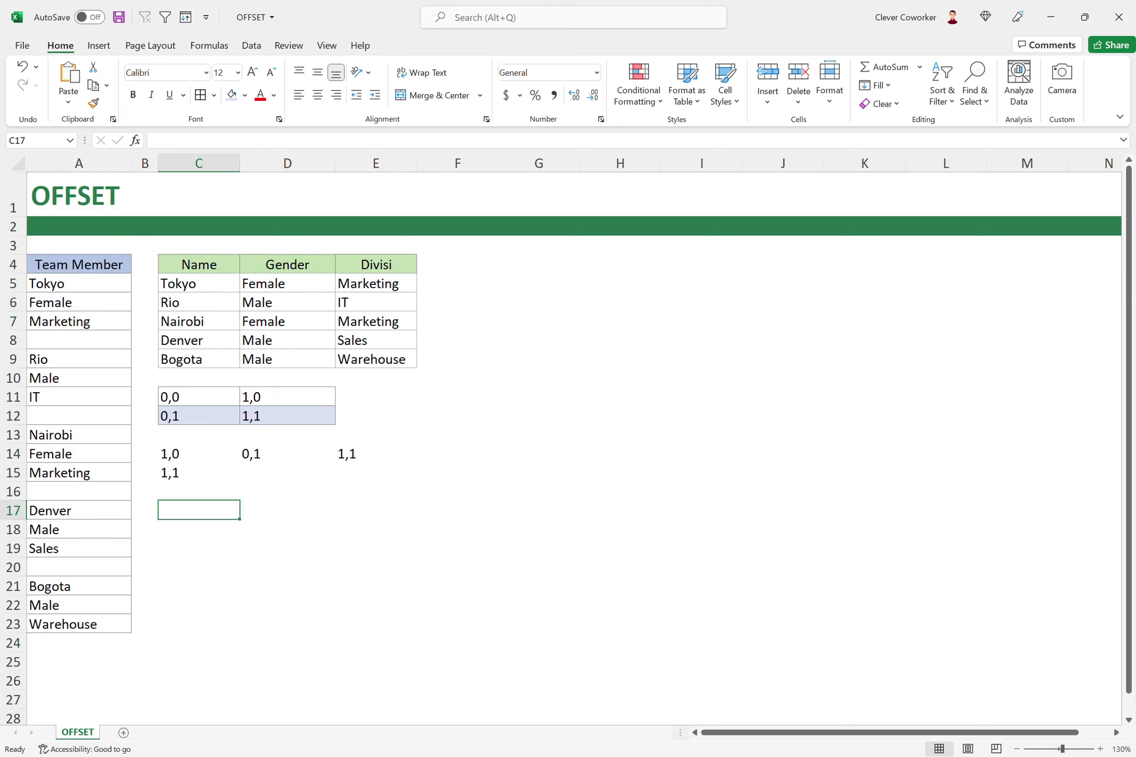
{"action": "type", "text": "=offset"}
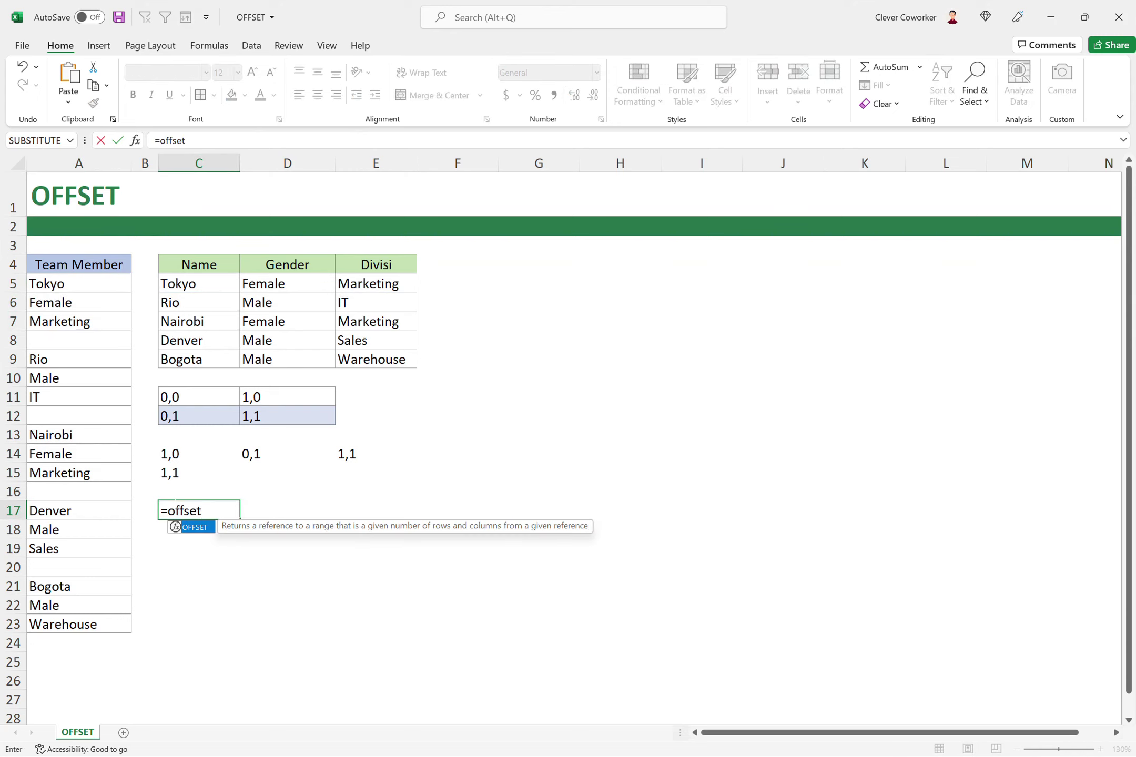
{"action": "type", "text": "("}
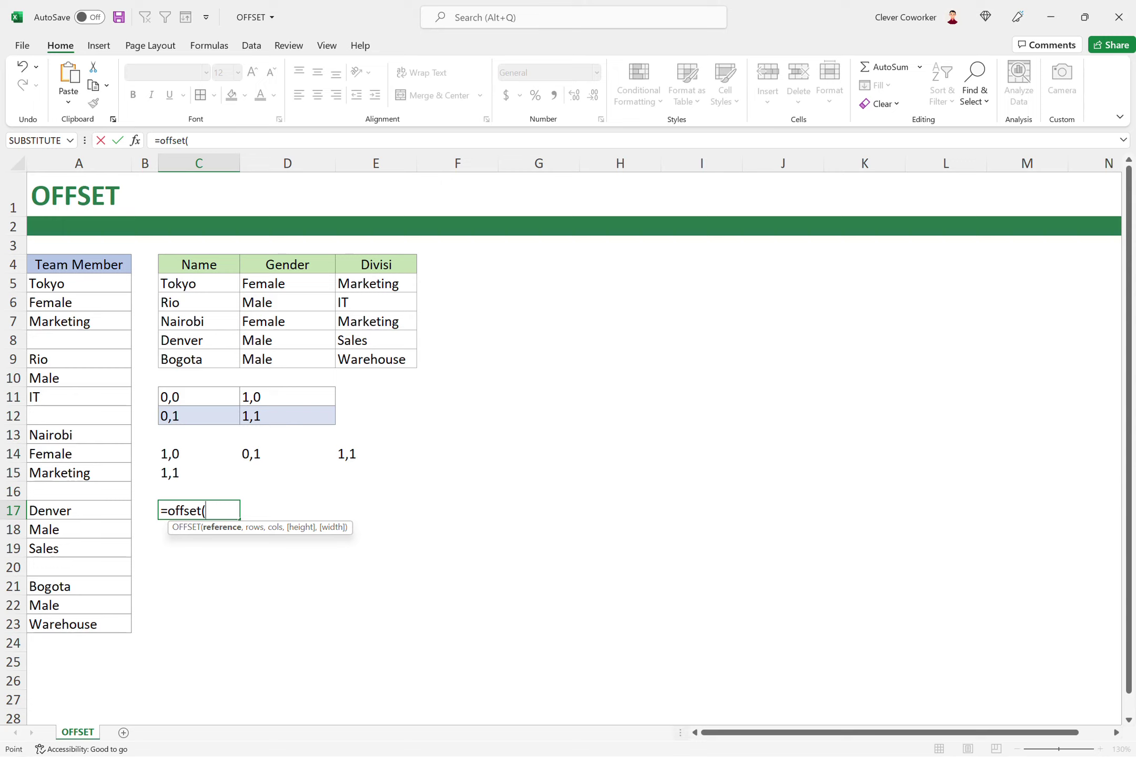
{"action": "left_click", "coordinate": [79, 283]}
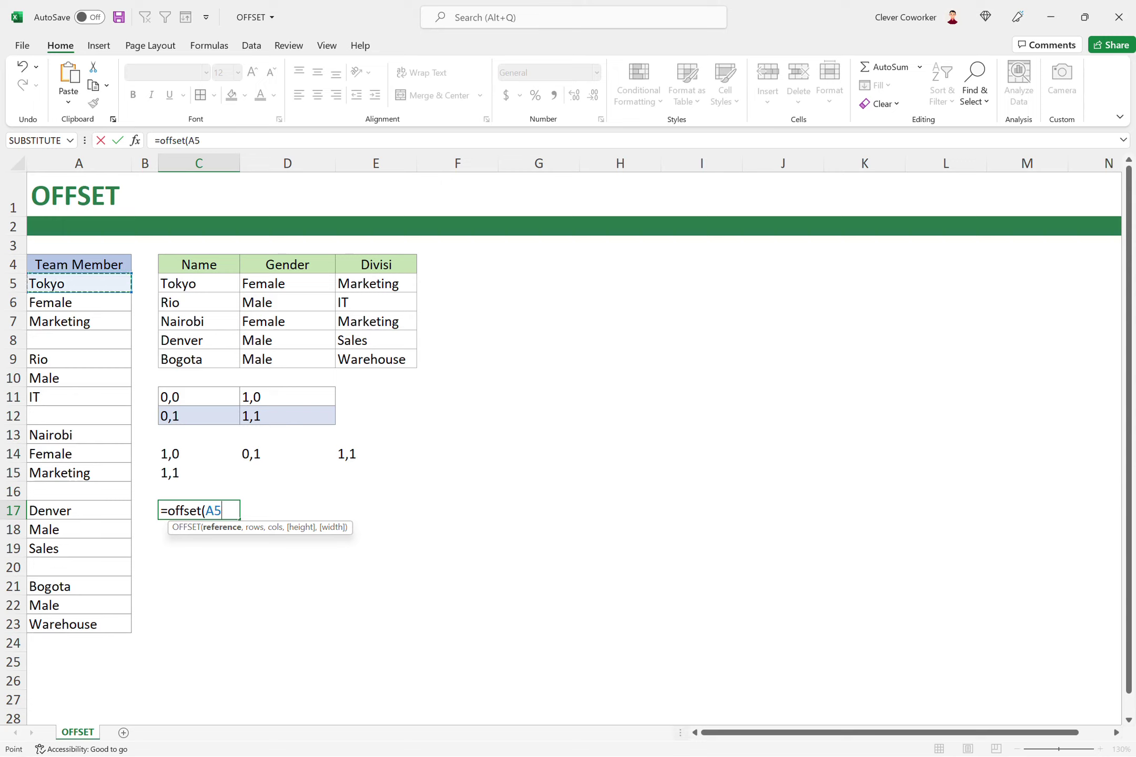
{"action": "type", "text": ","}
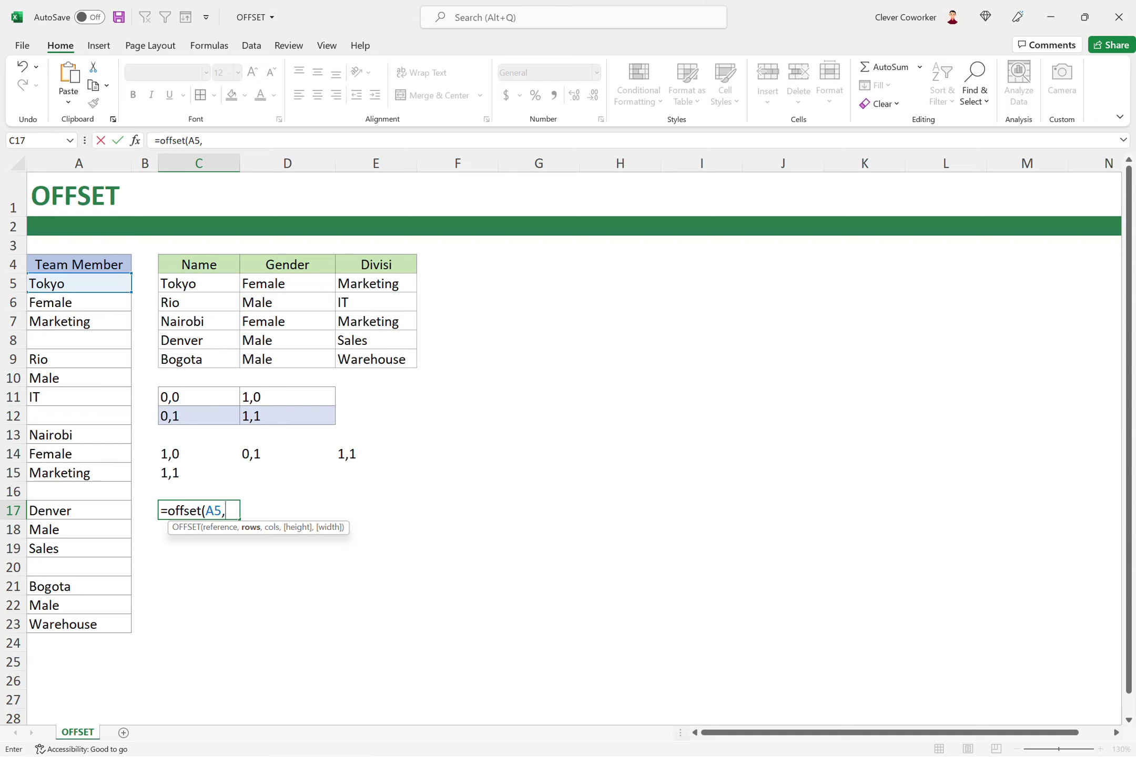
{"action": "type", "text": "0,0,"}
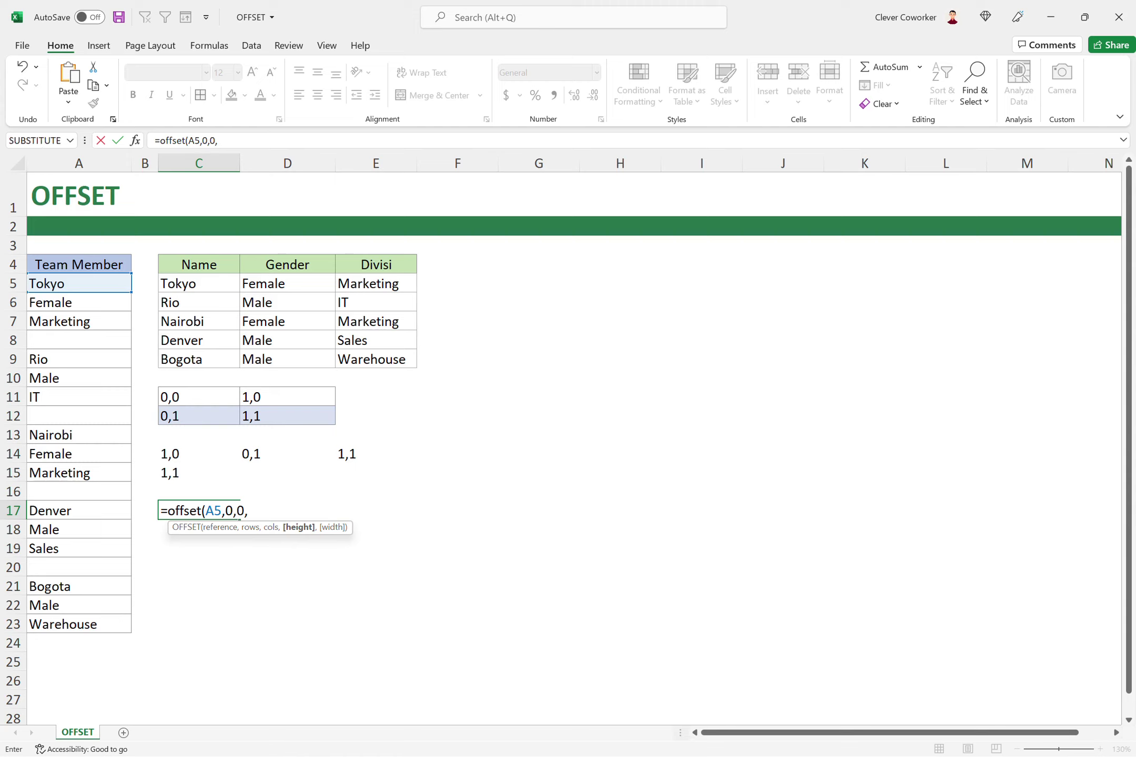
{"action": "type", "text": "3)"}
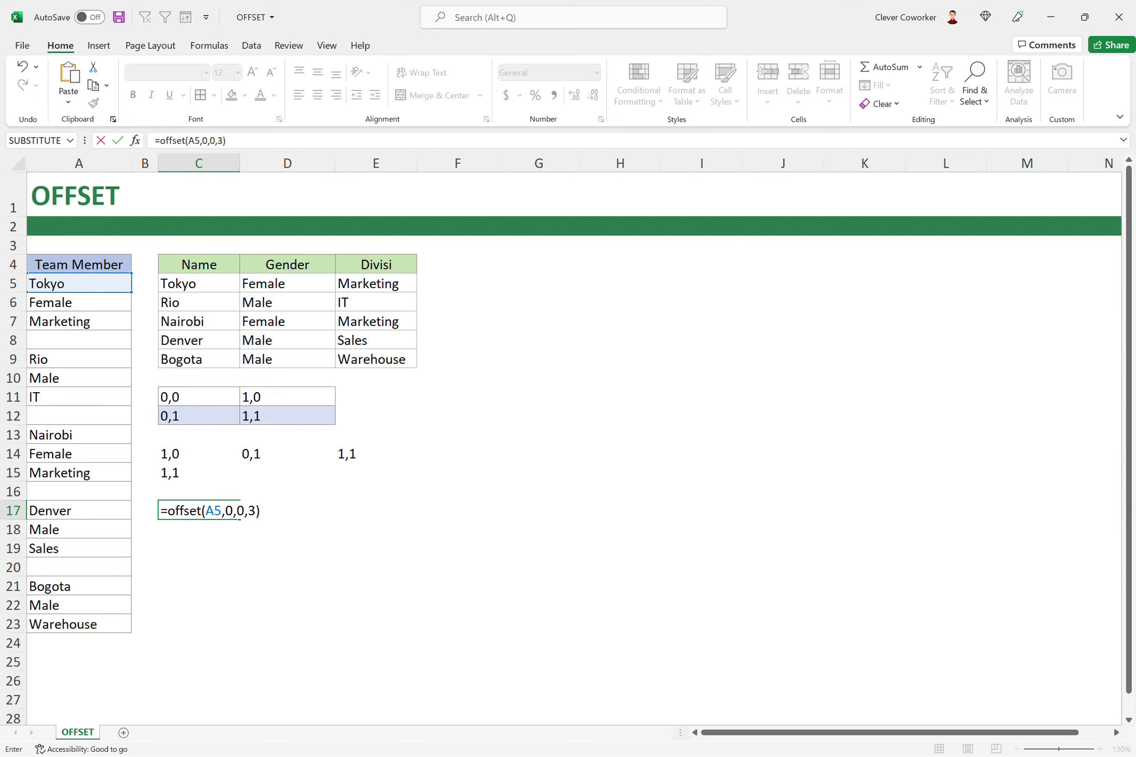
{"action": "key", "text": "Return"}
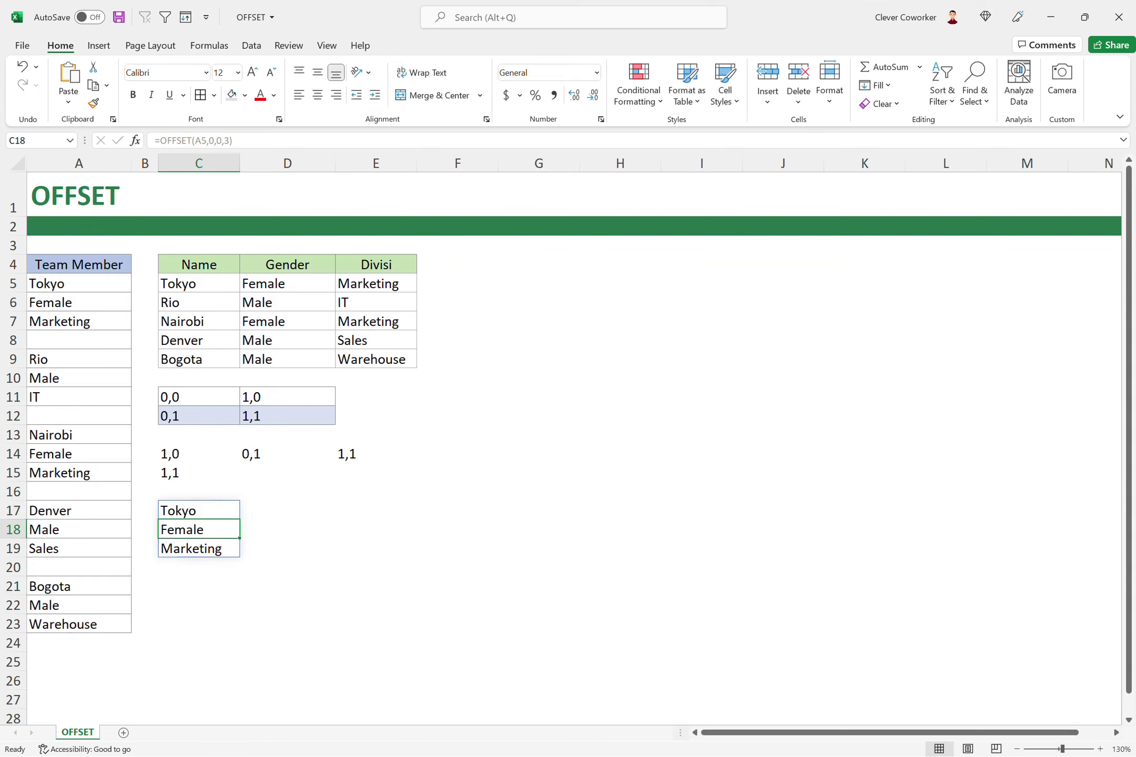
Try transposing the spilled entries into a row with =TRANSPOSE(C17#) in cell D17, and clear that formula again.
{"action": "left_click", "coordinate": [198, 284]}
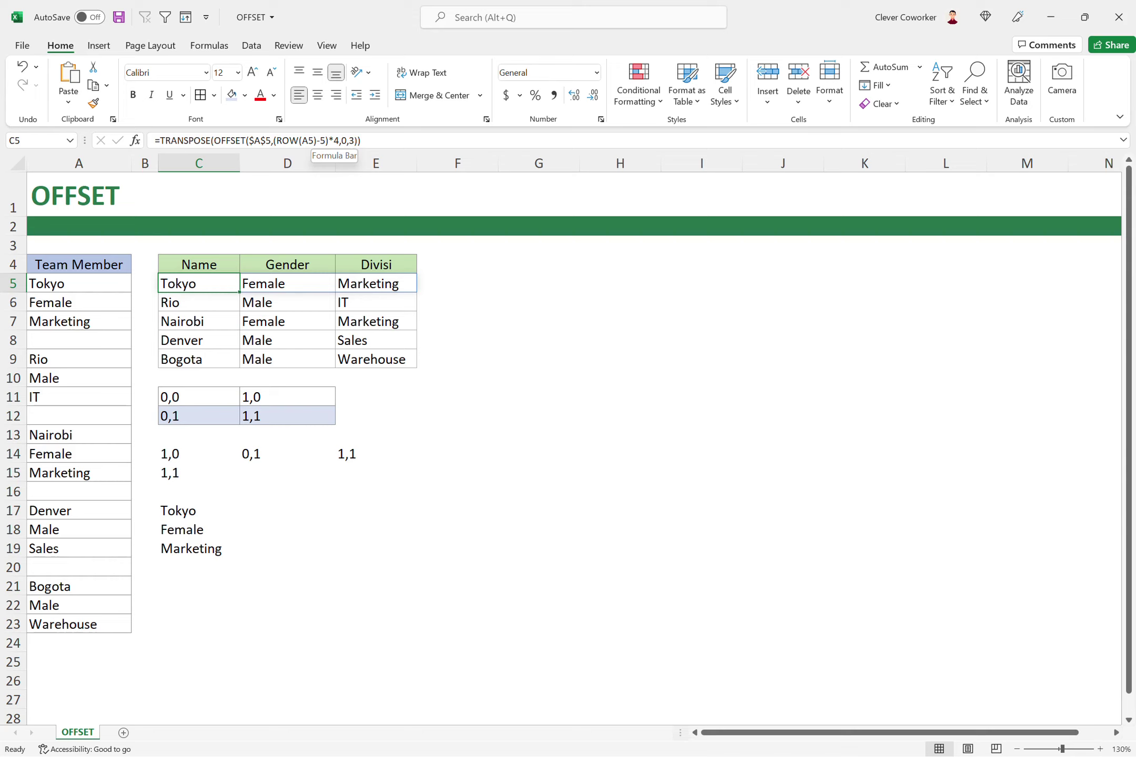
{"action": "left_click", "coordinate": [287, 510]}
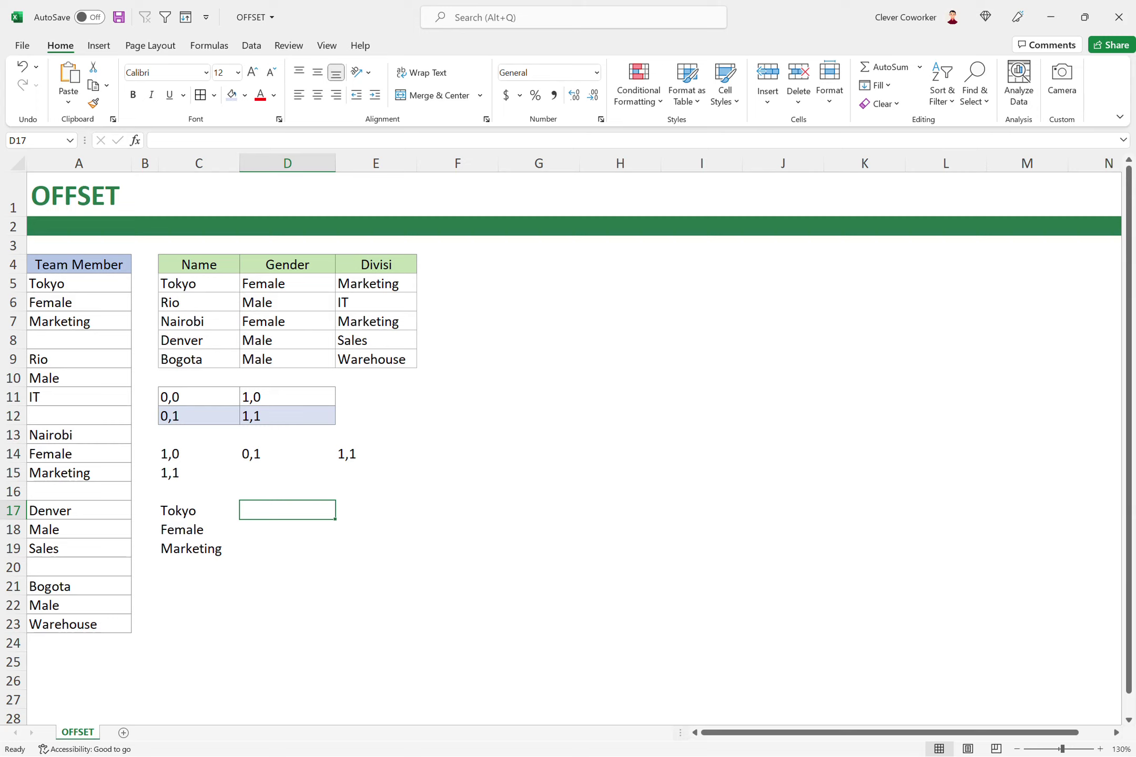
{"action": "type", "text": "="}
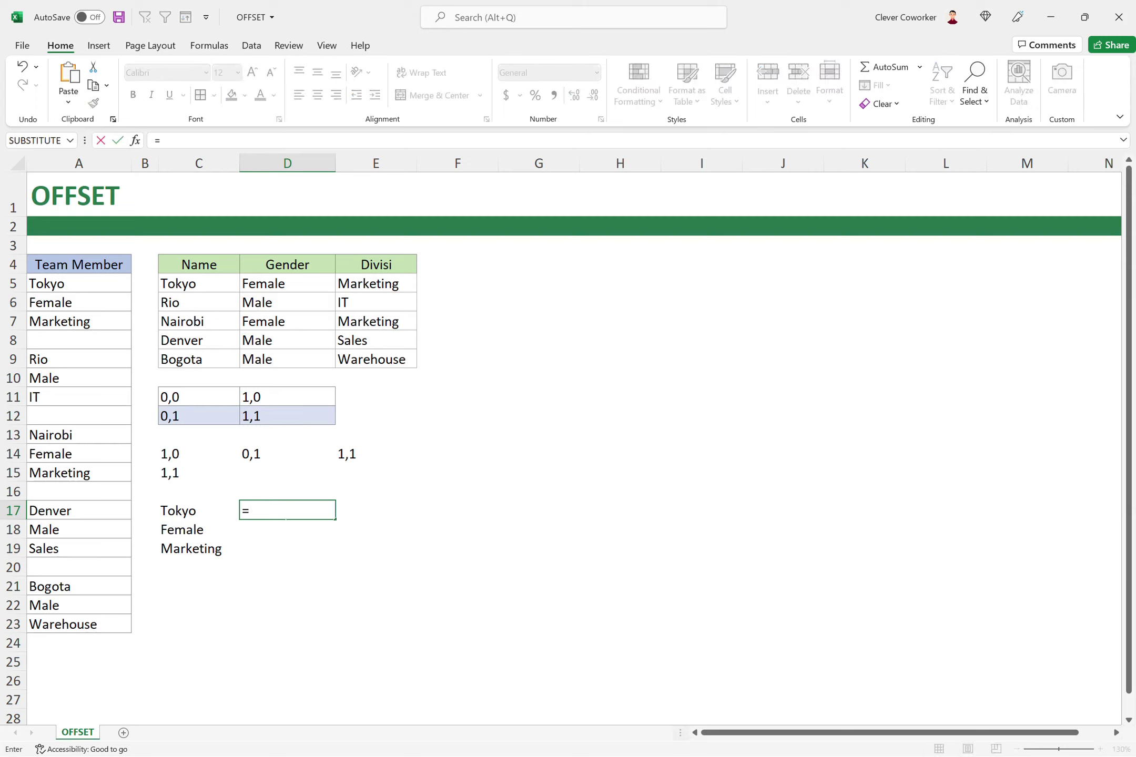
{"action": "type", "text": "t"}
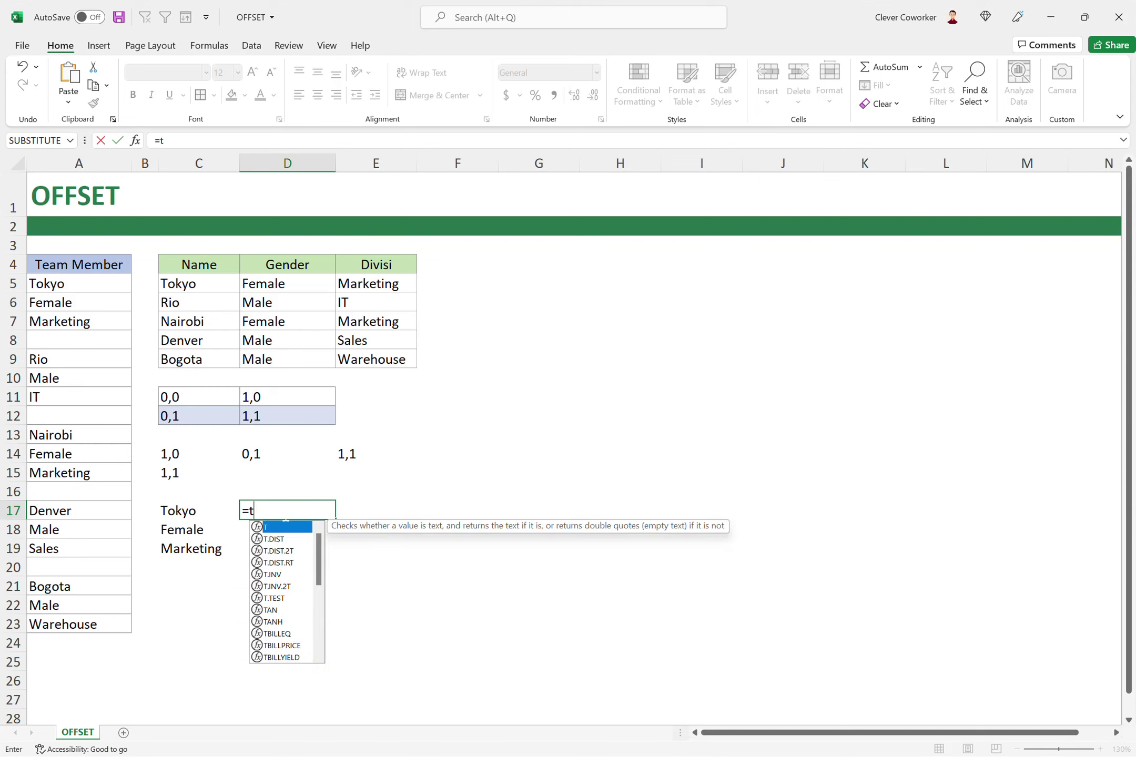
{"action": "type", "text": "nra"}
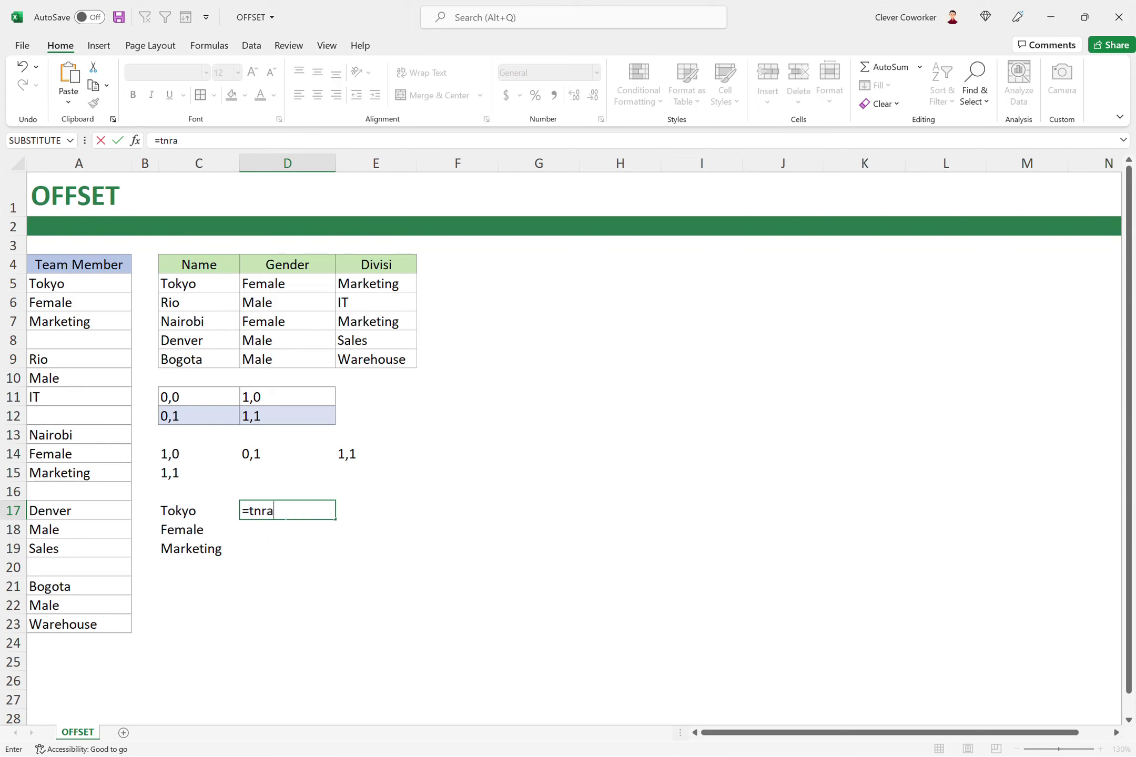
{"action": "key", "text": "BackSpace"}
{"action": "key", "text": "BackSpace"}
{"action": "key", "text": "BackSpace"}
{"action": "type", "text": "ranspose"}
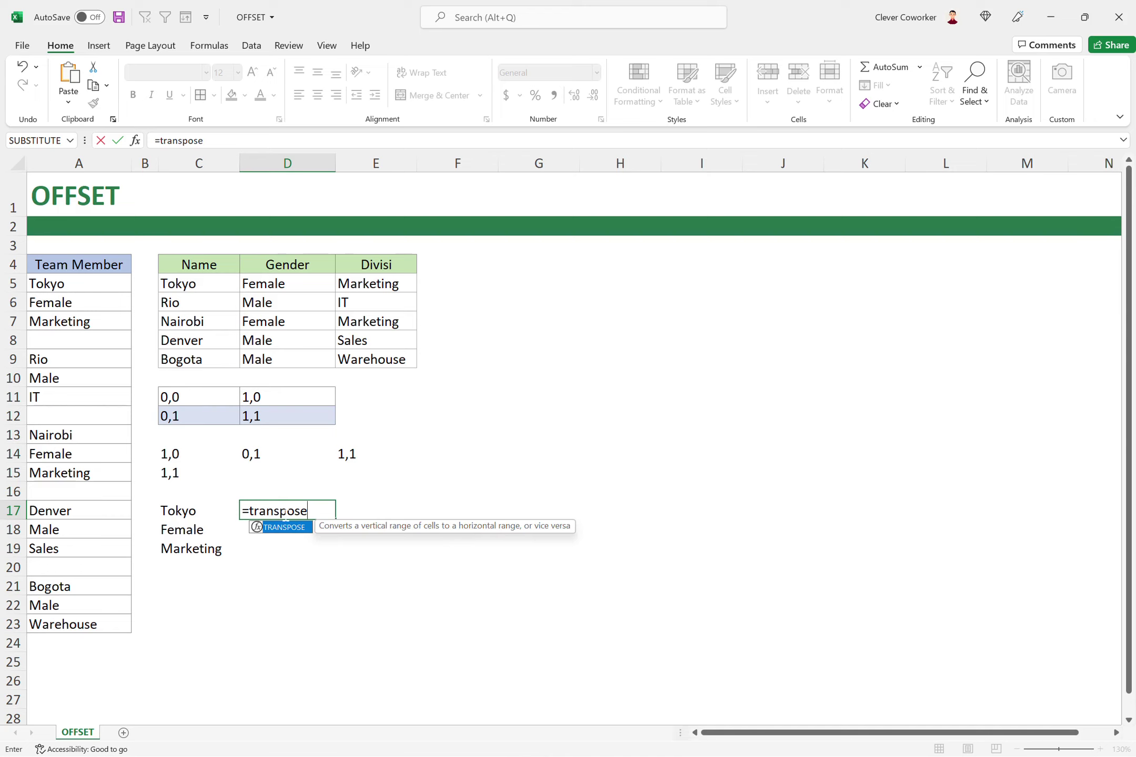
{"action": "type", "text": "("}
{"action": "key", "text": "Left"}
{"action": "key", "text": "ctrl+shift+Down"}
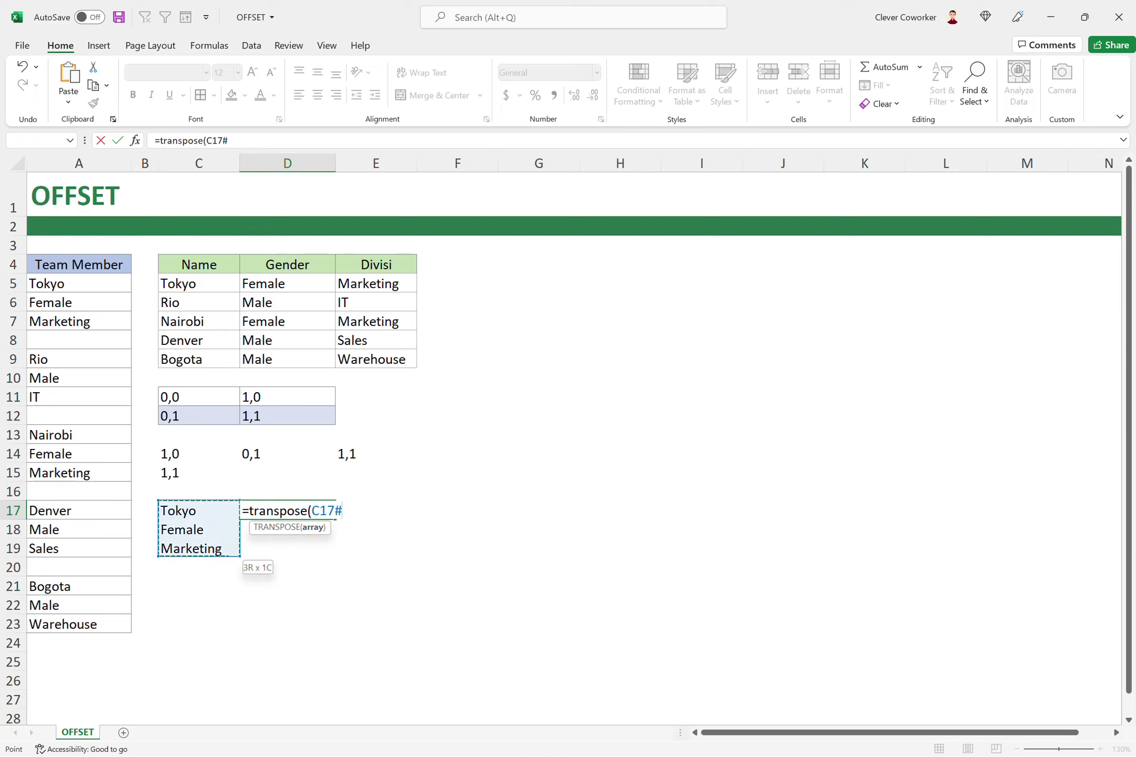
{"action": "type", "text": ")"}
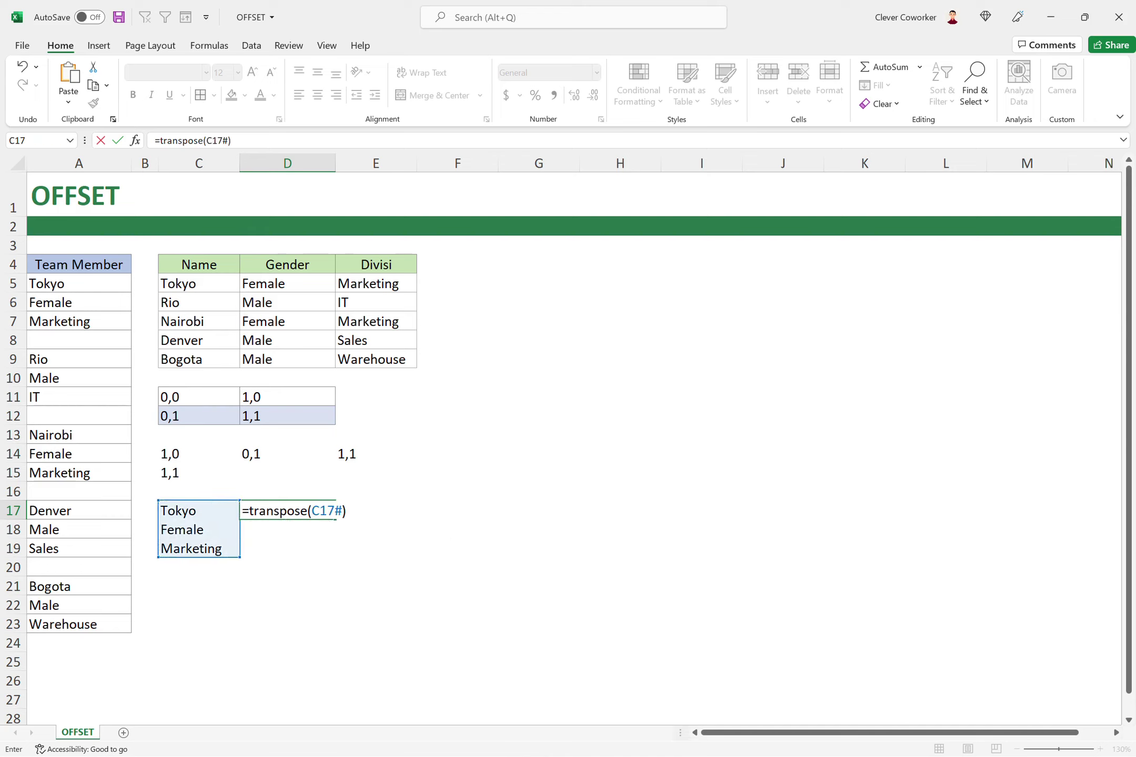
{"action": "key", "text": "Return"}
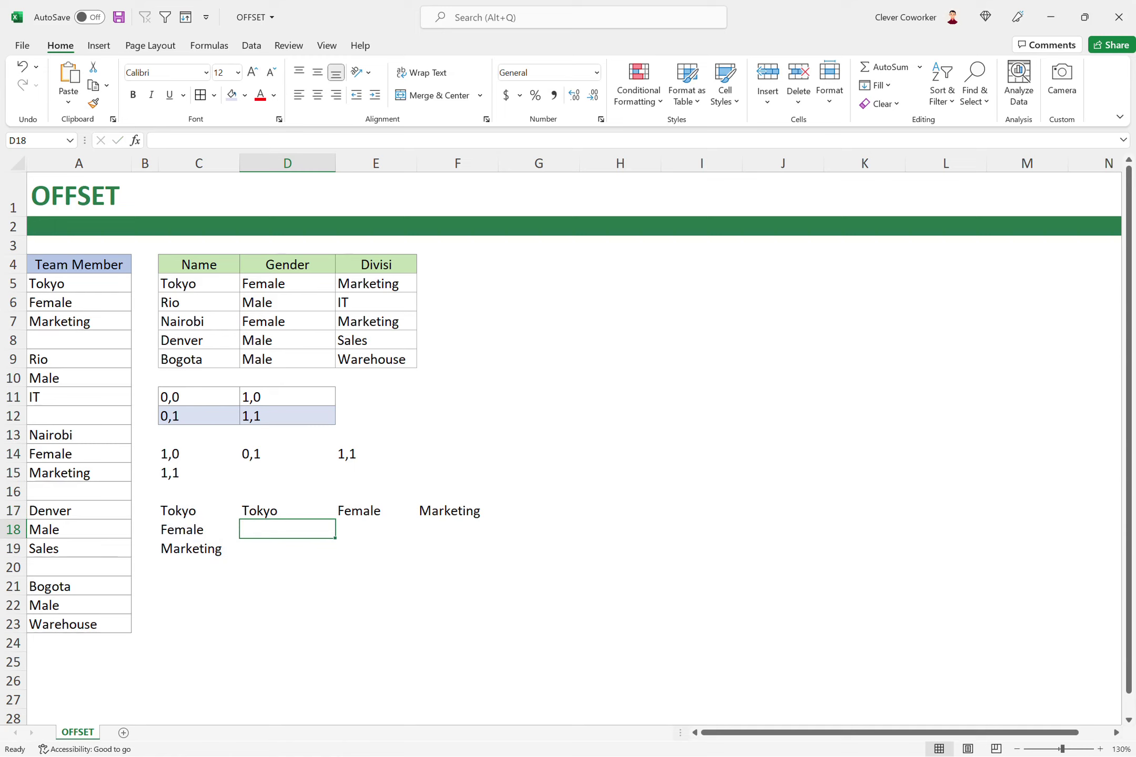
{"action": "key", "text": "Up"}
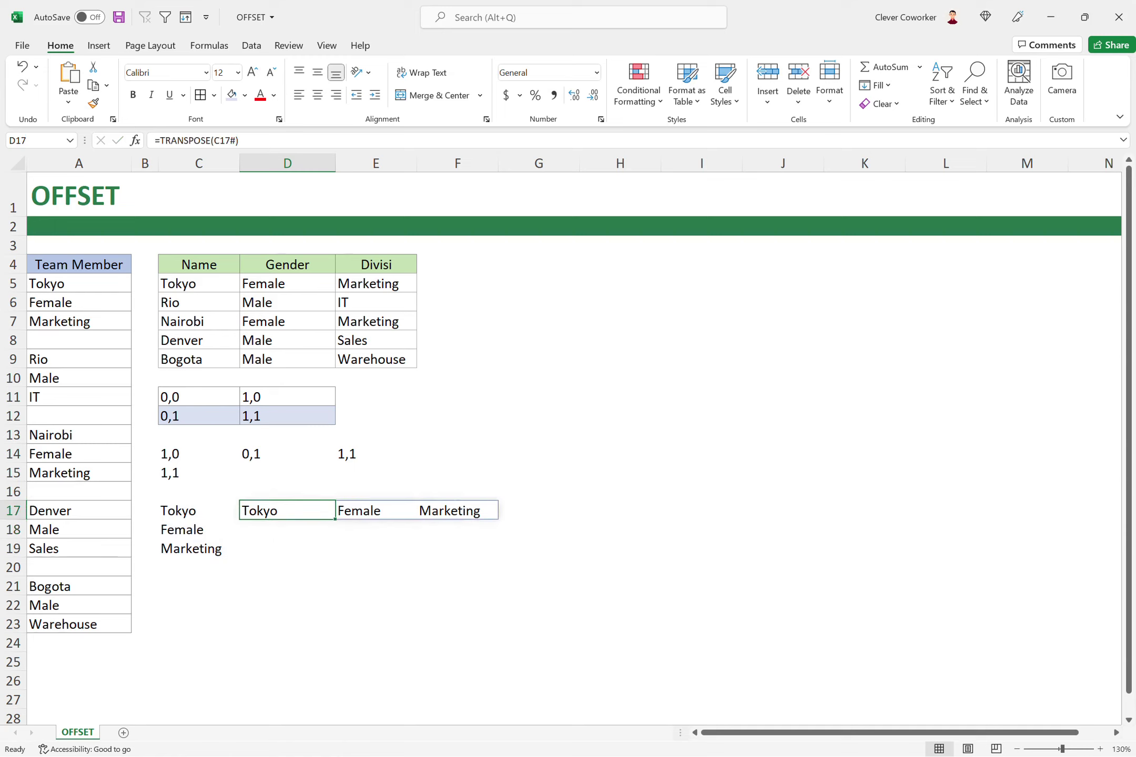
{"action": "key", "text": "Delete"}
Wrap the C17 formula in TRANSPOSE so that it reads =TRANSPOSE(OFFSET(A5,0,0,3)).
{"action": "key", "text": "Left"}
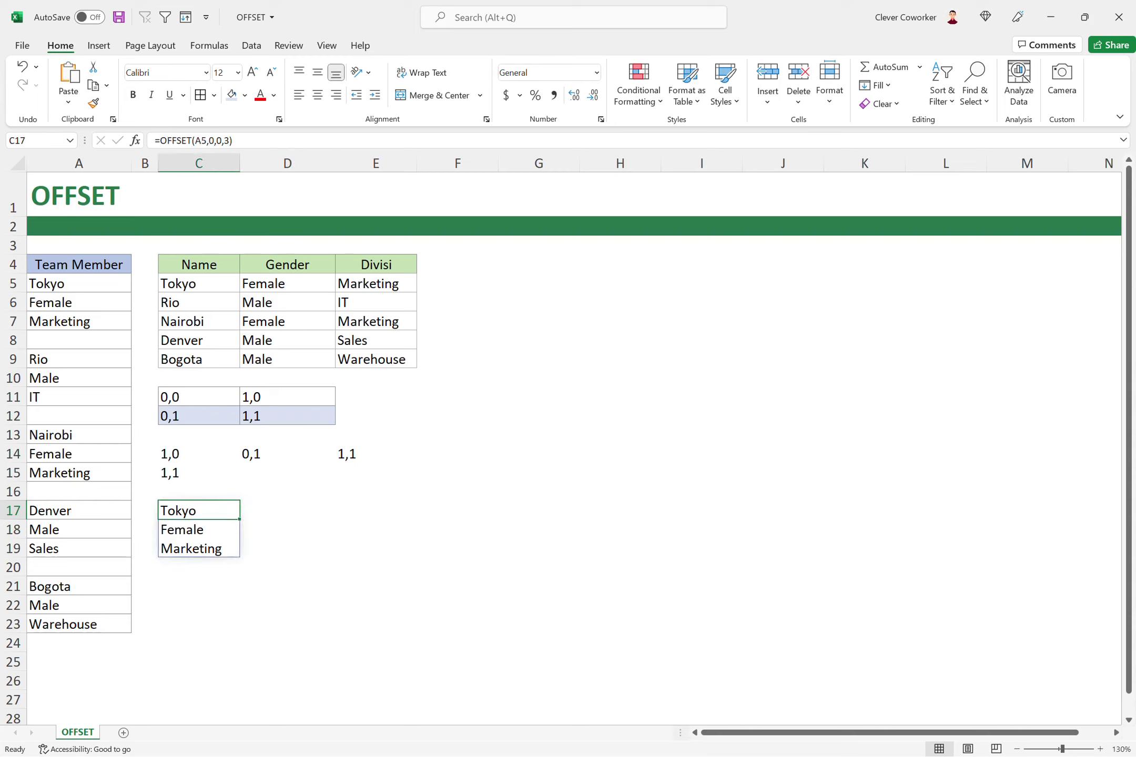
{"action": "left_click", "coordinate": [164, 140]}
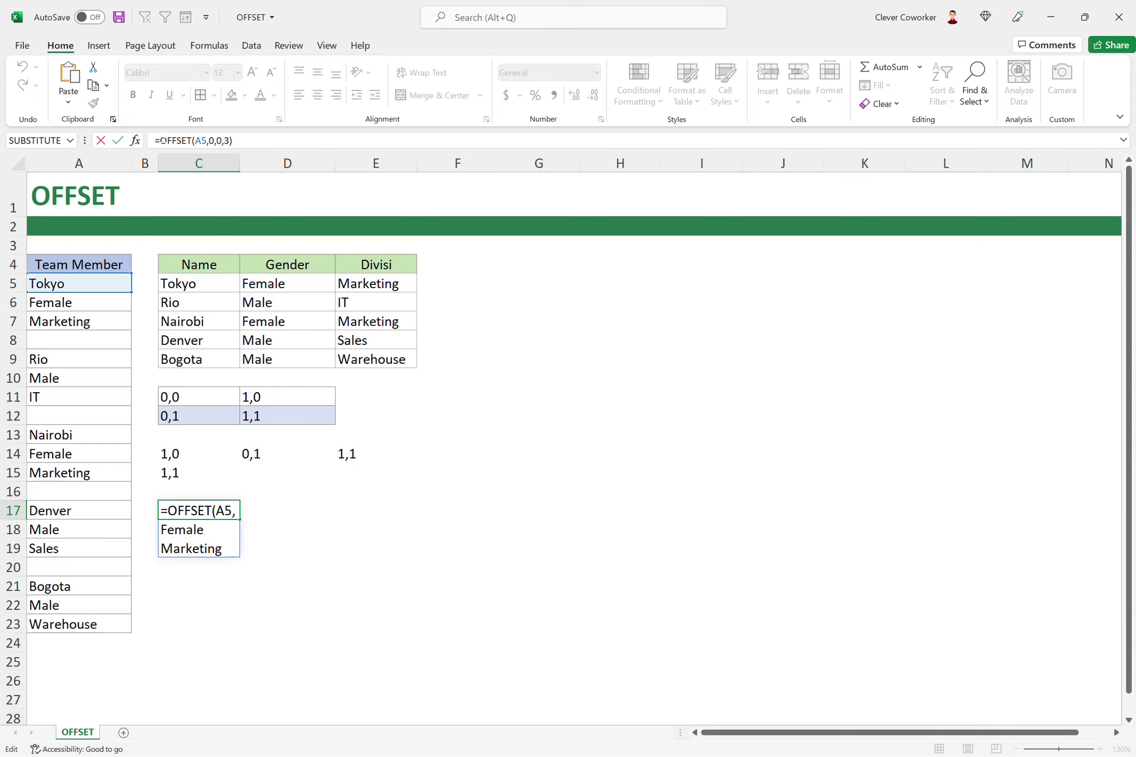
{"action": "type", "text": "transpose"}
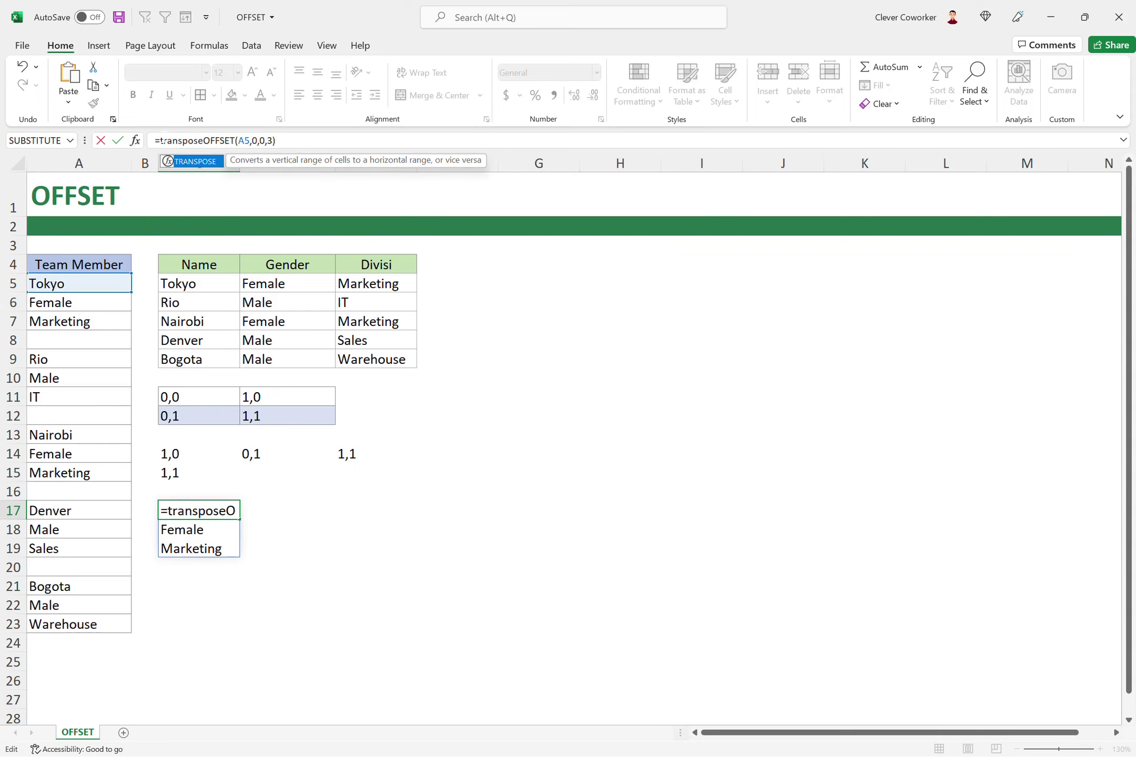
{"action": "type", "text": "("}
{"action": "left_click", "coordinate": [279, 140]}
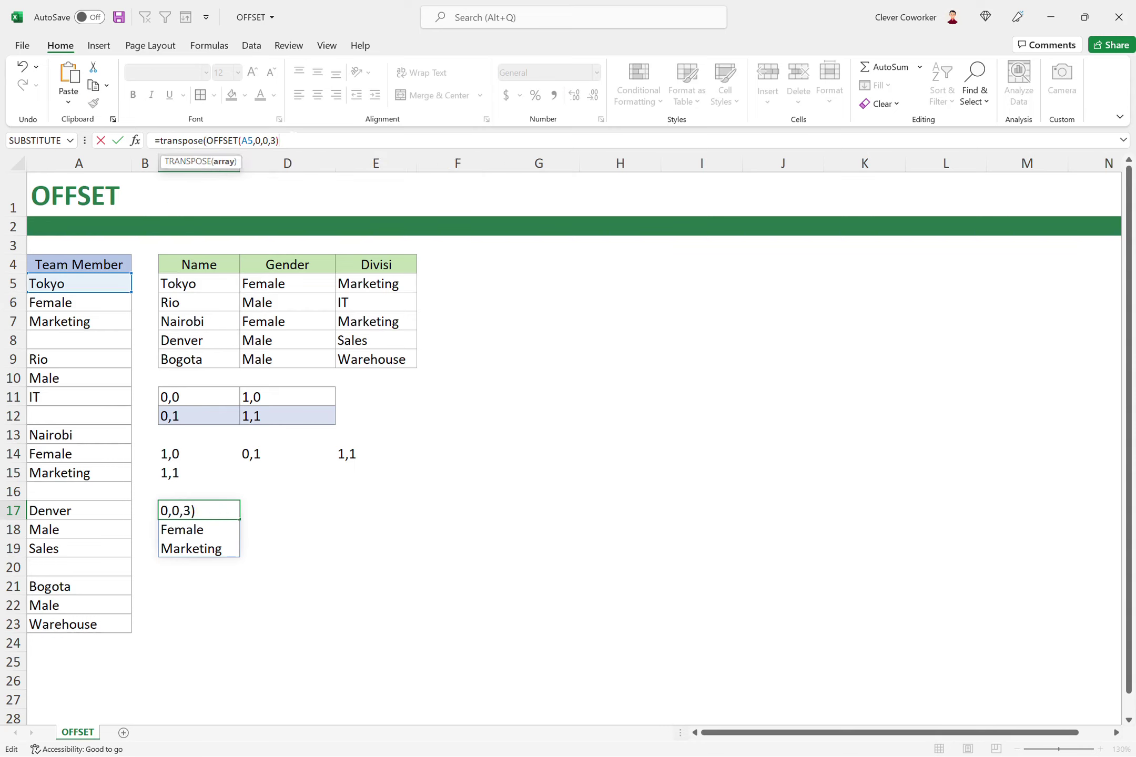
{"action": "type", "text": ")"}
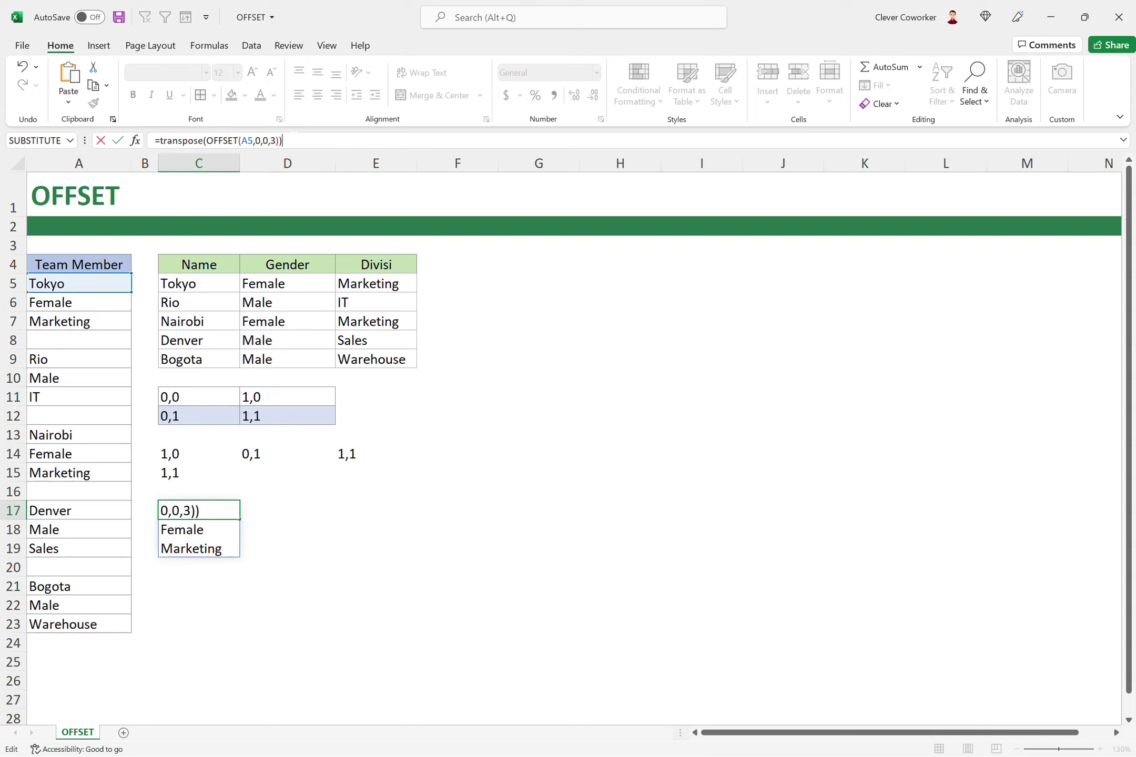
{"action": "key", "text": "Return"}
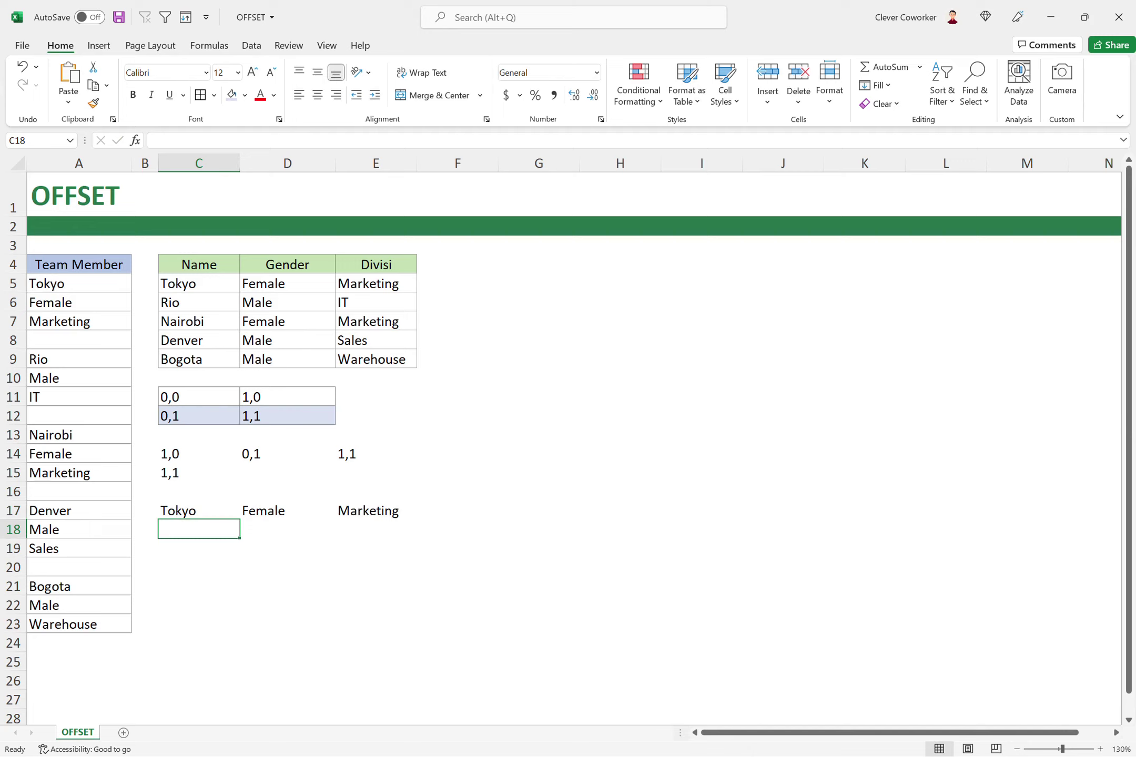
Compare the Team Member blocks and the blank cell between them with the transposed row C17:E17 and the formula in C5.
{"action": "left_click_drag", "start_coordinate": [79, 284], "coordinate": [79, 321]}
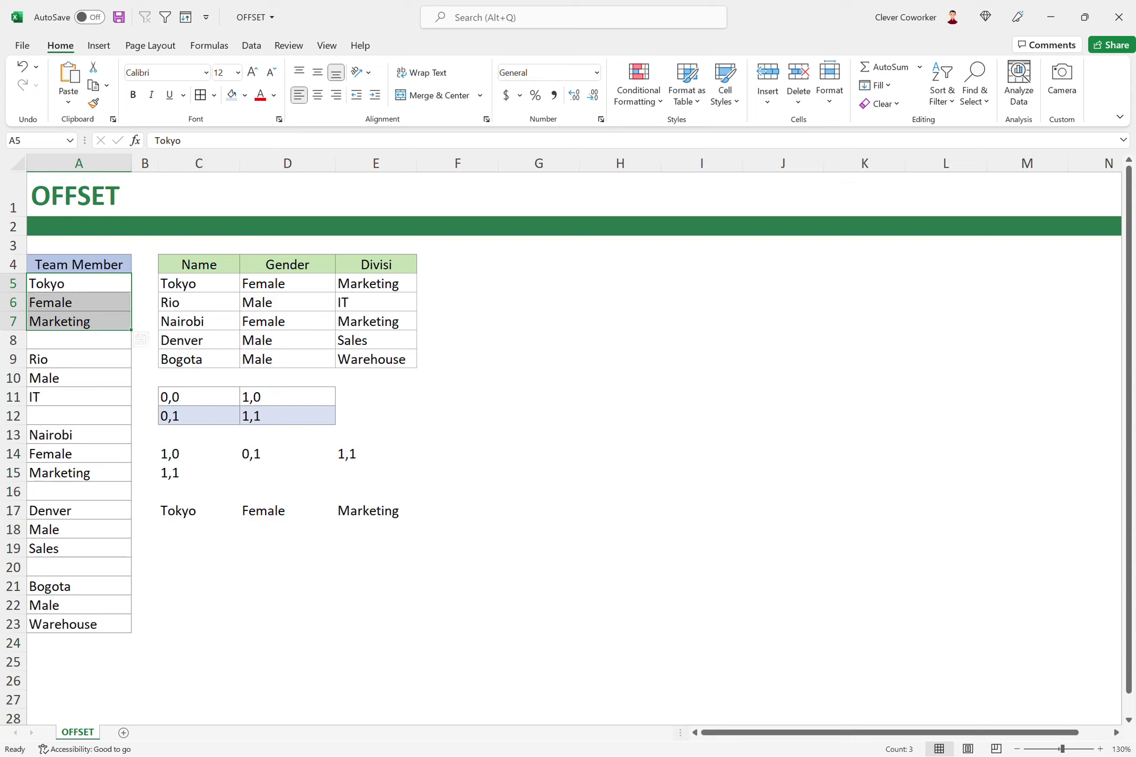
{"action": "left_click_drag", "start_coordinate": [199, 510], "coordinate": [377, 510]}
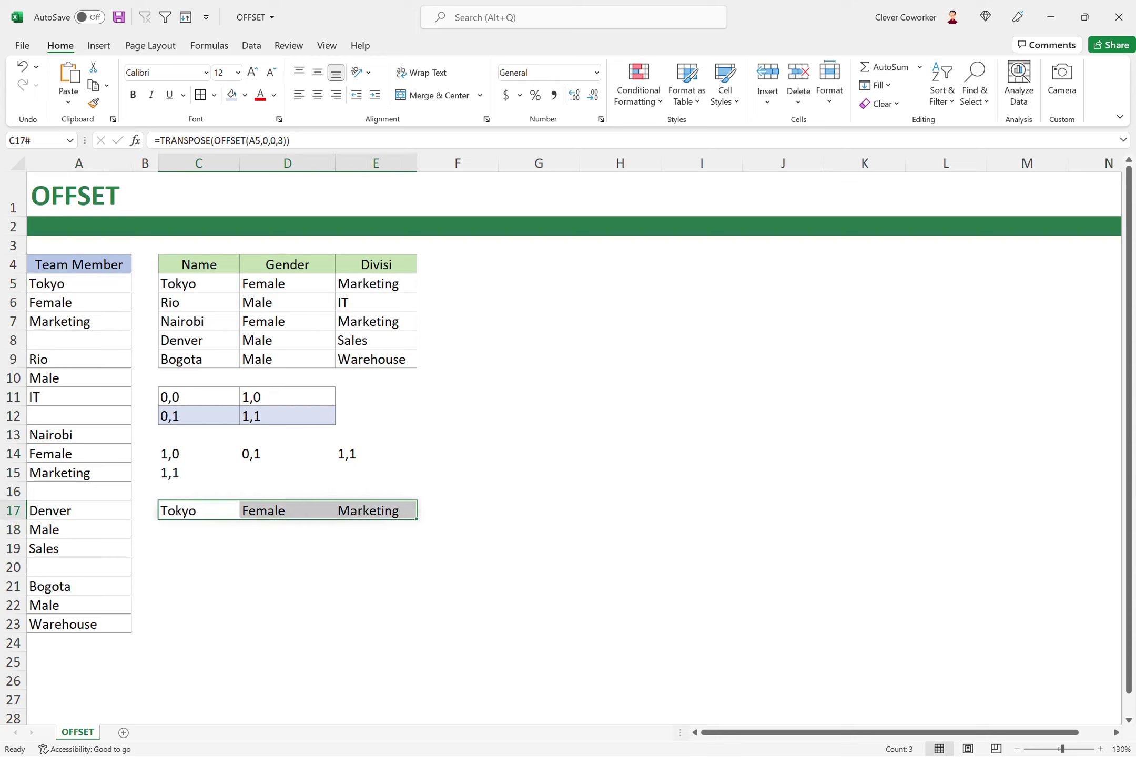
{"action": "left_click", "coordinate": [199, 284]}
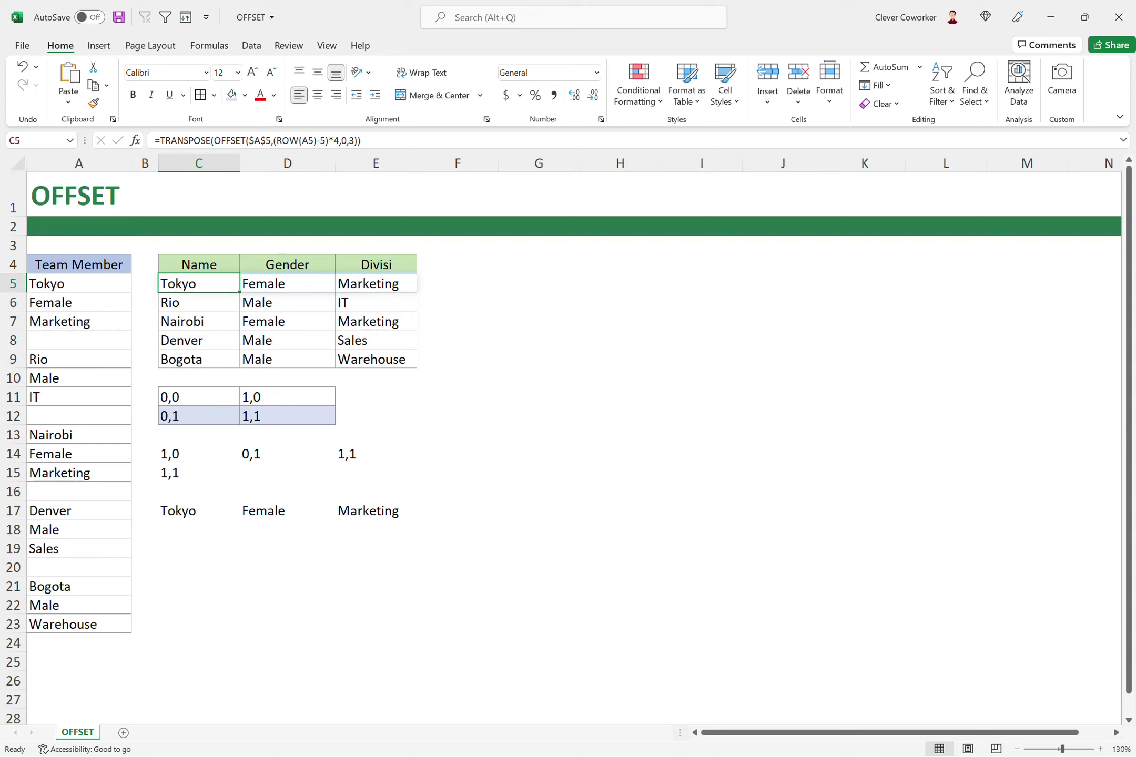
{"action": "left_click_drag", "start_coordinate": [79, 359], "coordinate": [78, 473]}
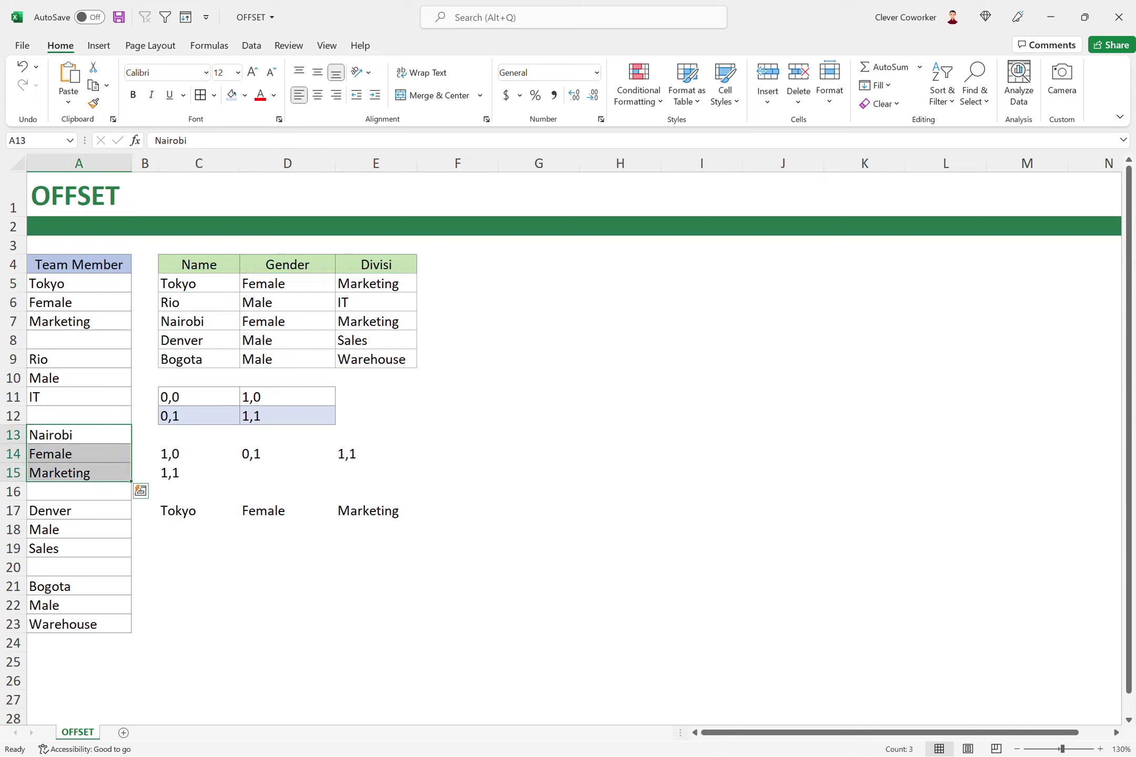
{"action": "left_click", "coordinate": [79, 340]}
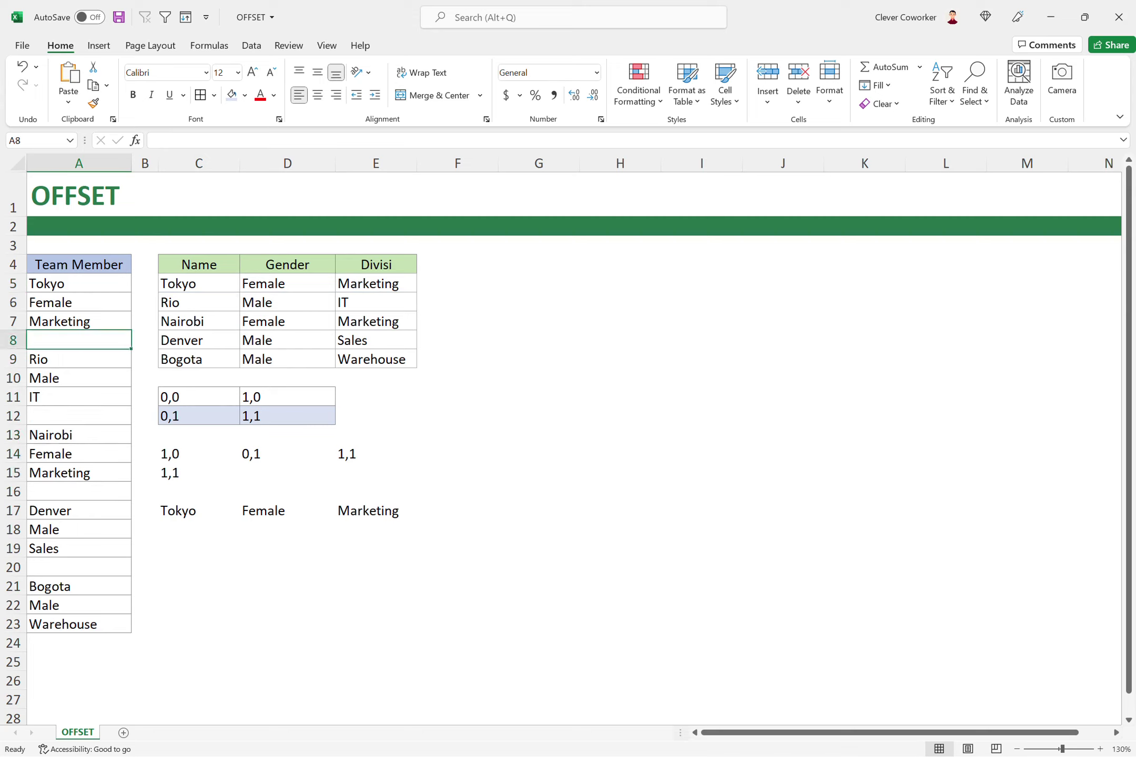
{"action": "left_click", "coordinate": [198, 548]}
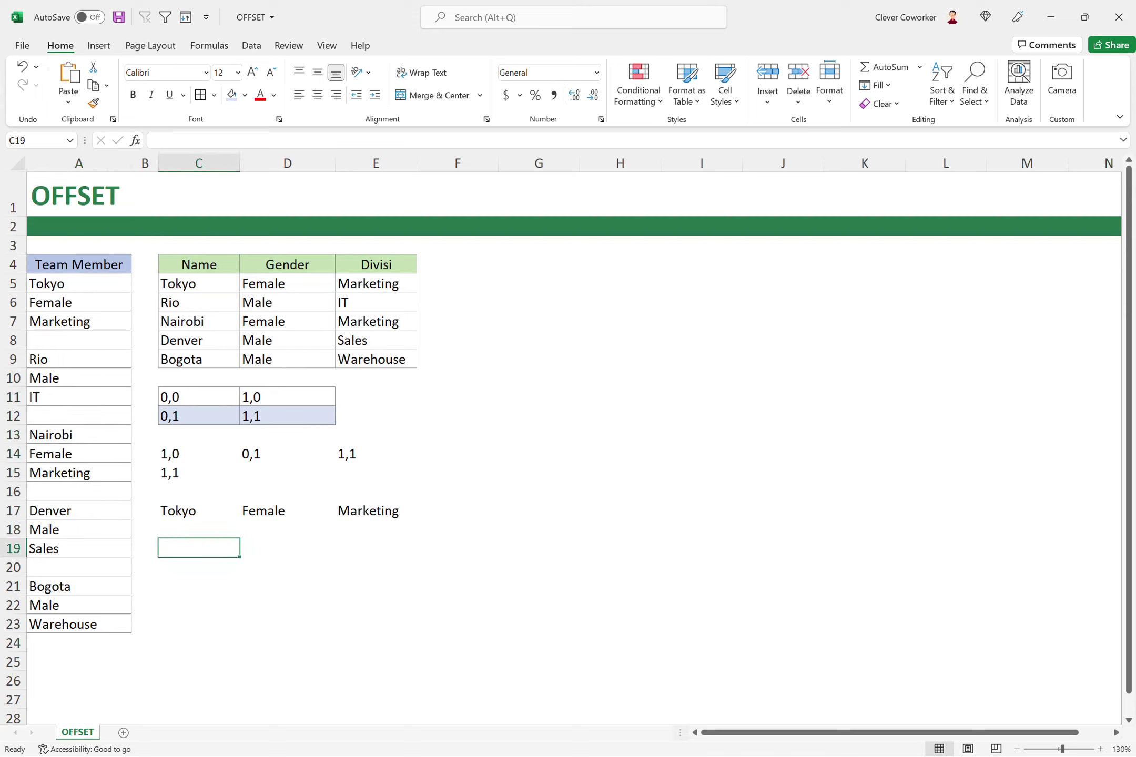
{"action": "left_click", "coordinate": [199, 283]}
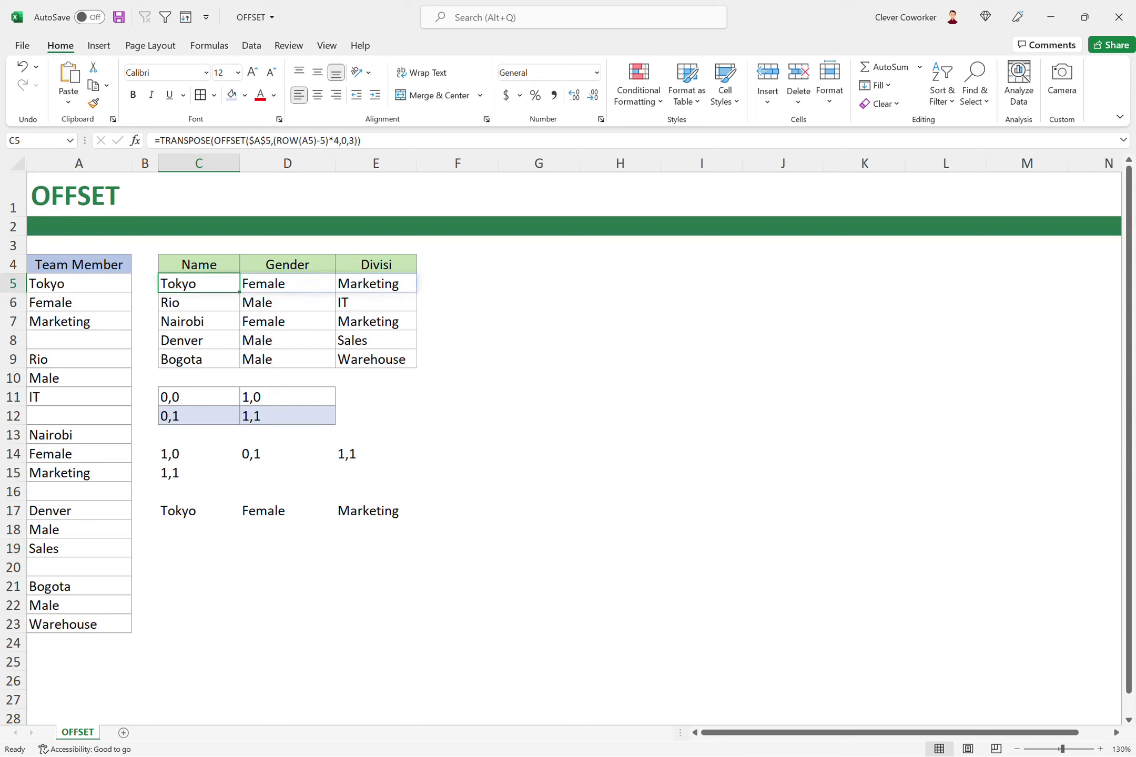
{"action": "left_click", "coordinate": [198, 548]}
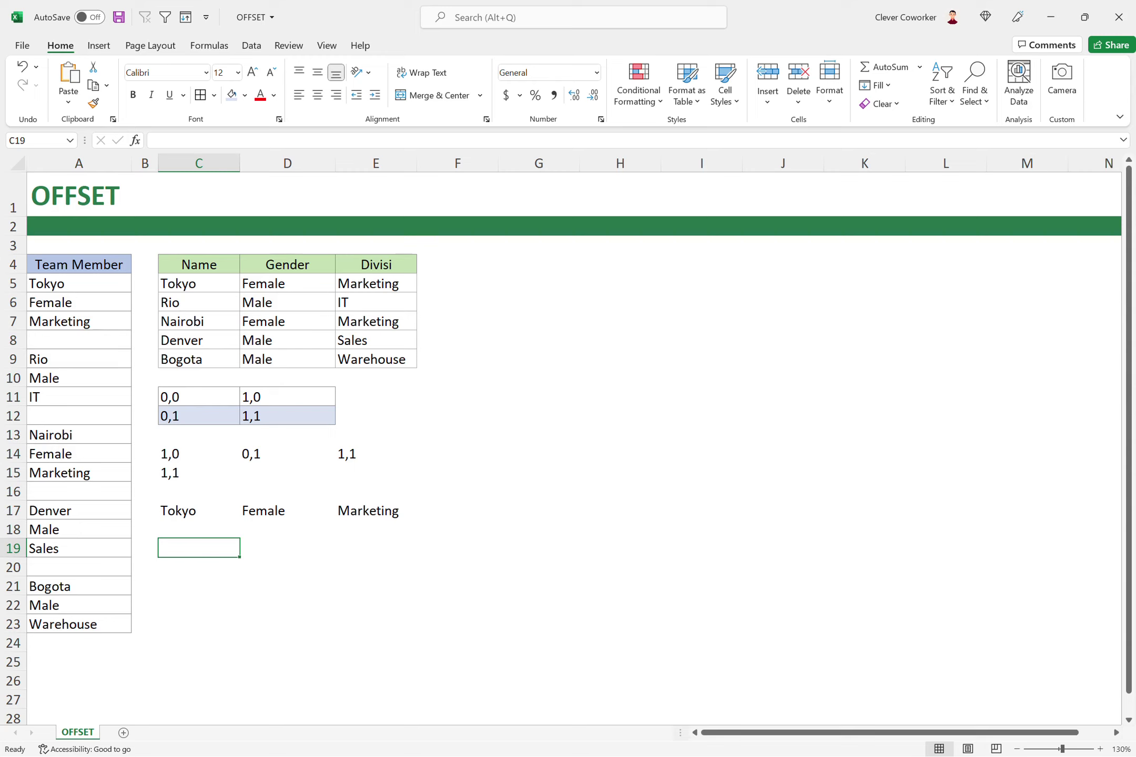
Enter the formula =ROW() in cell C19 and check it against the sheet's row heading.
{"action": "type", "text": "="}
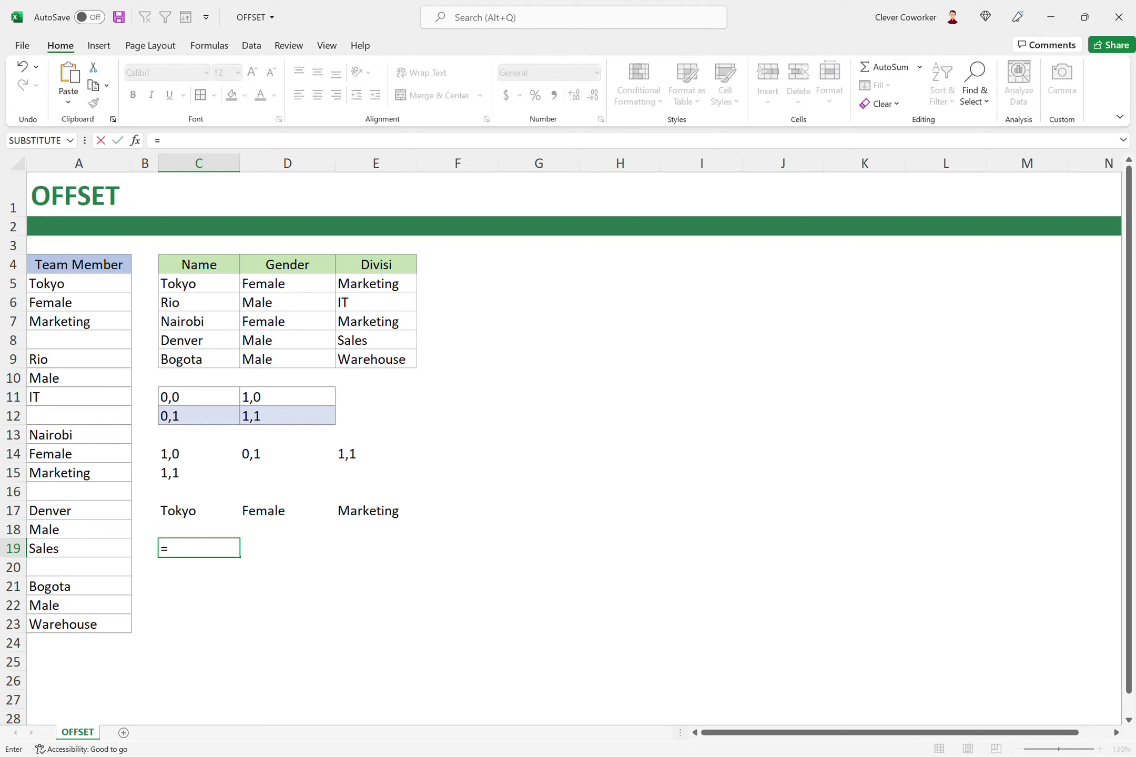
{"action": "type", "text": "row()"}
{"action": "key", "text": "Return"}
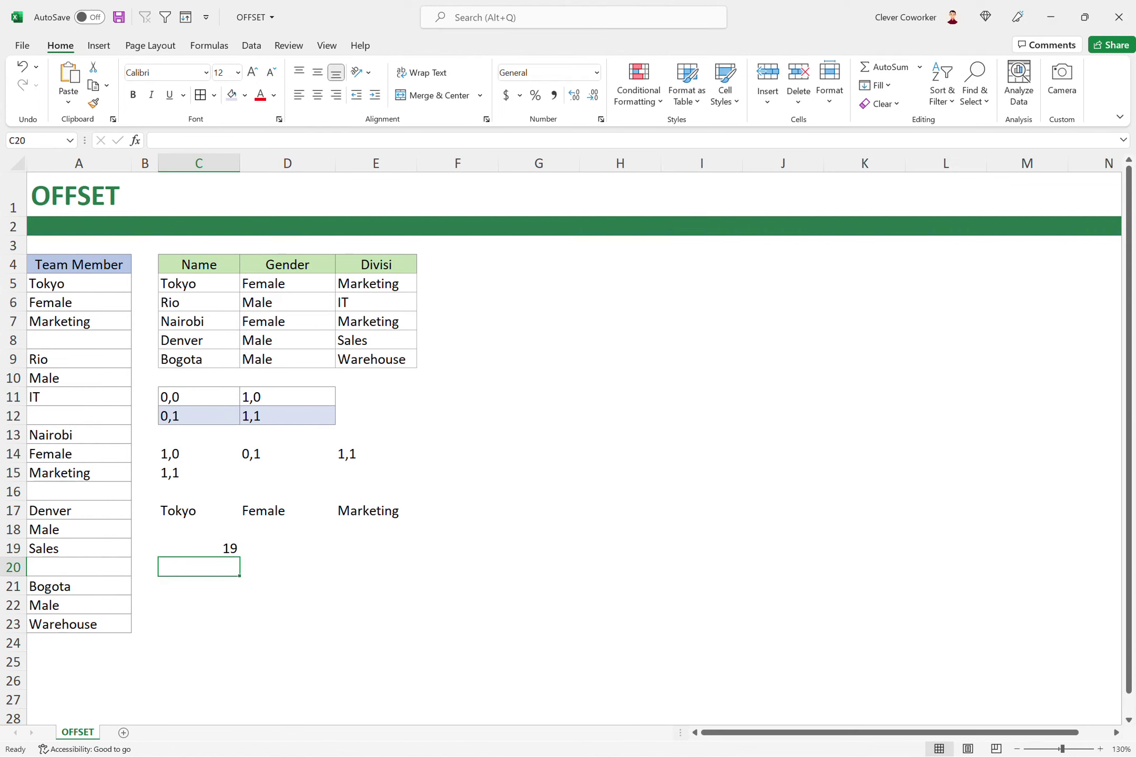
{"action": "key", "text": "Up"}
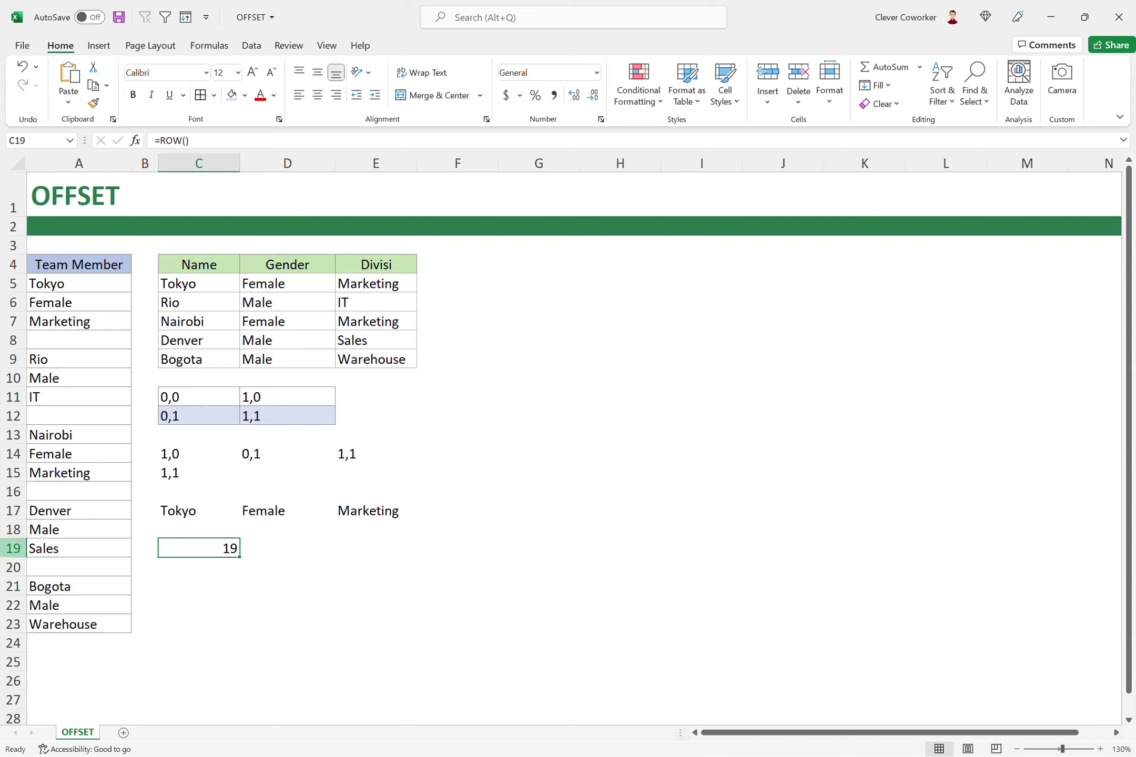
{"action": "left_click", "coordinate": [13, 548]}
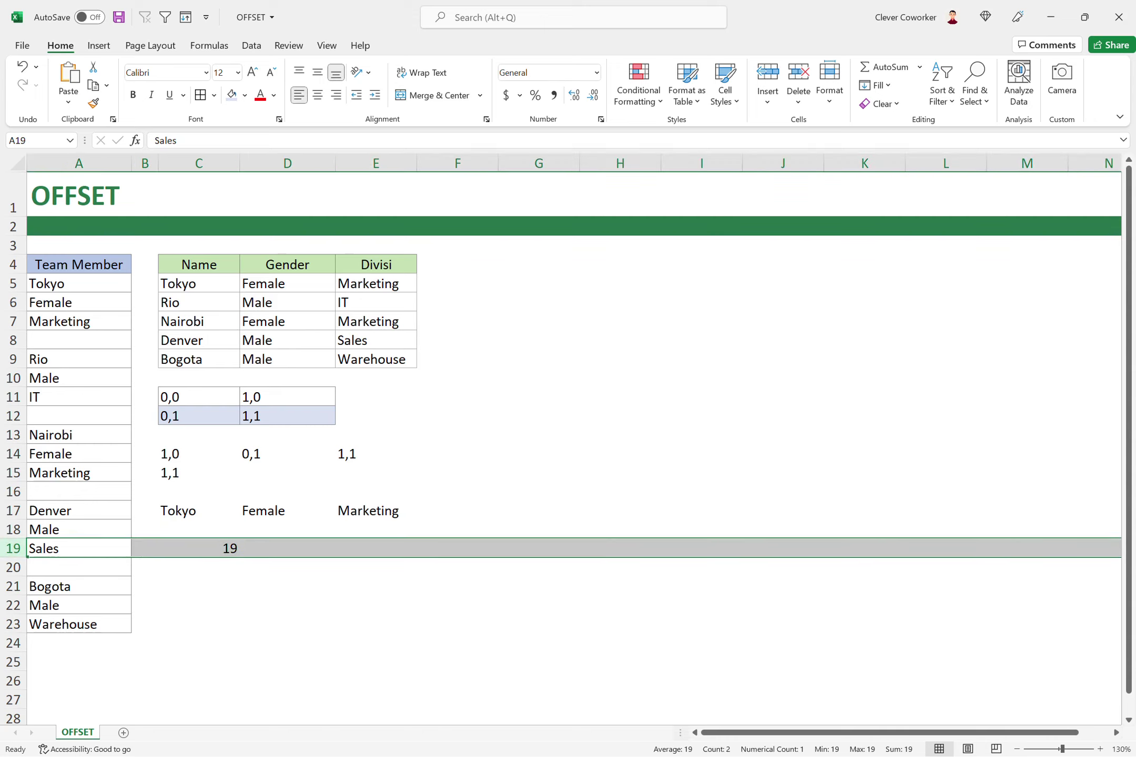
{"action": "left_click", "coordinate": [199, 548]}
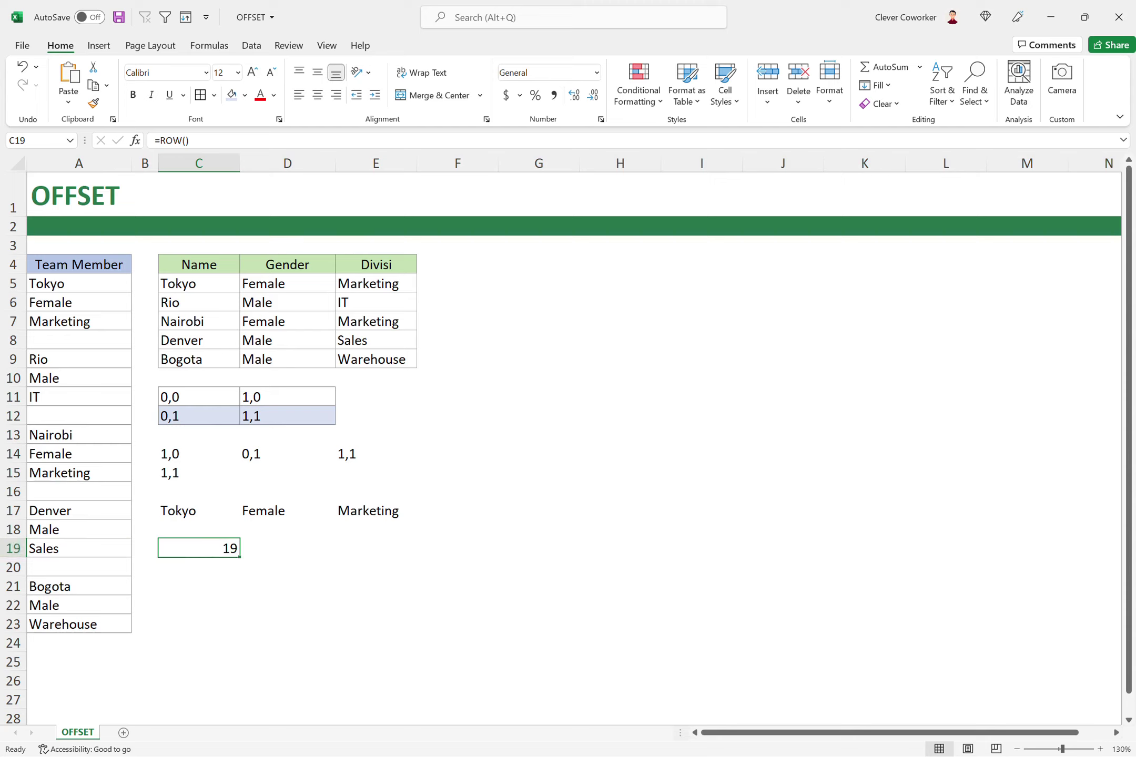
Examine the rows argument of the OFFSET formula in C17 and compare cell A5 with the table formula in C5.
{"action": "left_click", "coordinate": [198, 511]}
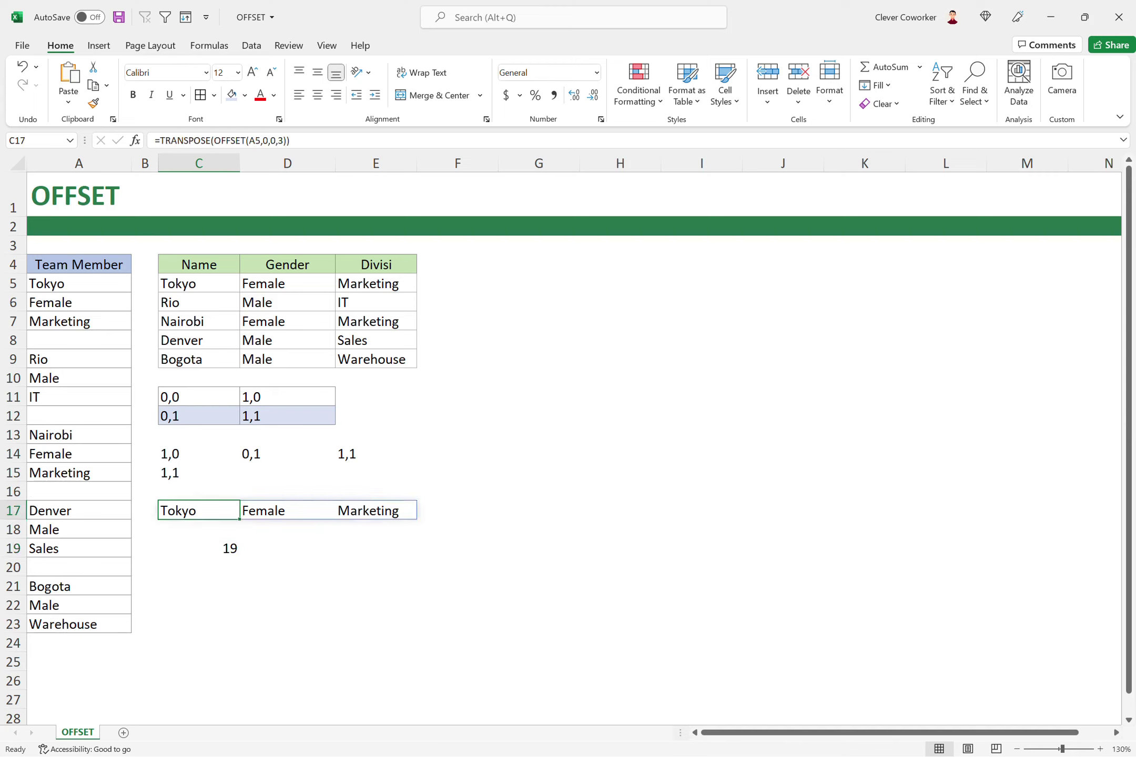
{"action": "left_click", "coordinate": [265, 140]}
{"action": "double_click", "coordinate": [265, 140]}
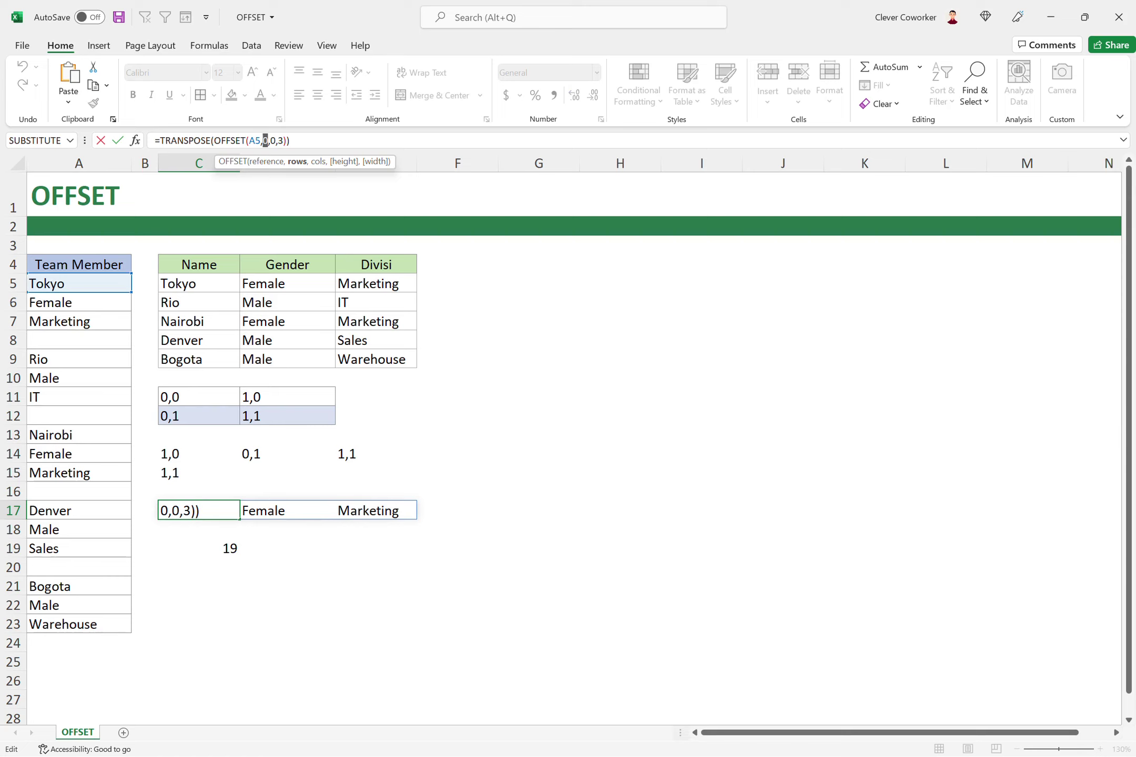
{"action": "key", "text": "ctrl+Return"}
{"action": "left_click", "coordinate": [83, 284]}
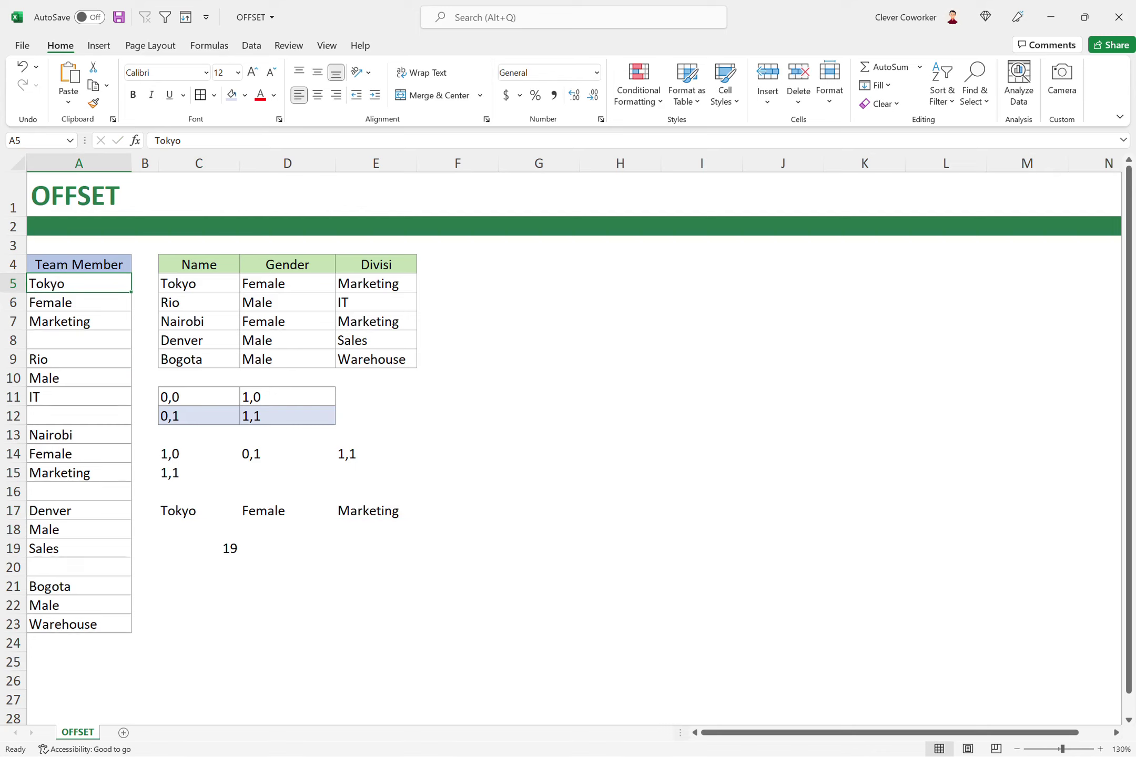
{"action": "left_click_drag", "start_coordinate": [199, 284], "coordinate": [376, 284]}
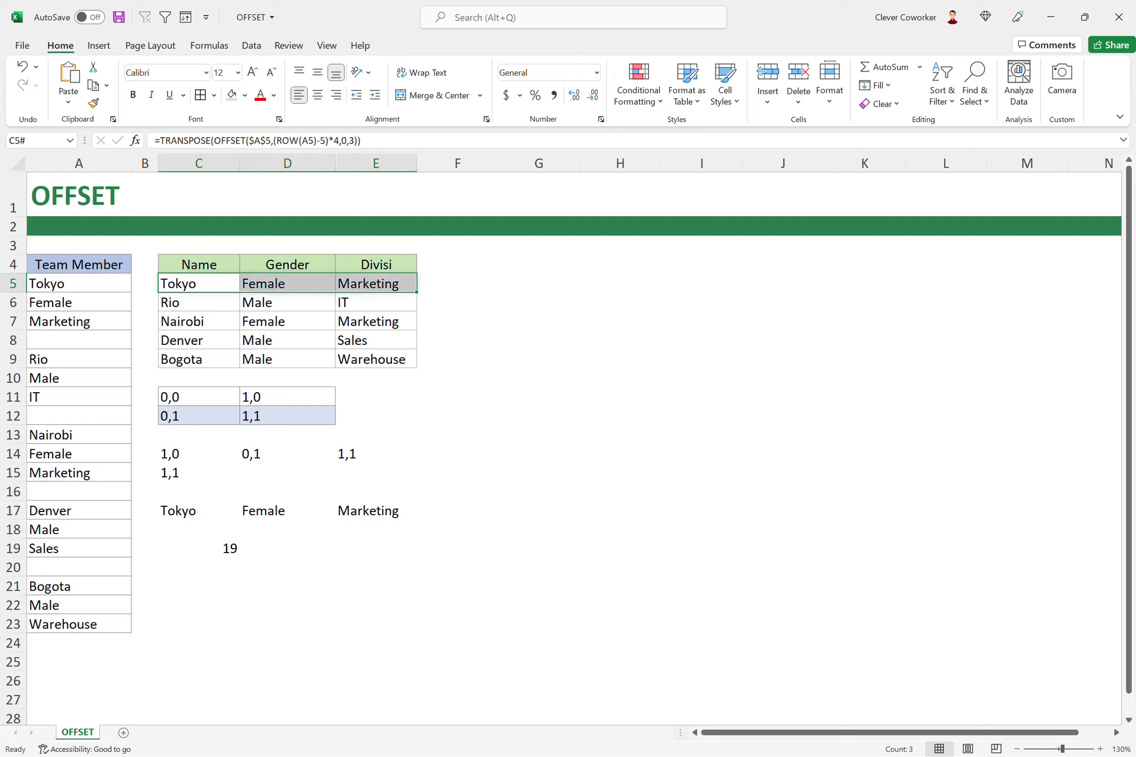
{"action": "key", "text": "Home"}
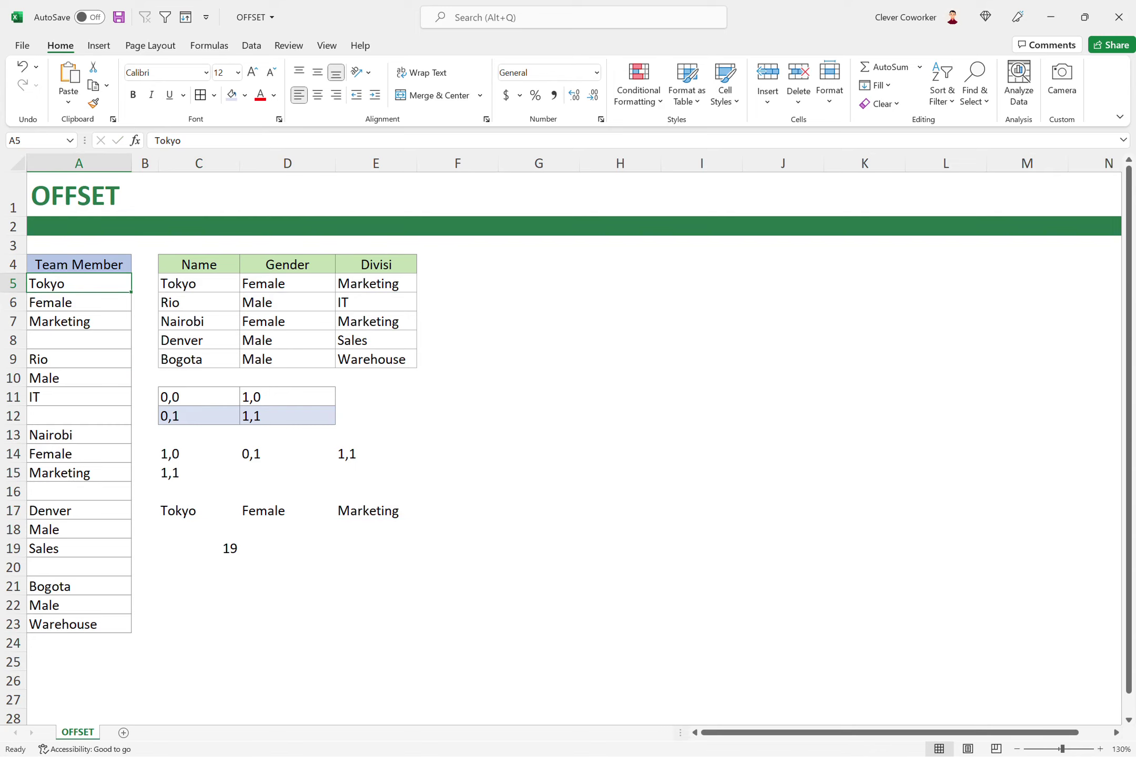
{"action": "left_click", "coordinate": [199, 284]}
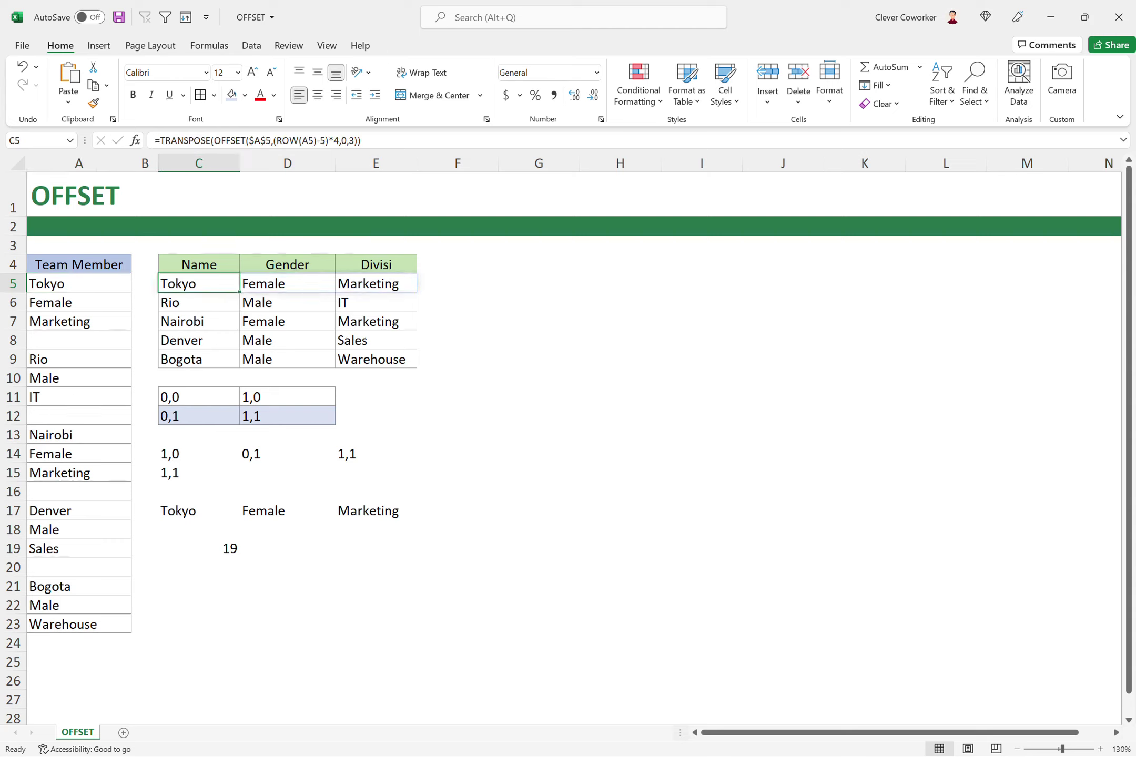
{"action": "key", "text": "Home"}
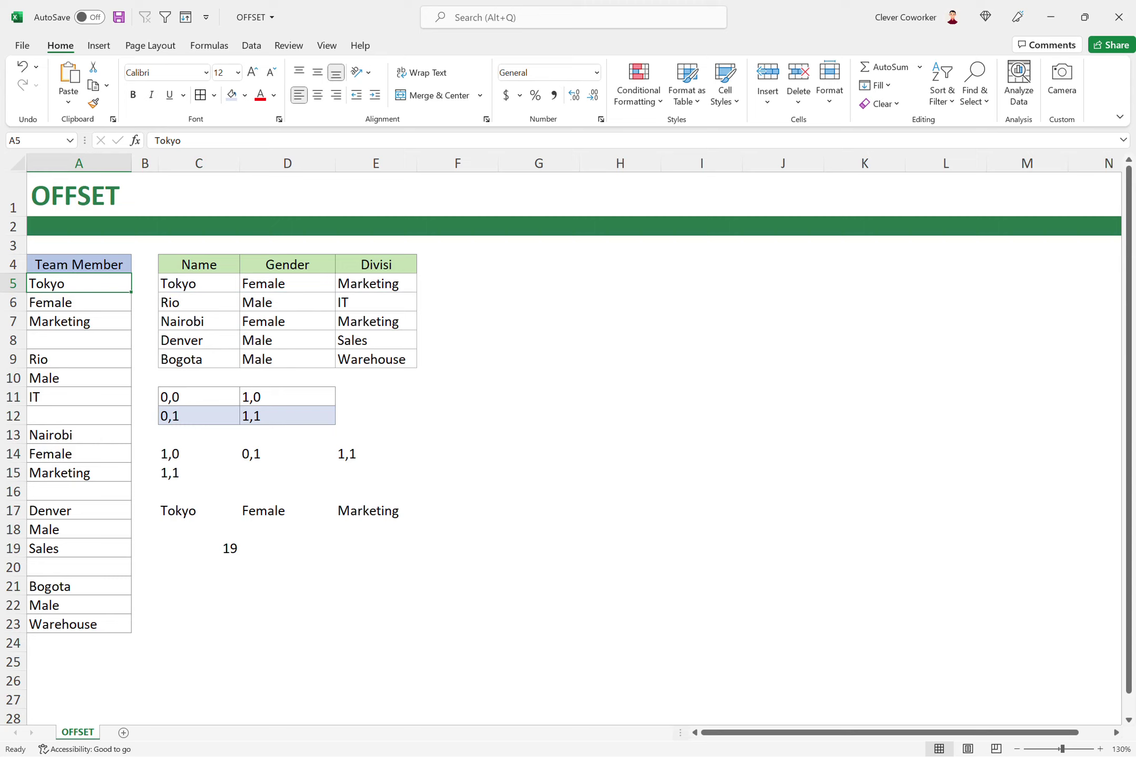
Count the row steps in the Team Member column from the first name in A5 to the second name in A9.
{"action": "left_click", "coordinate": [79, 360]}
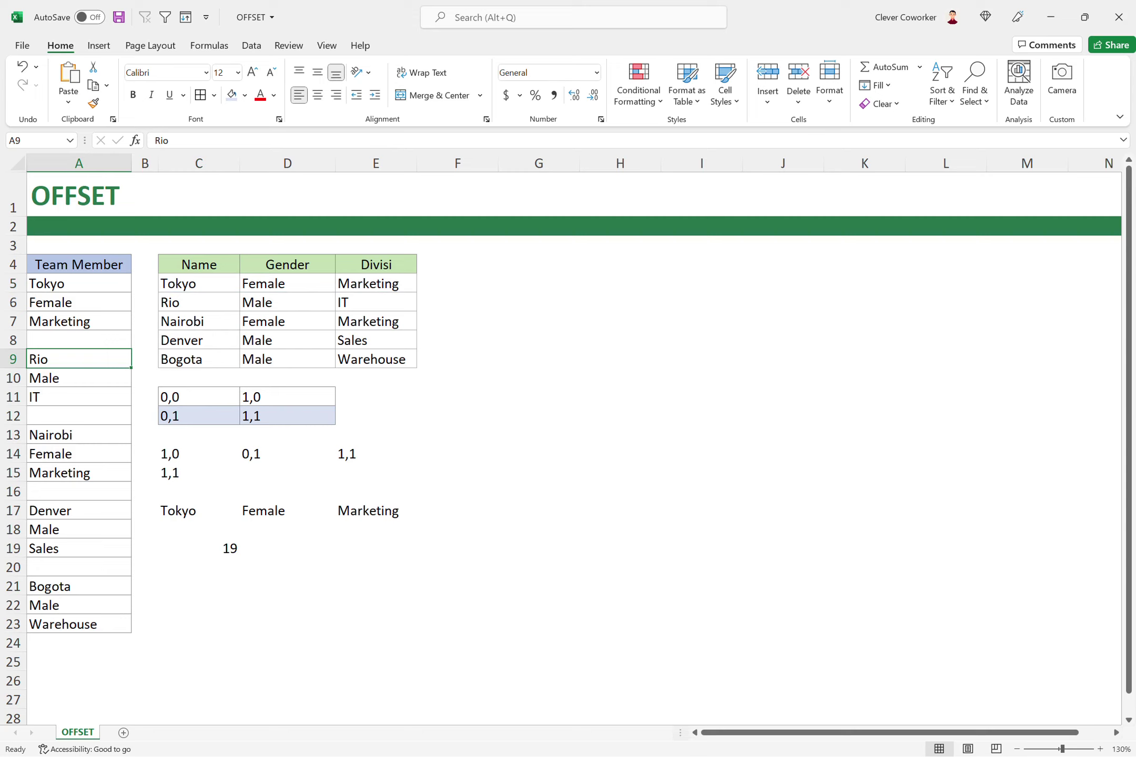
{"action": "left_click", "coordinate": [79, 302]}
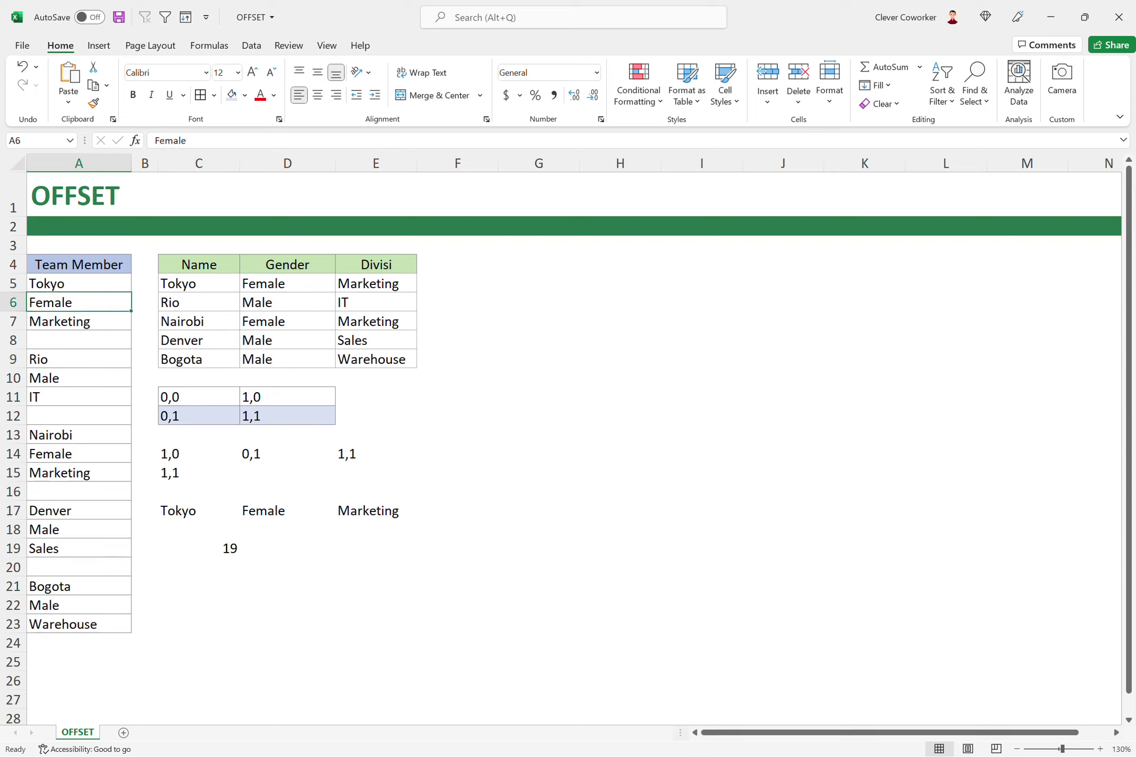
{"action": "left_click", "coordinate": [79, 322]}
{"action": "left_click", "coordinate": [79, 341]}
{"action": "left_click", "coordinate": [79, 359]}
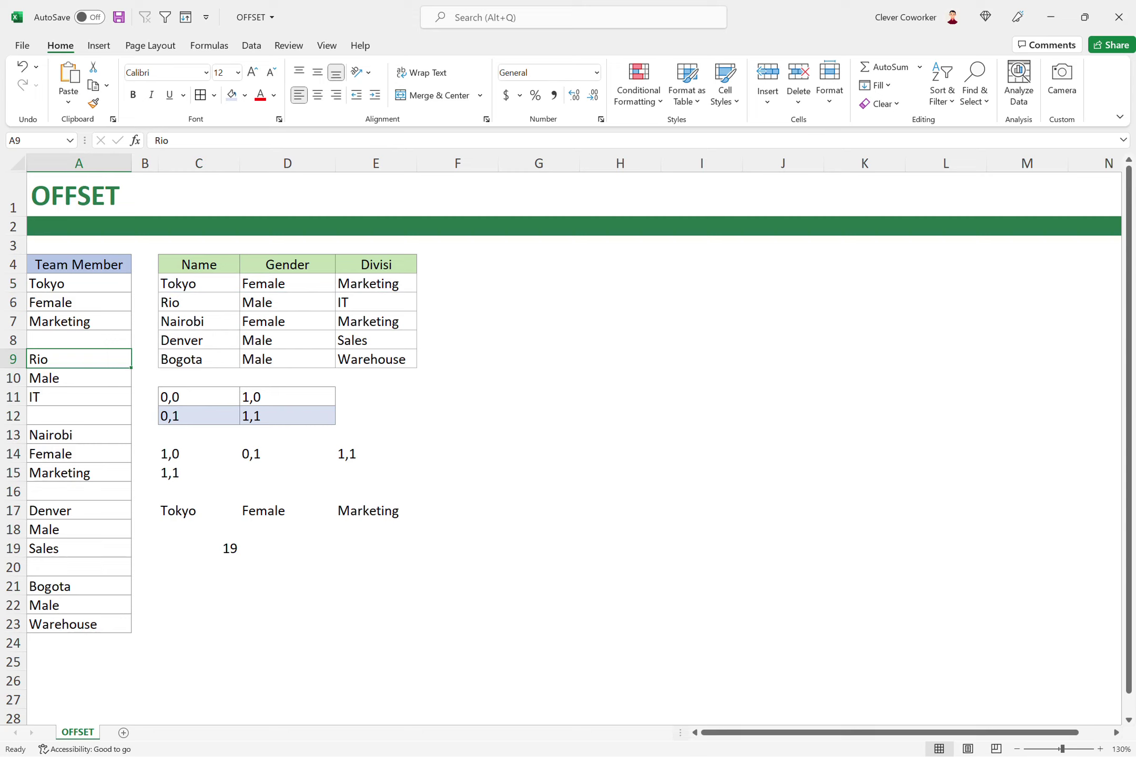
{"action": "left_click", "coordinate": [79, 283]}
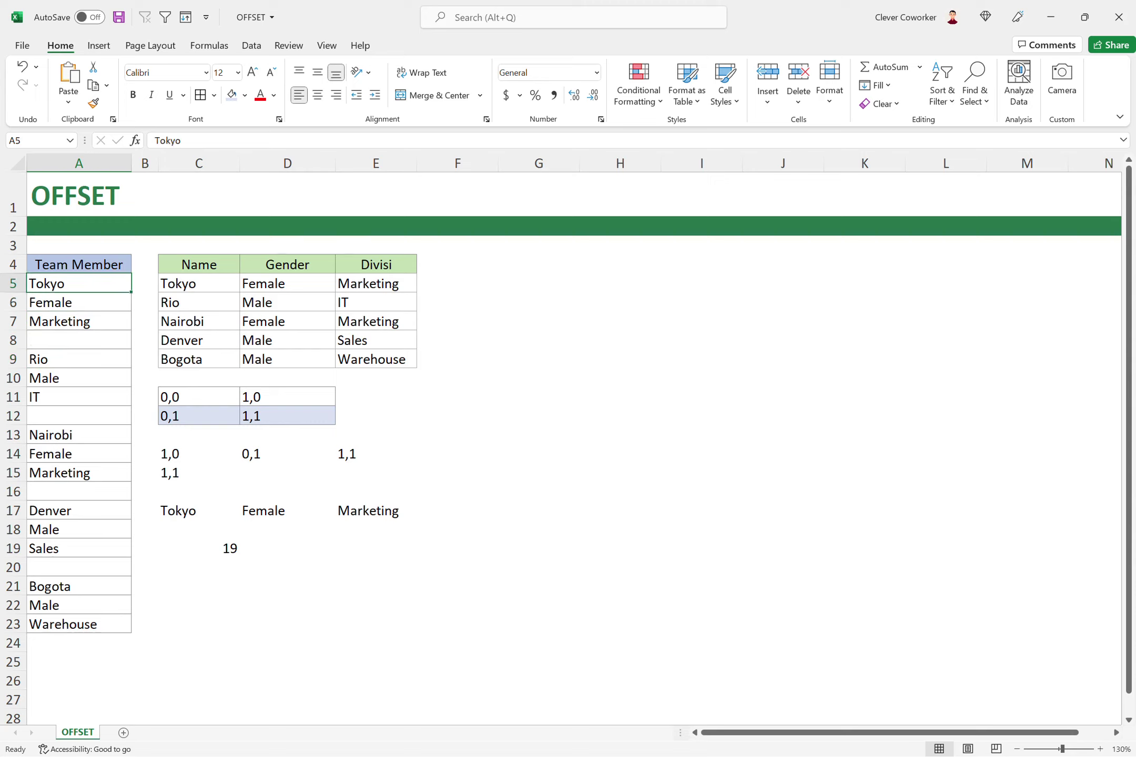
Count the row steps from A5 through A9 to the third team member's name in A13.
{"action": "left_click", "coordinate": [79, 434]}
{"action": "left_click", "coordinate": [79, 416]}
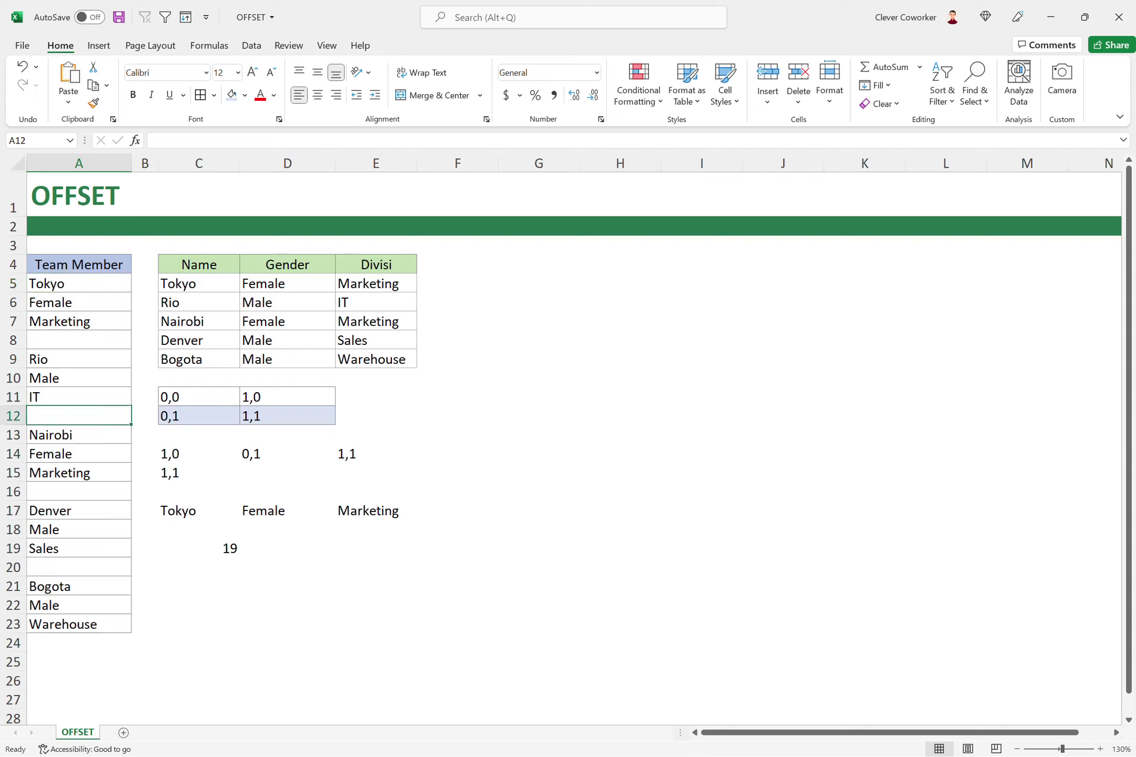
{"action": "left_click", "coordinate": [79, 302]}
{"action": "left_click", "coordinate": [79, 321]}
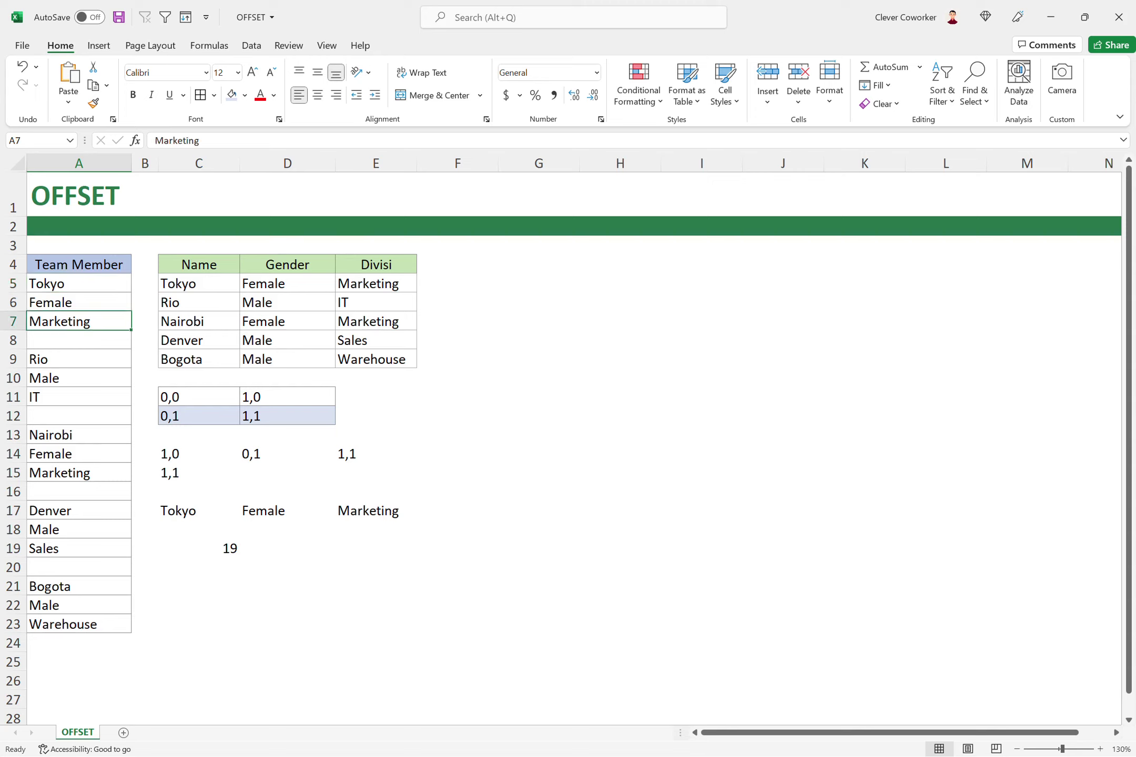
{"action": "left_click", "coordinate": [79, 340]}
{"action": "left_click", "coordinate": [79, 359]}
{"action": "key", "text": "Down"}
{"action": "key", "text": "Down"}
{"action": "key", "text": "Down"}
{"action": "key", "text": "Down"}
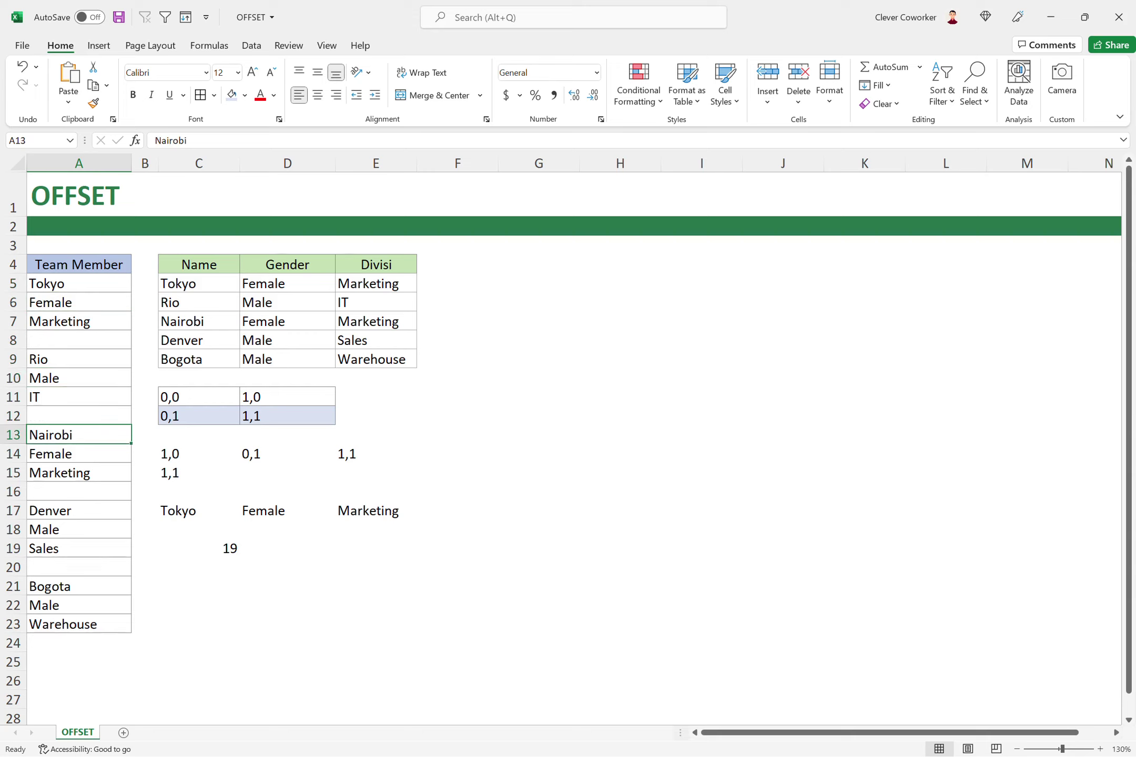
{"action": "left_click", "coordinate": [78, 283]}
{"action": "left_click", "coordinate": [79, 359]}
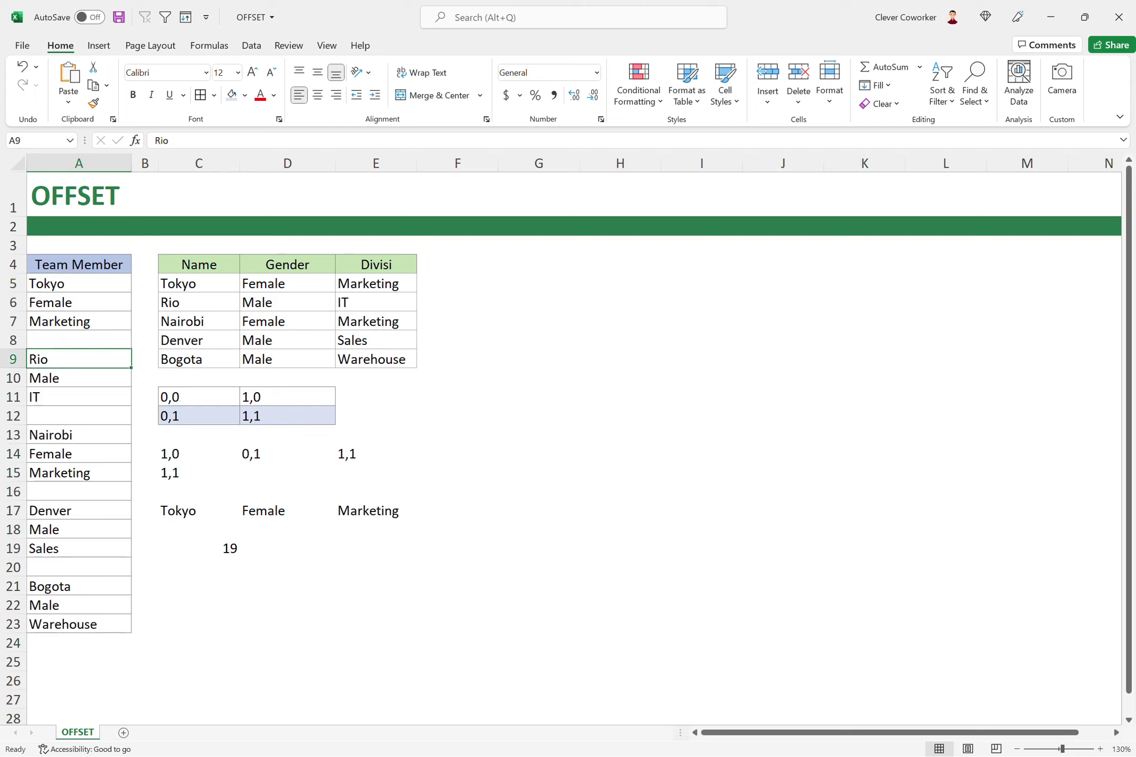
{"action": "left_click", "coordinate": [79, 435]}
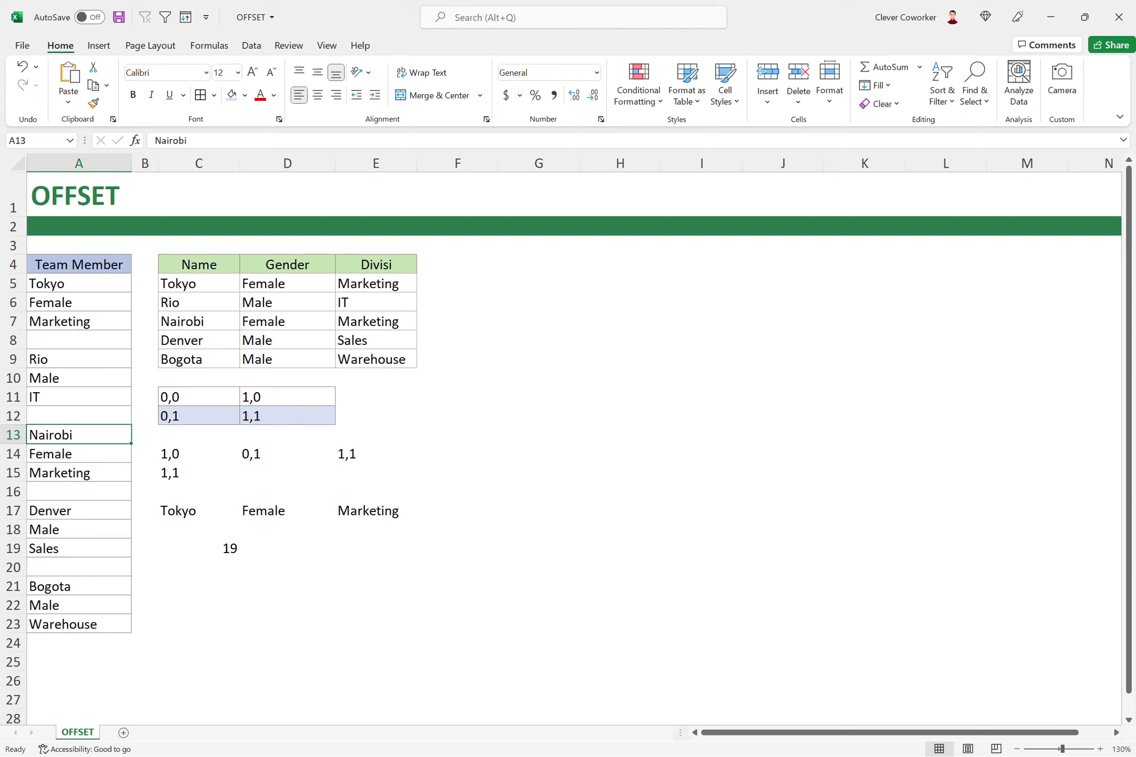
Set the rows argument of the C17 formula to 4, making it =TRANSPOSE(OFFSET(A5,4,0,3)).
{"action": "left_click", "coordinate": [199, 283]}
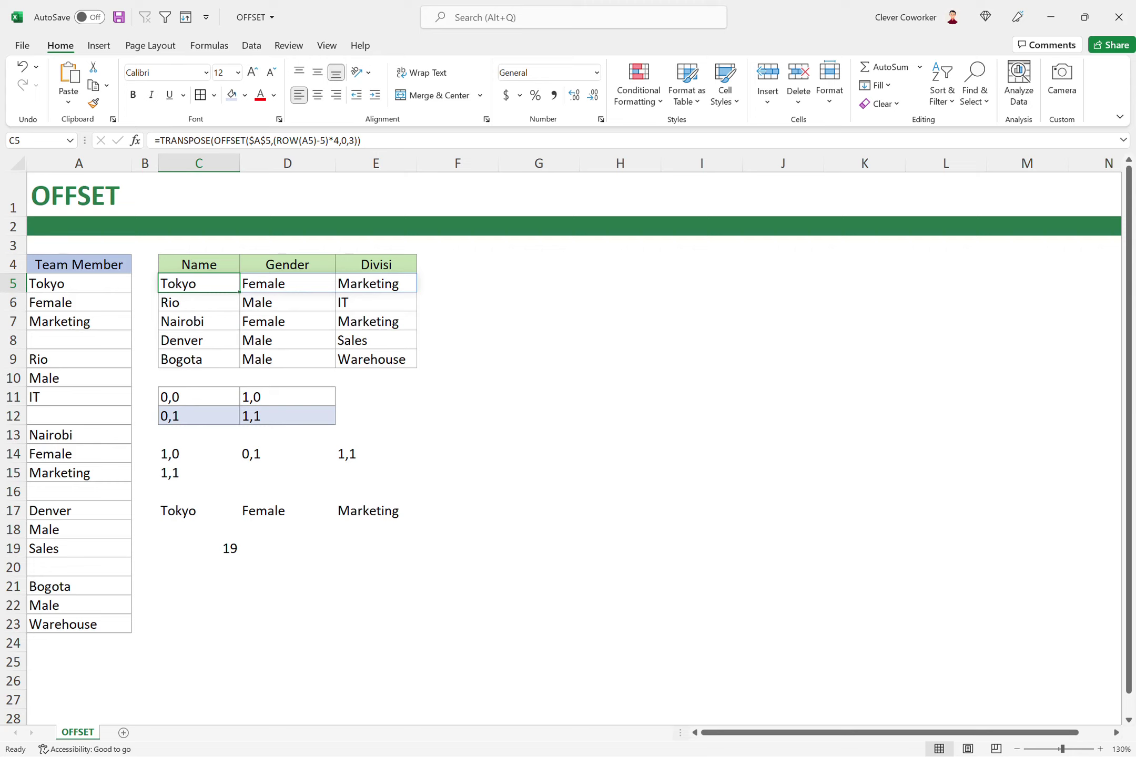
{"action": "left_click", "coordinate": [199, 530]}
{"action": "left_click_drag", "start_coordinate": [198, 511], "coordinate": [376, 510]}
{"action": "left_click", "coordinate": [199, 511]}
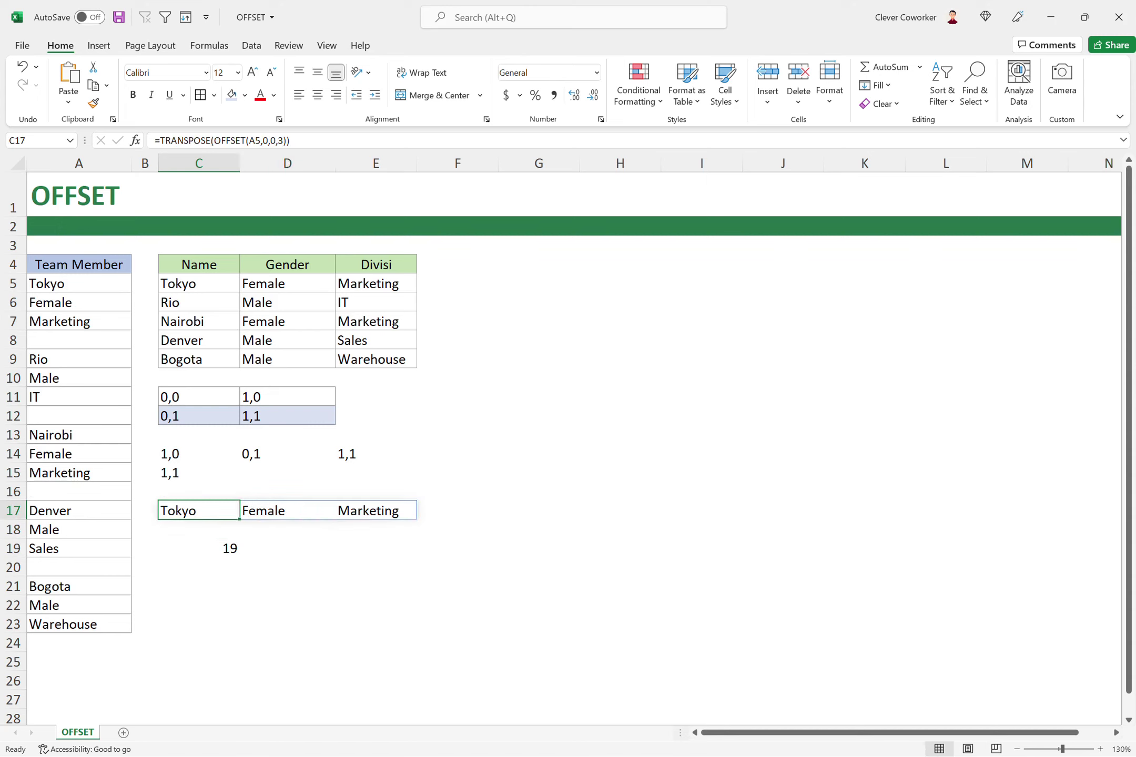
{"action": "left_click", "coordinate": [267, 140]}
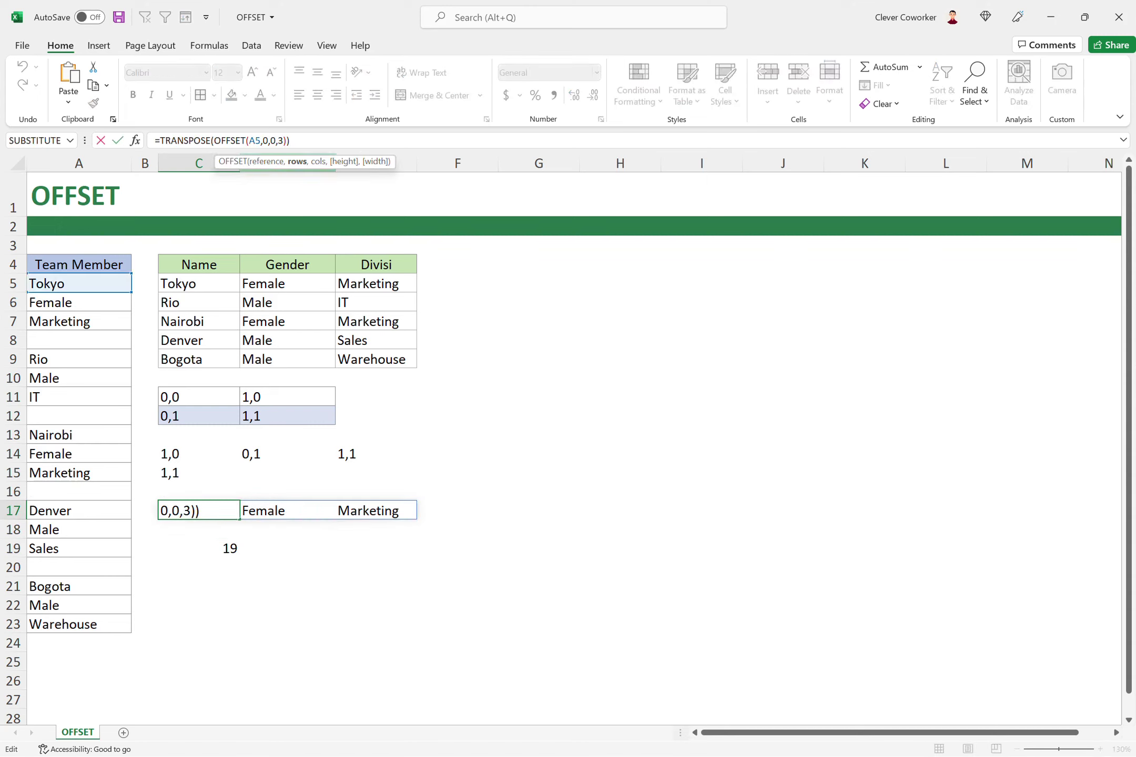
{"action": "key", "text": "BackSpace"}
{"action": "type", "text": "4"}
{"action": "key", "text": "Return"}
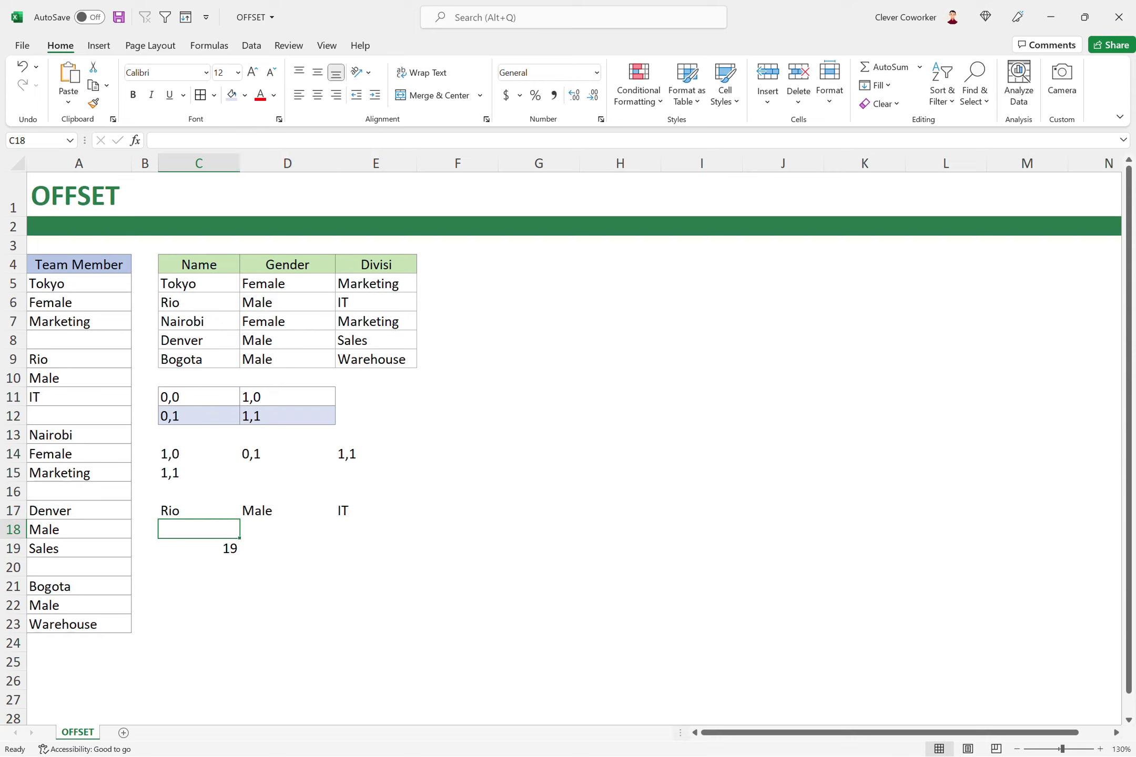
Set the rows argument of the C17 formula to 8, making it =TRANSPOSE(OFFSET(A5,8,0,3)).
{"action": "key", "text": "Up"}
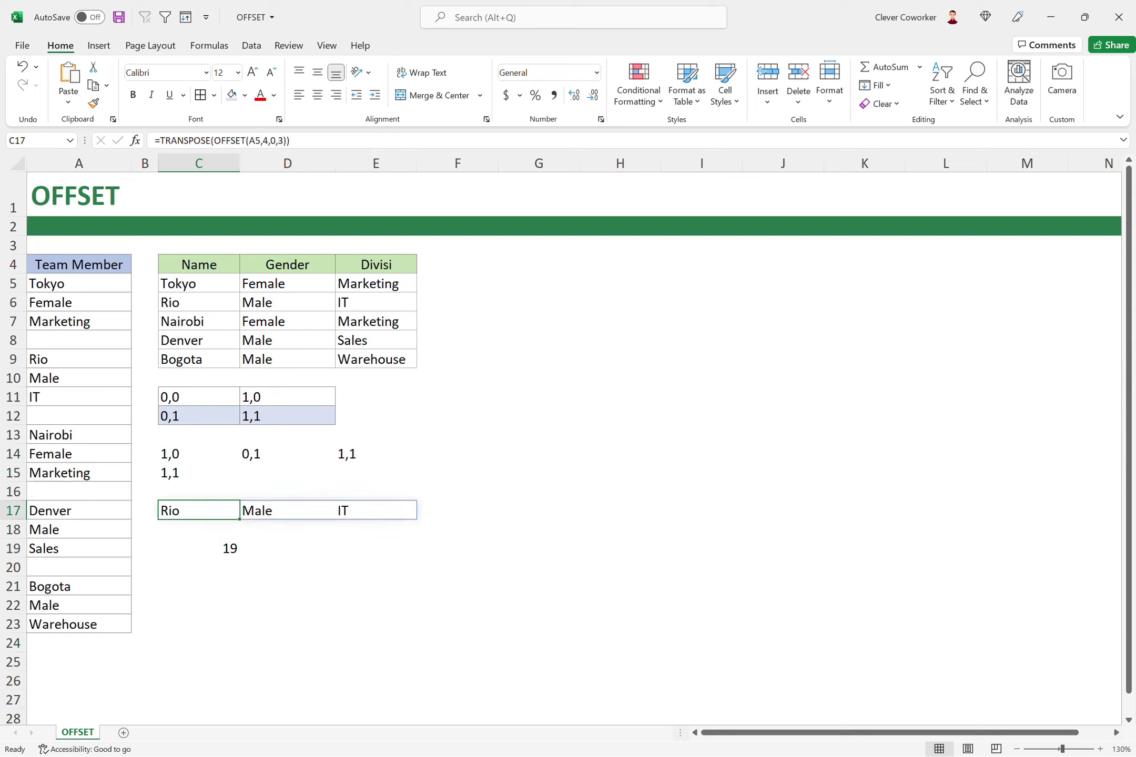
{"action": "key", "text": "F2"}
{"action": "key", "text": "BackSpace"}
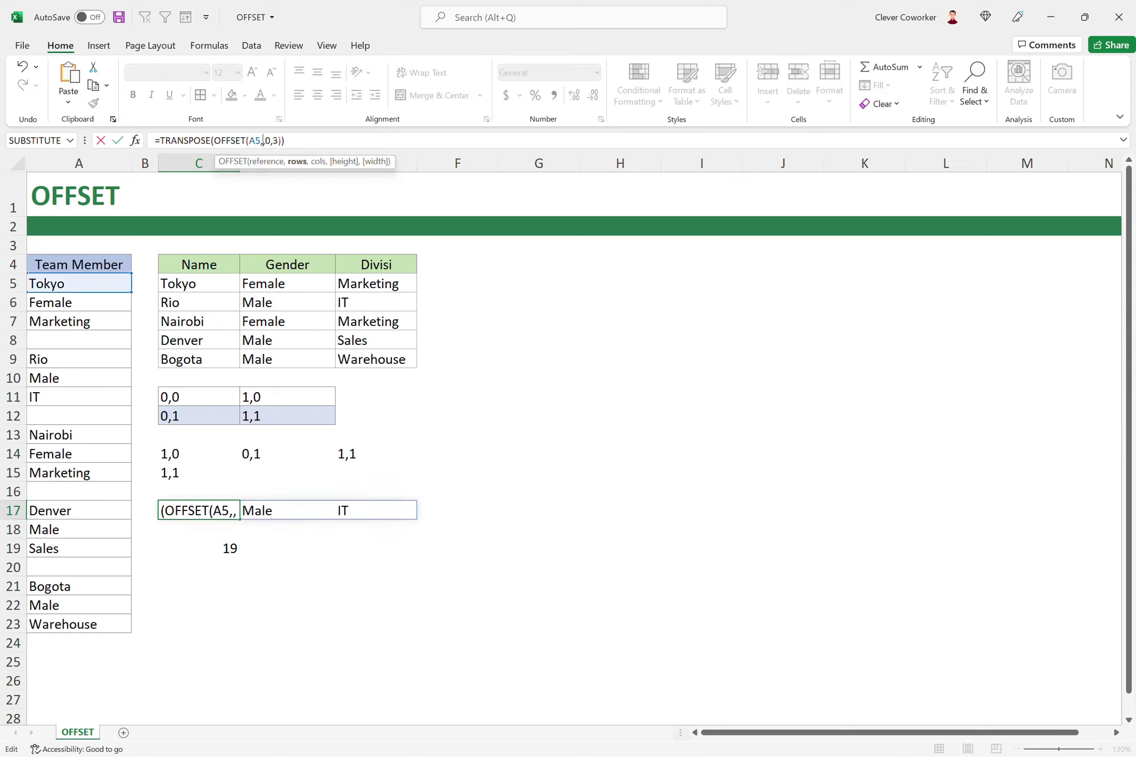
{"action": "type", "text": "8"}
{"action": "key", "text": "Return"}
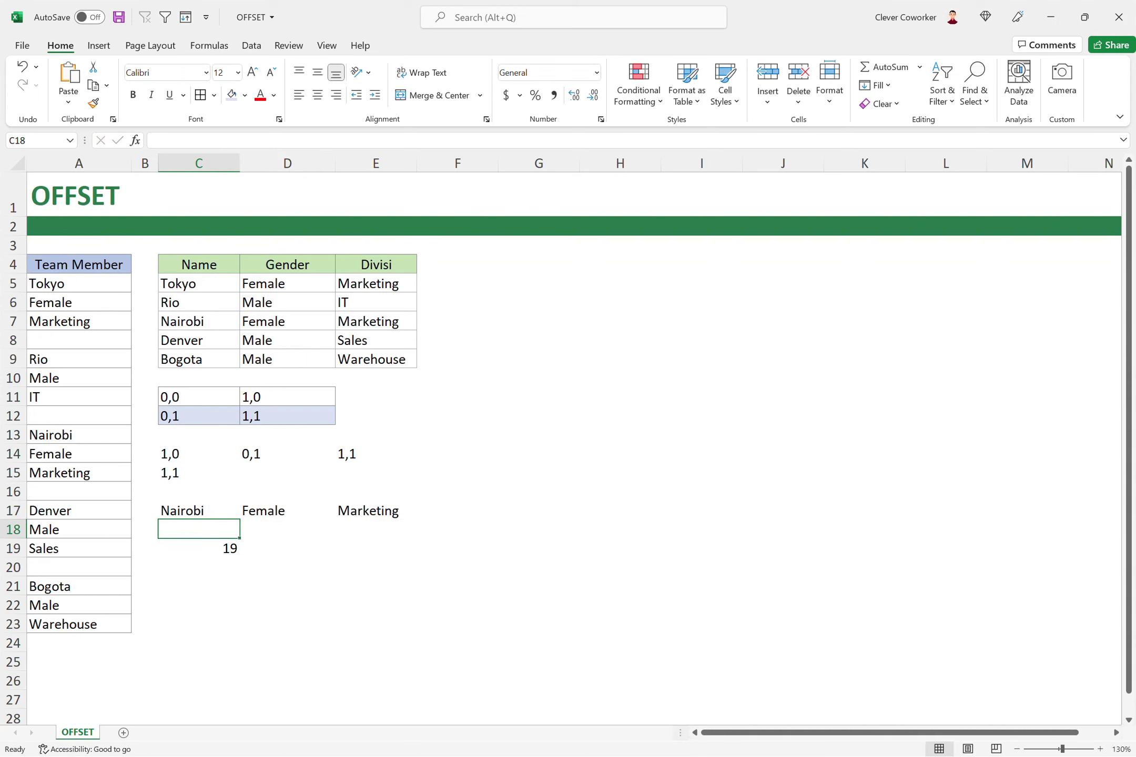
{"action": "key", "text": "Up"}
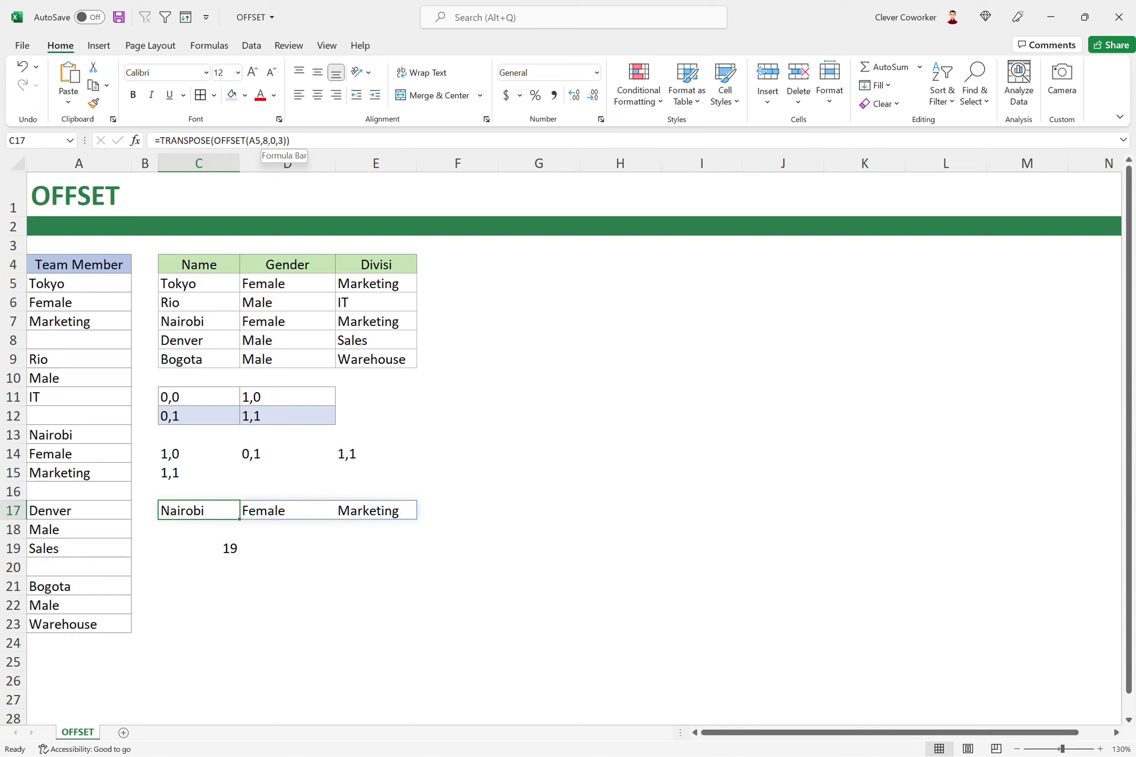
Compare how the ROW reference inside the OFFSET rows argument differs between the table formulas in C5, C6 and C7.
{"action": "left_click", "coordinate": [204, 285]}
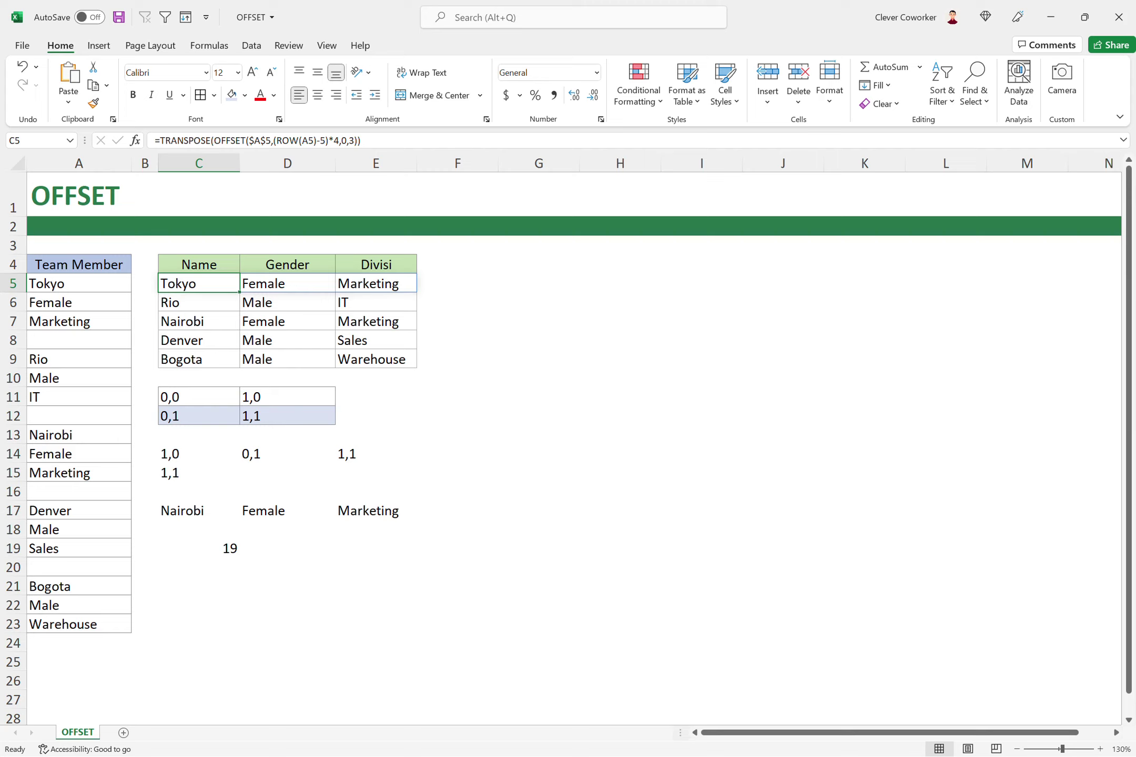
{"action": "left_click", "coordinate": [199, 302]}
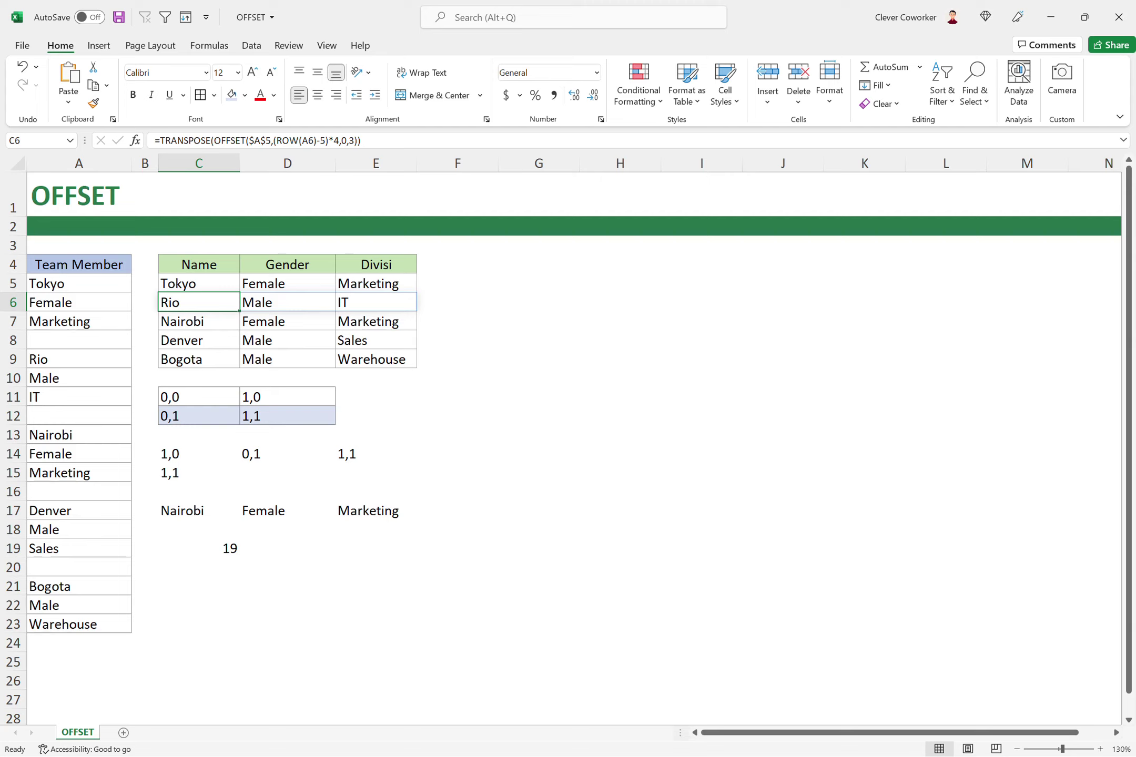
{"action": "key", "text": "Up"}
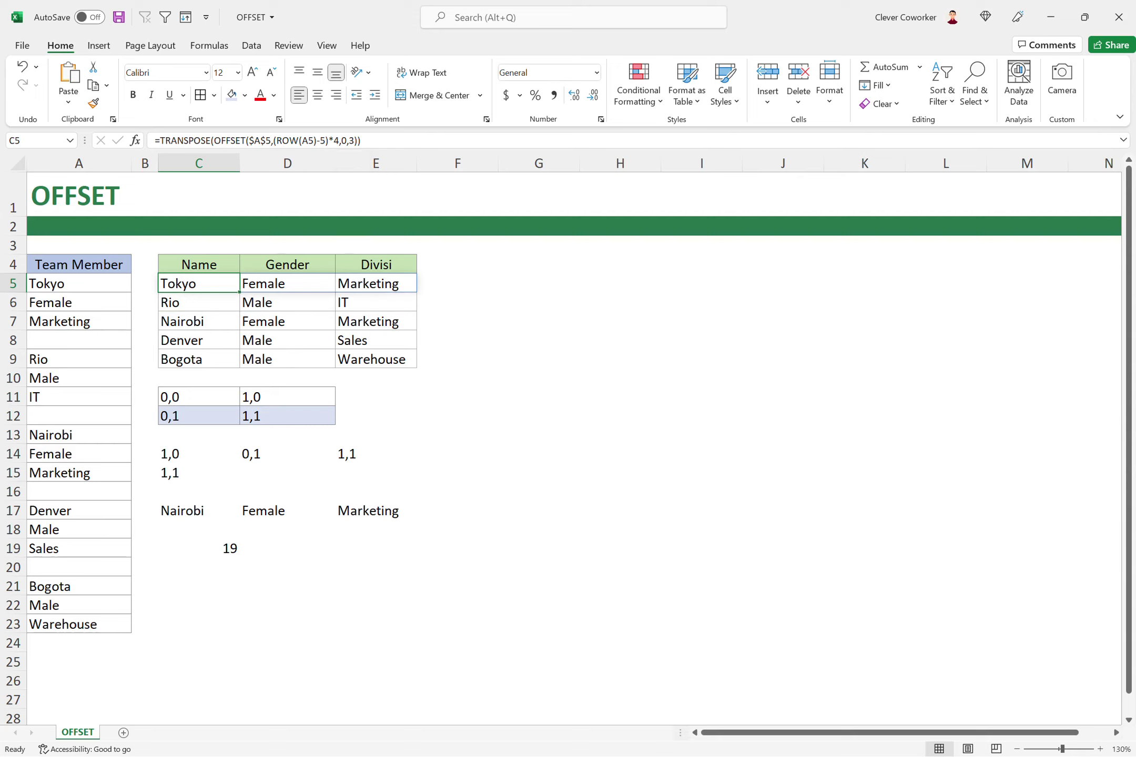
{"action": "key", "text": "Down"}
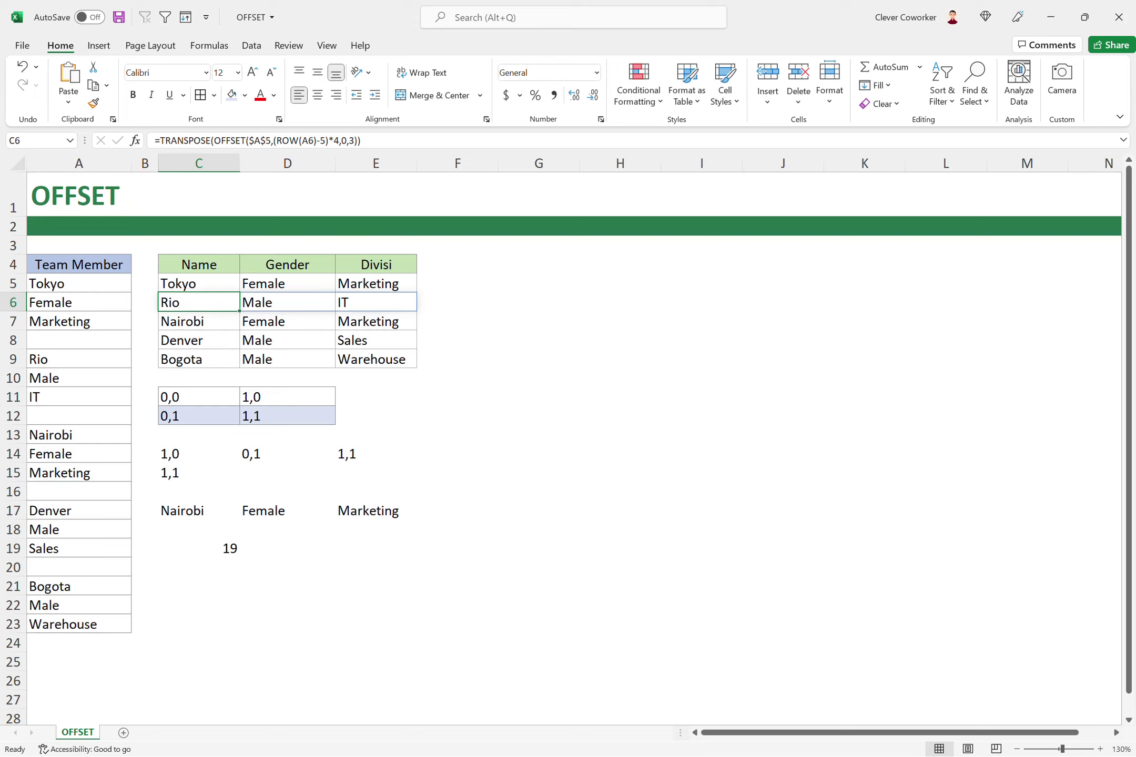
{"action": "left_click", "coordinate": [199, 321]}
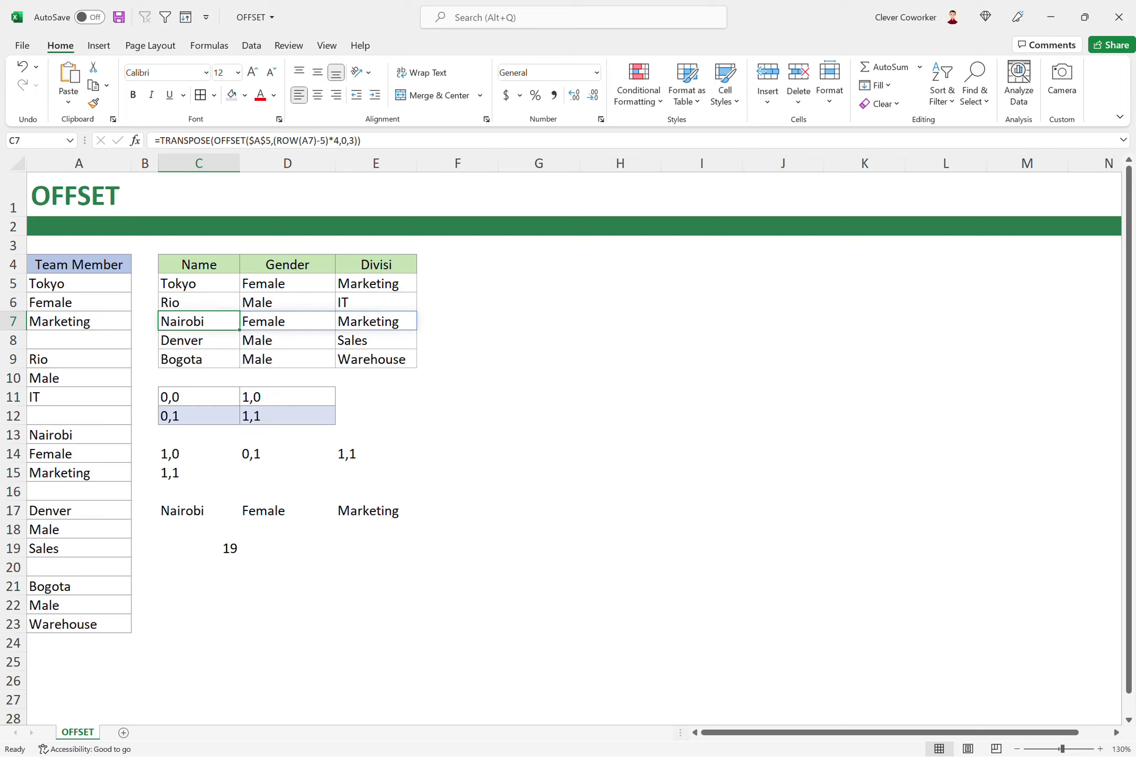
{"action": "left_click", "coordinate": [198, 284]}
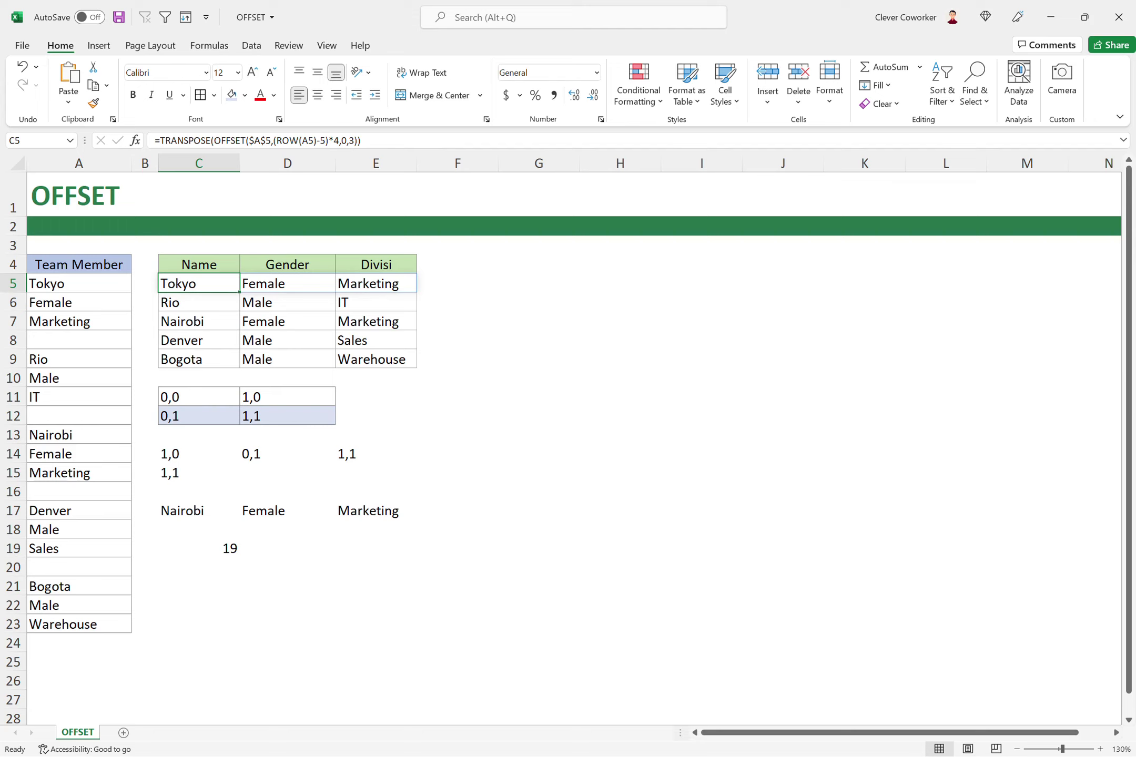
Compare the OFFSET starting cell A5 and the C6 table formula with the second team member's source block A9:A11.
{"action": "left_click", "coordinate": [79, 284]}
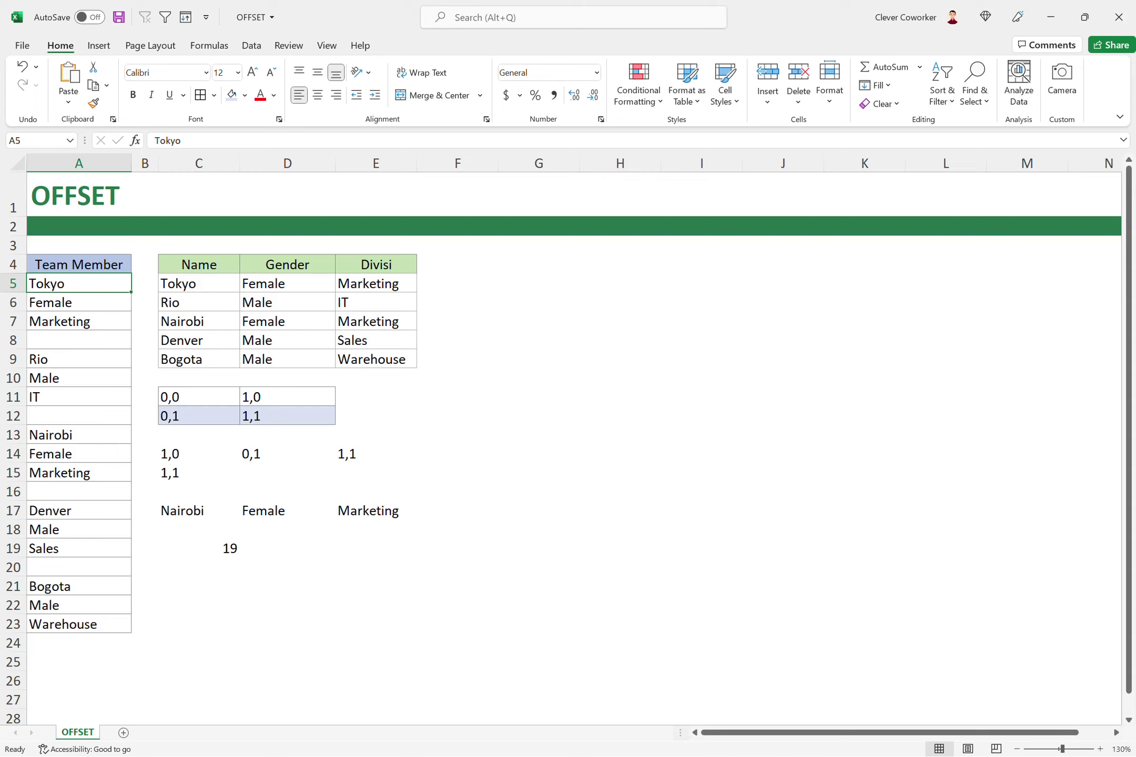
{"action": "left_click", "coordinate": [199, 303]}
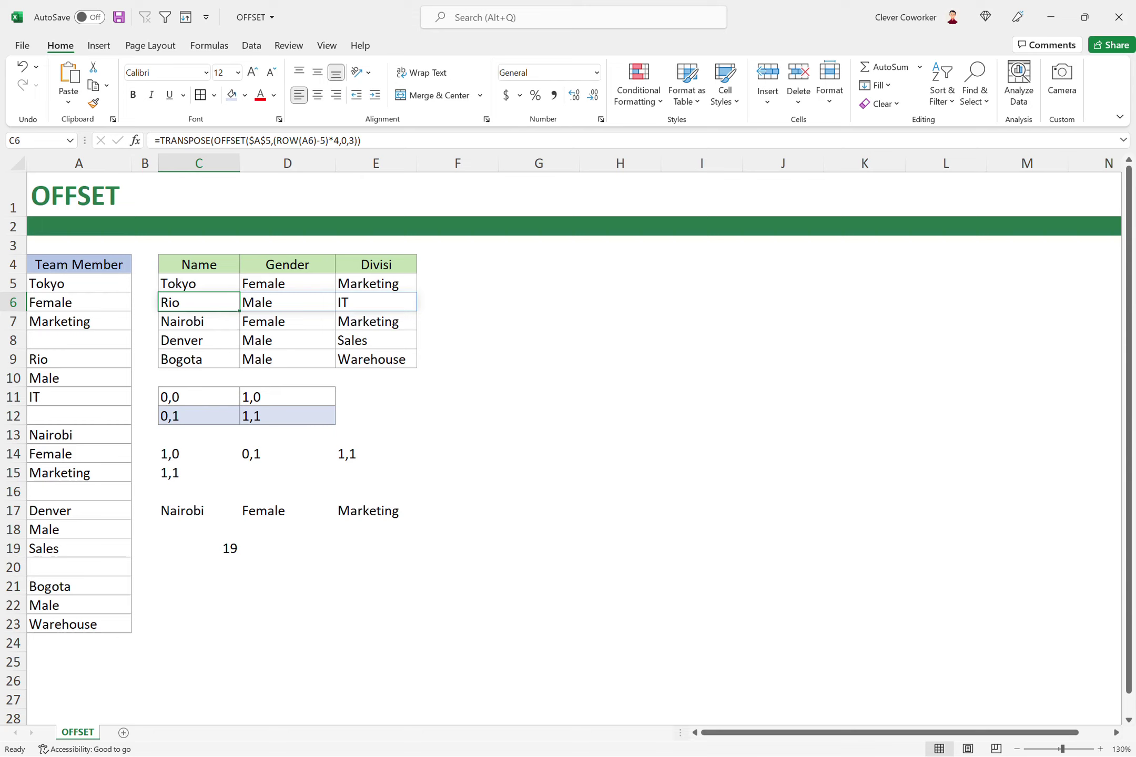
{"action": "left_click_drag", "start_coordinate": [79, 359], "coordinate": [79, 398]}
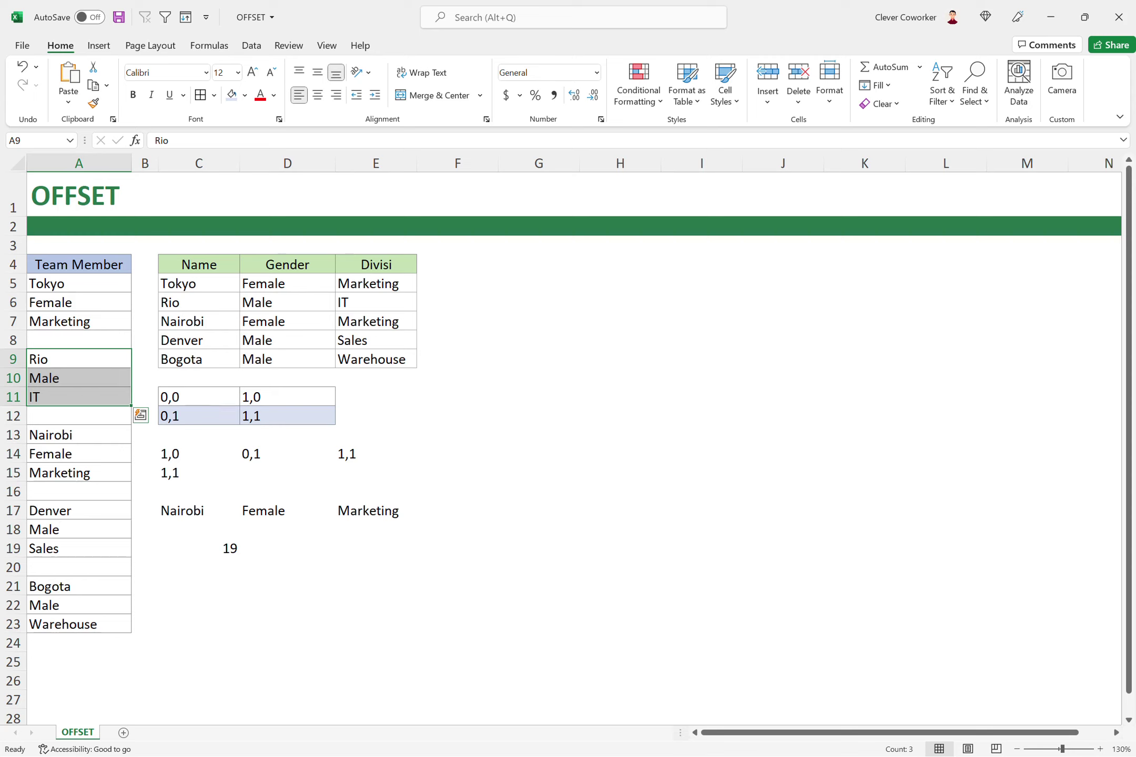
Evaluate the C5 TRANSPOSE(OFFSET) formula step by step through to its final result, then close the evaluation.
{"action": "left_click", "coordinate": [198, 284]}
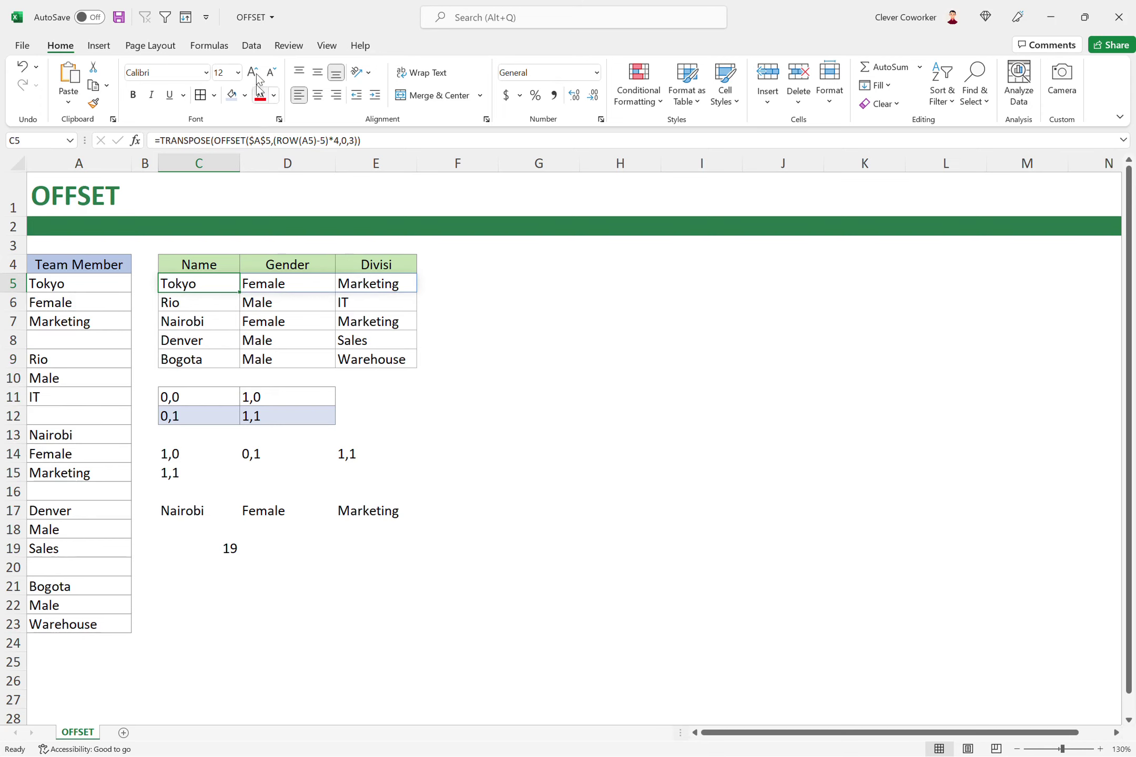
{"action": "left_click", "coordinate": [251, 45]}
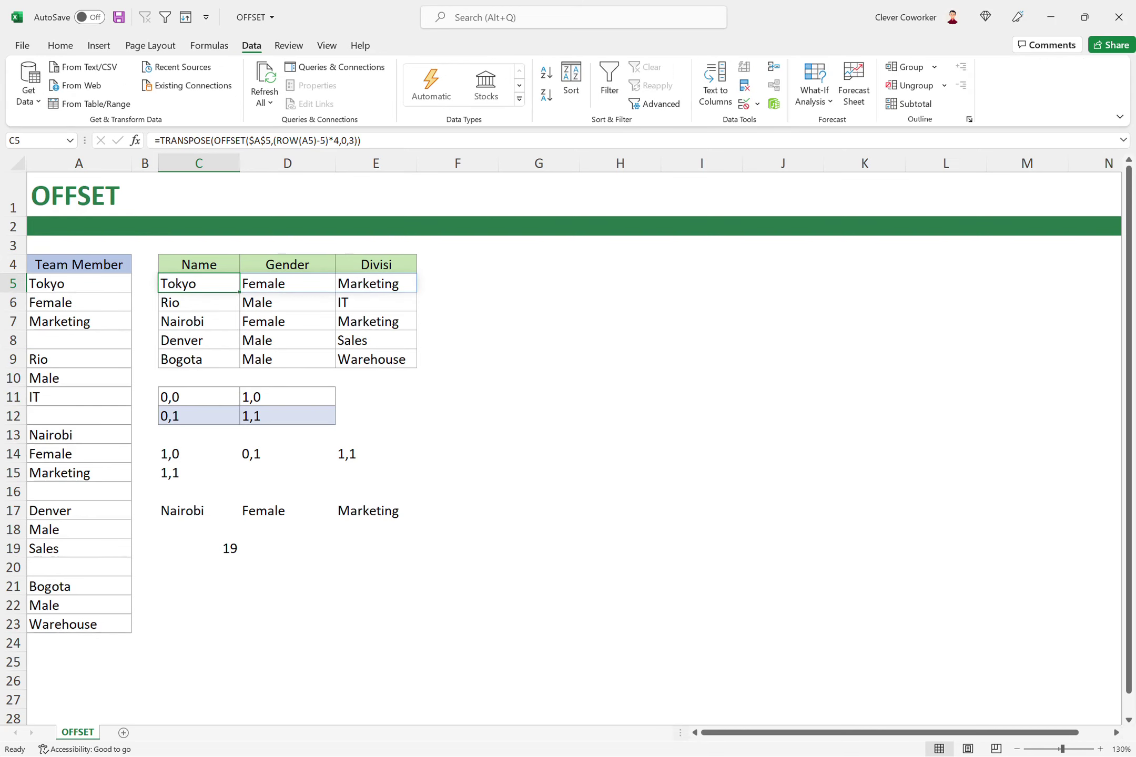
{"action": "left_click", "coordinate": [216, 45]}
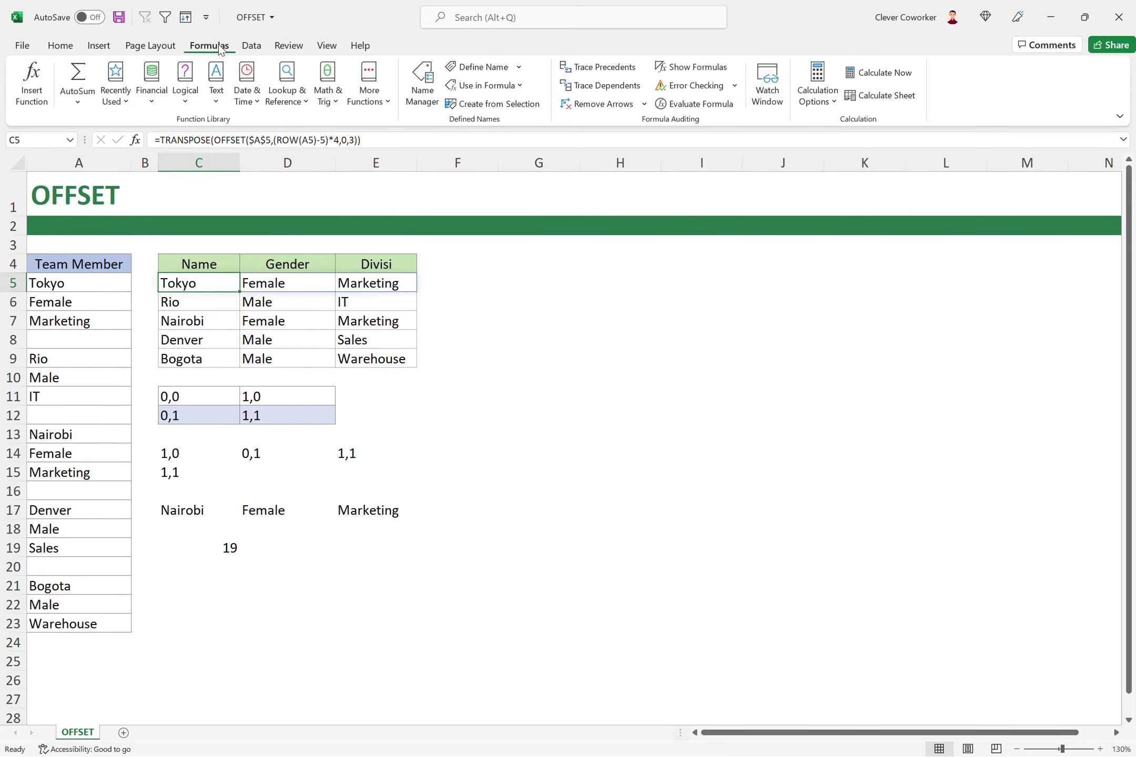
{"action": "left_click", "coordinate": [680, 105]}
{"action": "left_click_drag", "start_coordinate": [513, 274], "coordinate": [610, 272]}
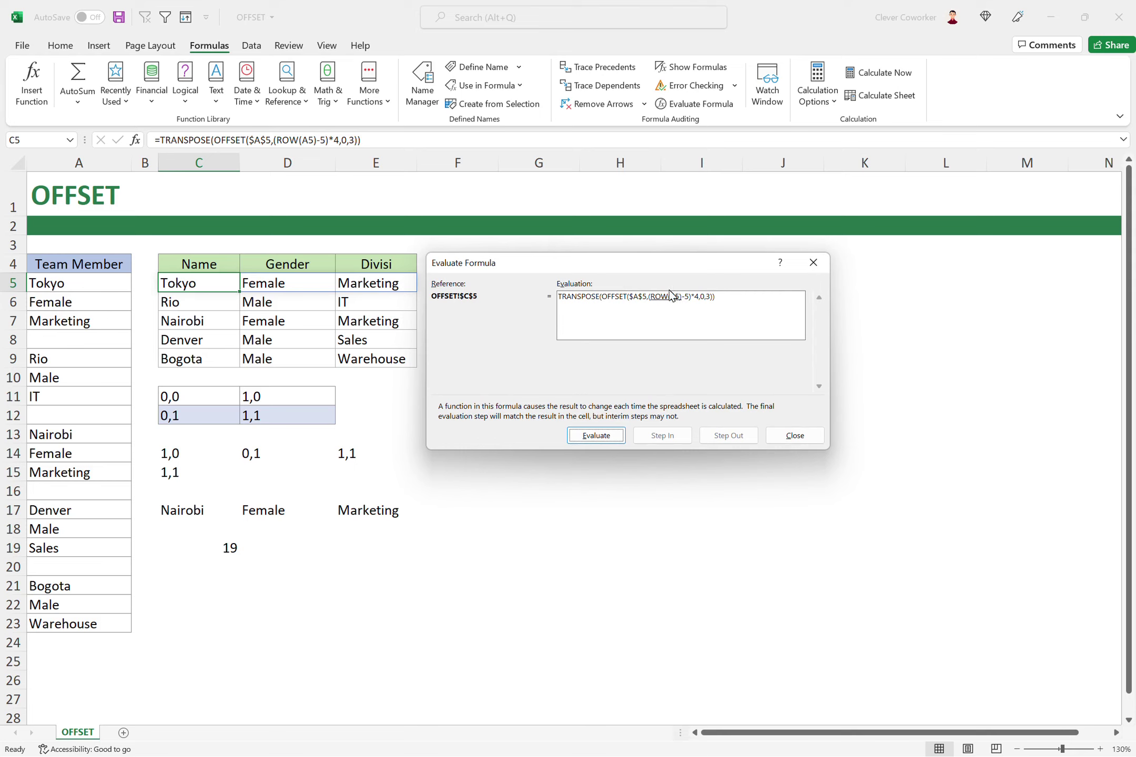
{"action": "left_click", "coordinate": [606, 438]}
{"action": "left_click", "coordinate": [610, 439]}
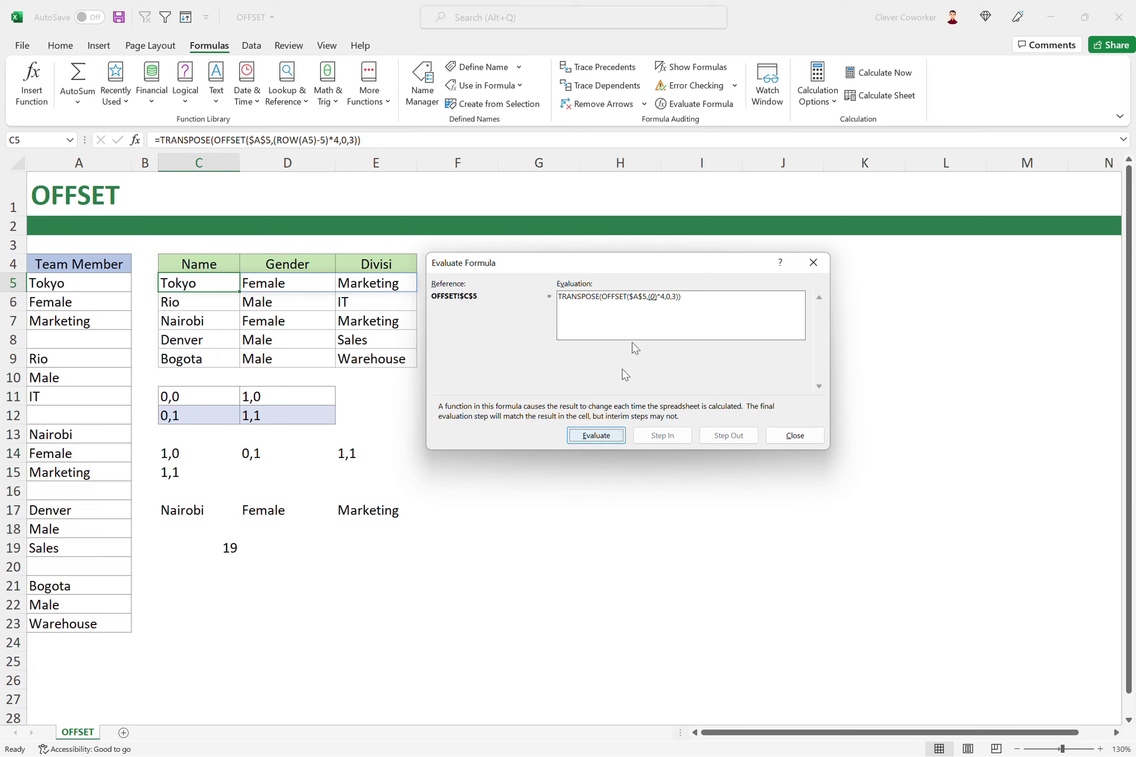
{"action": "left_click", "coordinate": [599, 437]}
{"action": "left_click", "coordinate": [596, 437]}
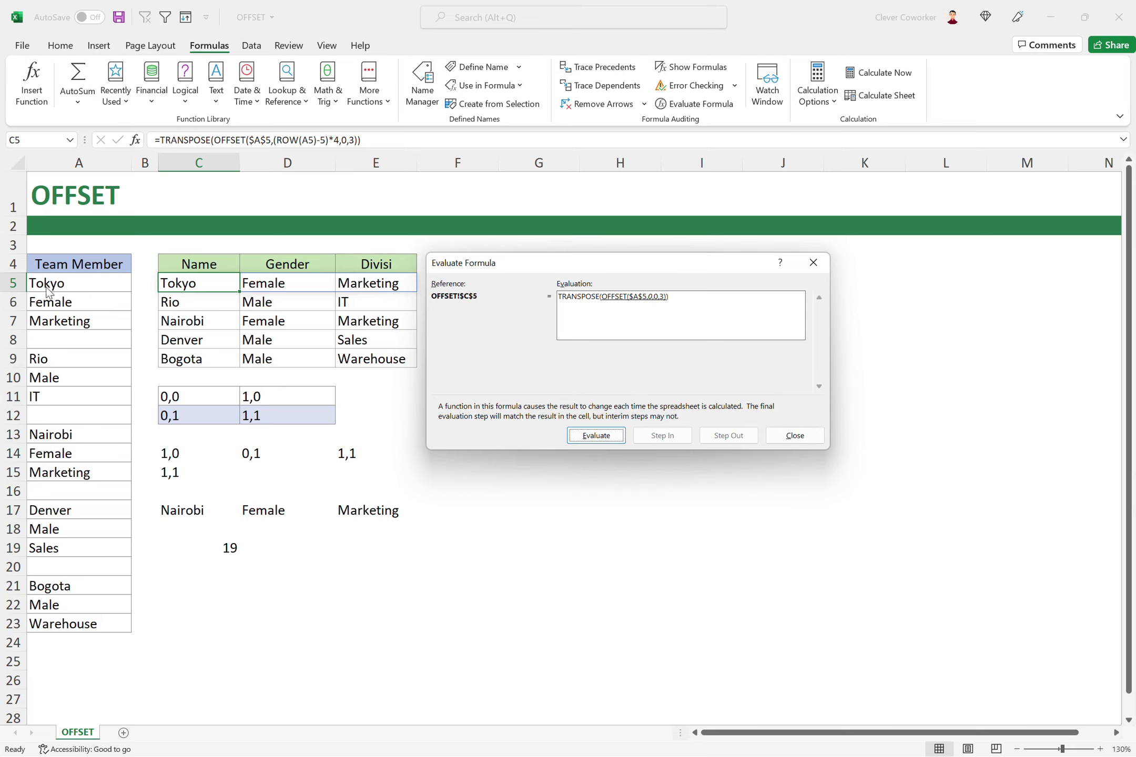
{"action": "left_click", "coordinate": [606, 436]}
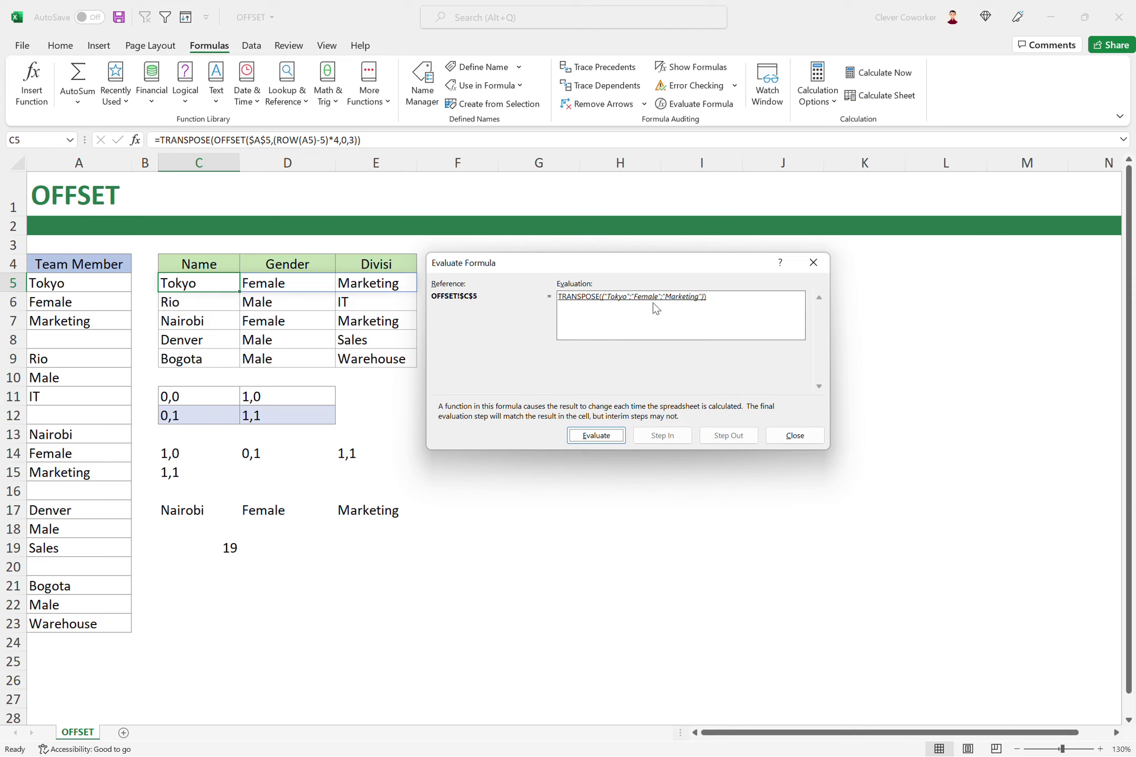
{"action": "left_click", "coordinate": [590, 436]}
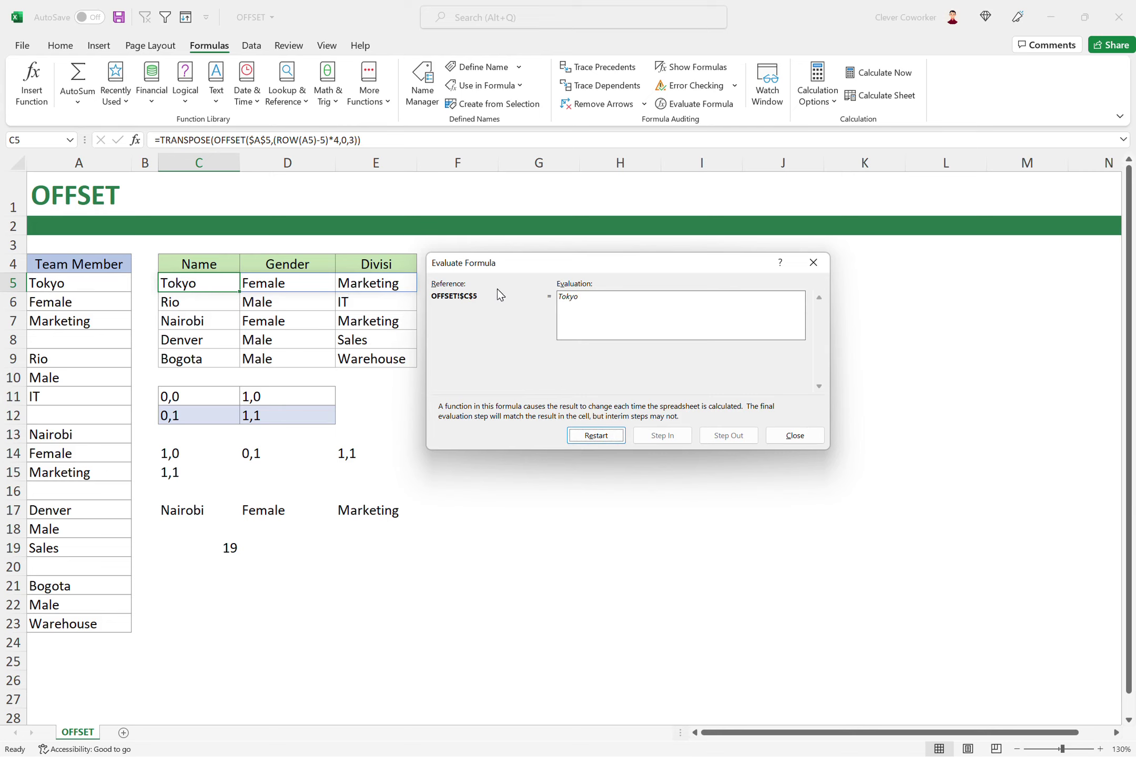
{"action": "left_click", "coordinate": [794, 443]}
Evaluate the C6 formula with its ROW(A6) row offset step by step to the end and close the evaluation.
{"action": "key", "text": "Down"}
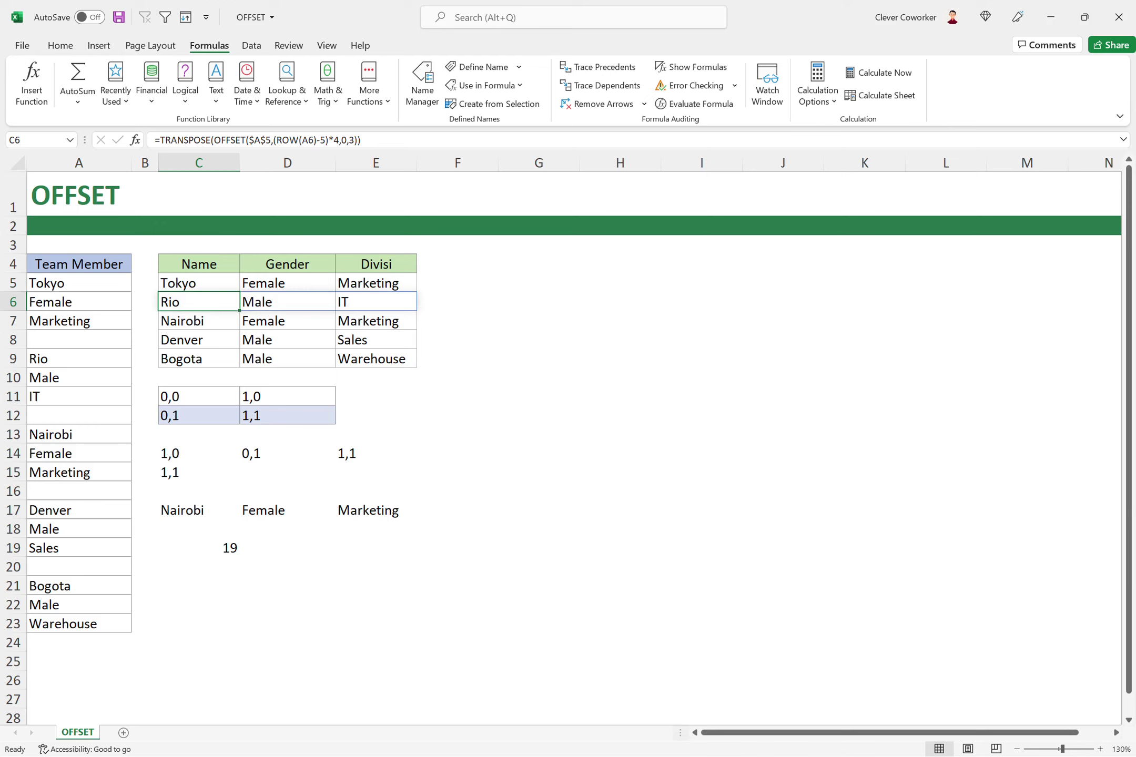
{"action": "left_click", "coordinate": [696, 103]}
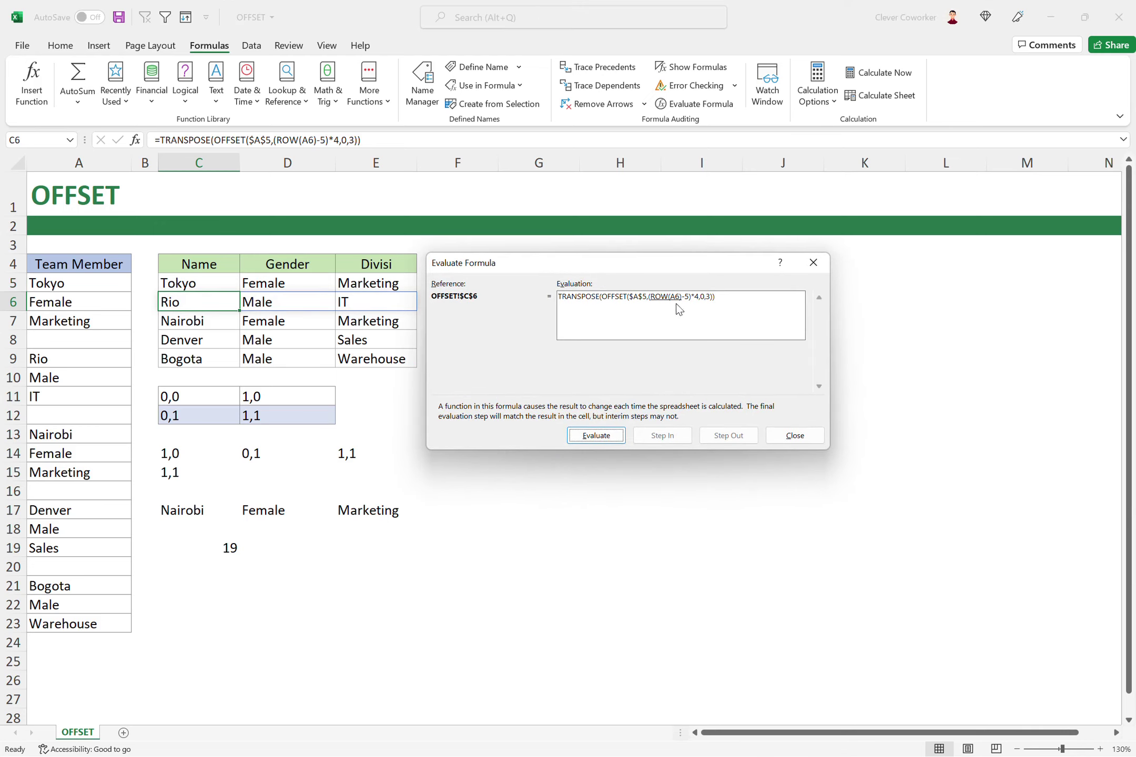
{"action": "left_click", "coordinate": [604, 438]}
{"action": "left_click", "coordinate": [610, 435]}
{"action": "left_click", "coordinate": [609, 436]}
{"action": "left_click", "coordinate": [609, 437]}
{"action": "left_click", "coordinate": [587, 436]}
{"action": "left_click", "coordinate": [595, 437]}
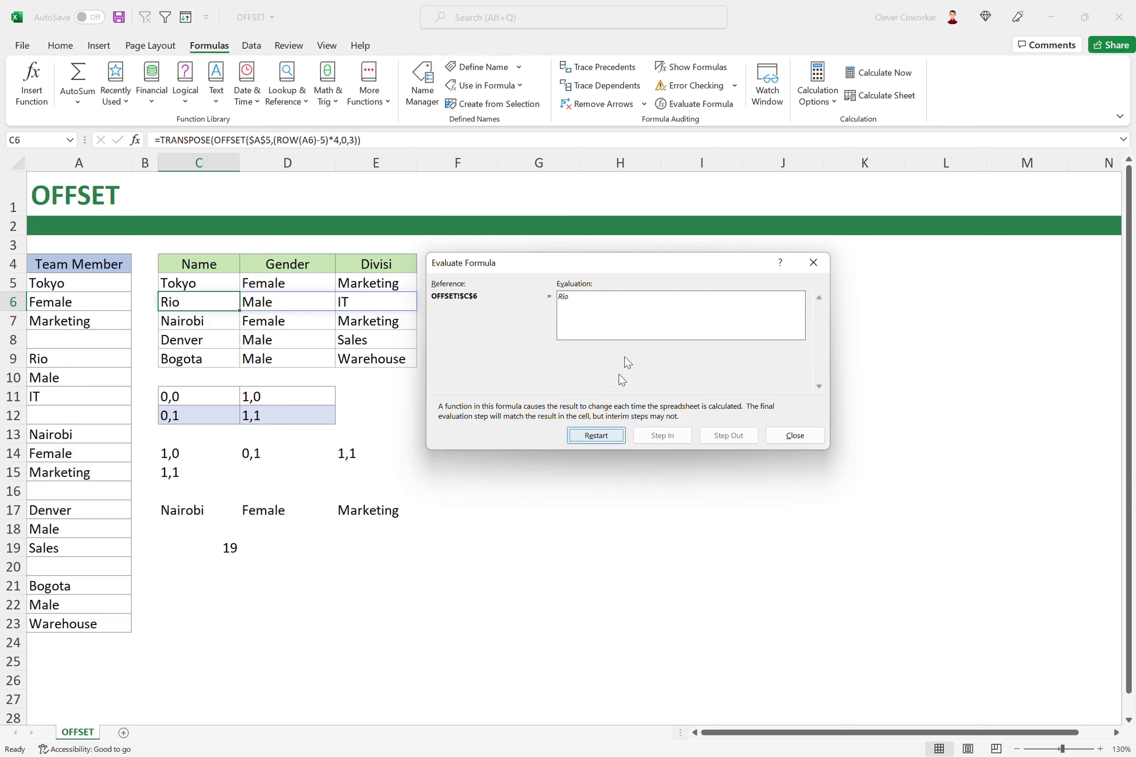
{"action": "left_click", "coordinate": [794, 436]}
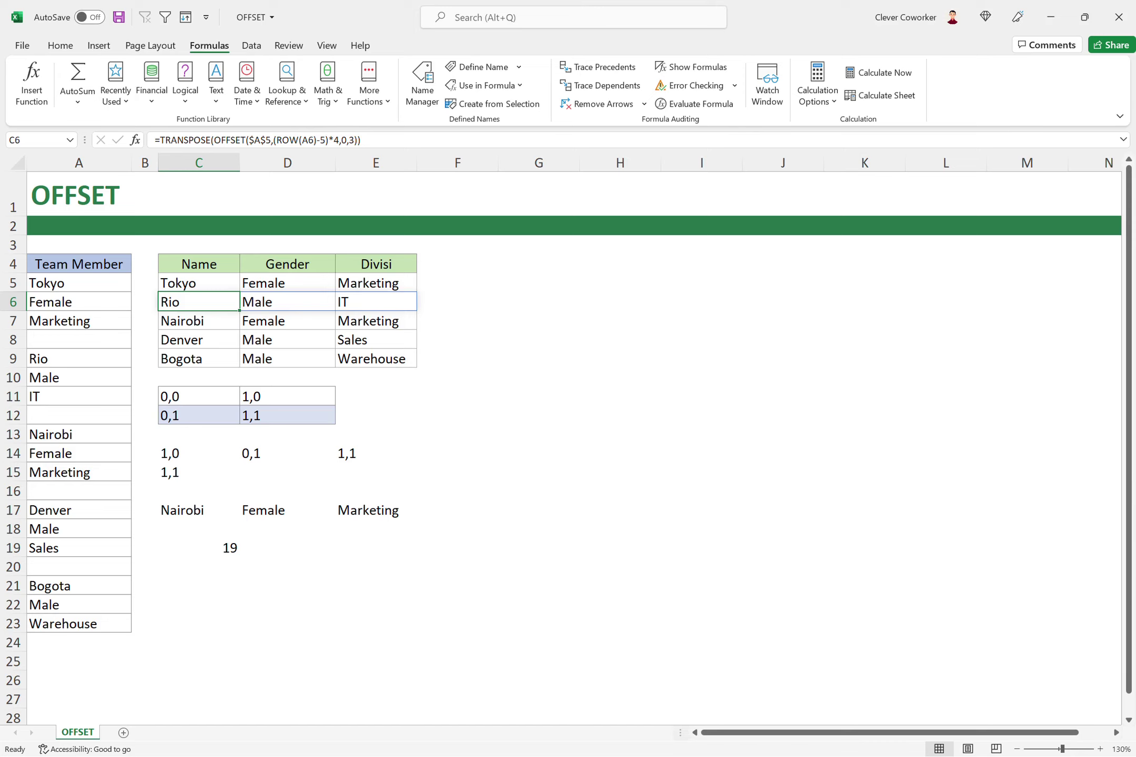
Compare the source block A5:A7 with its transposed row C5:E5, and review the whole rebuilt table C5:E9.
{"action": "left_click_drag", "start_coordinate": [78, 283], "coordinate": [79, 321]}
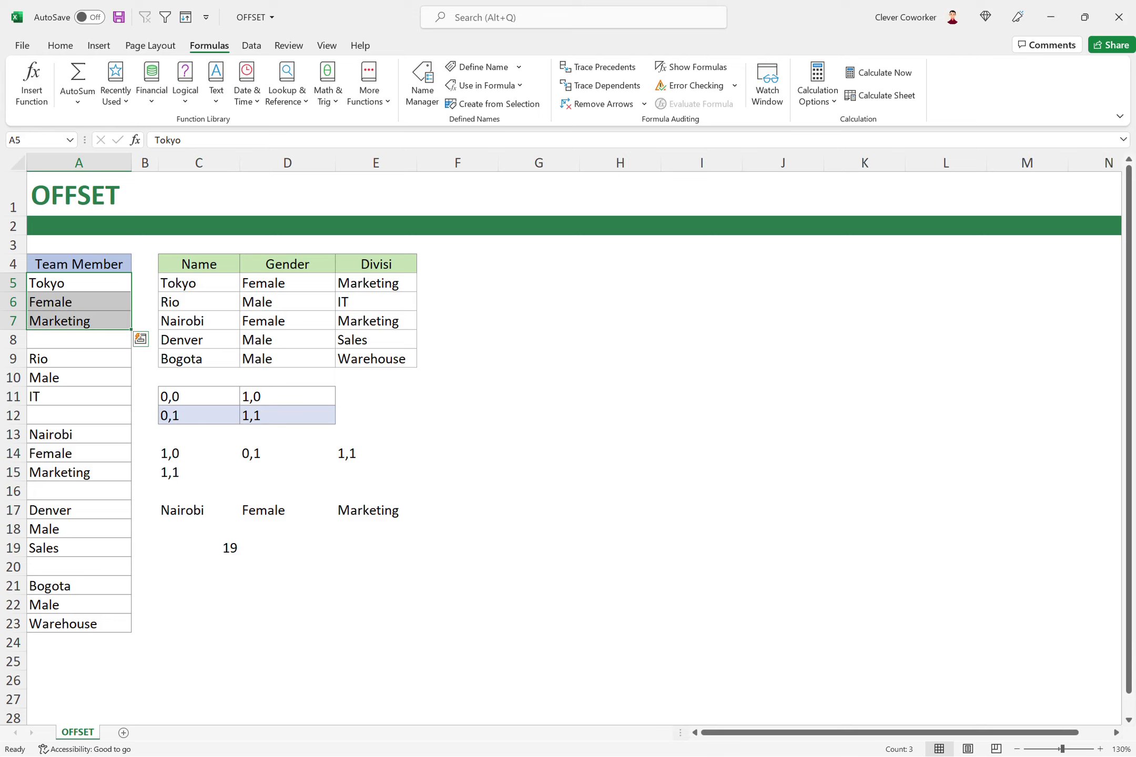
{"action": "left_click_drag", "start_coordinate": [198, 283], "coordinate": [377, 283]}
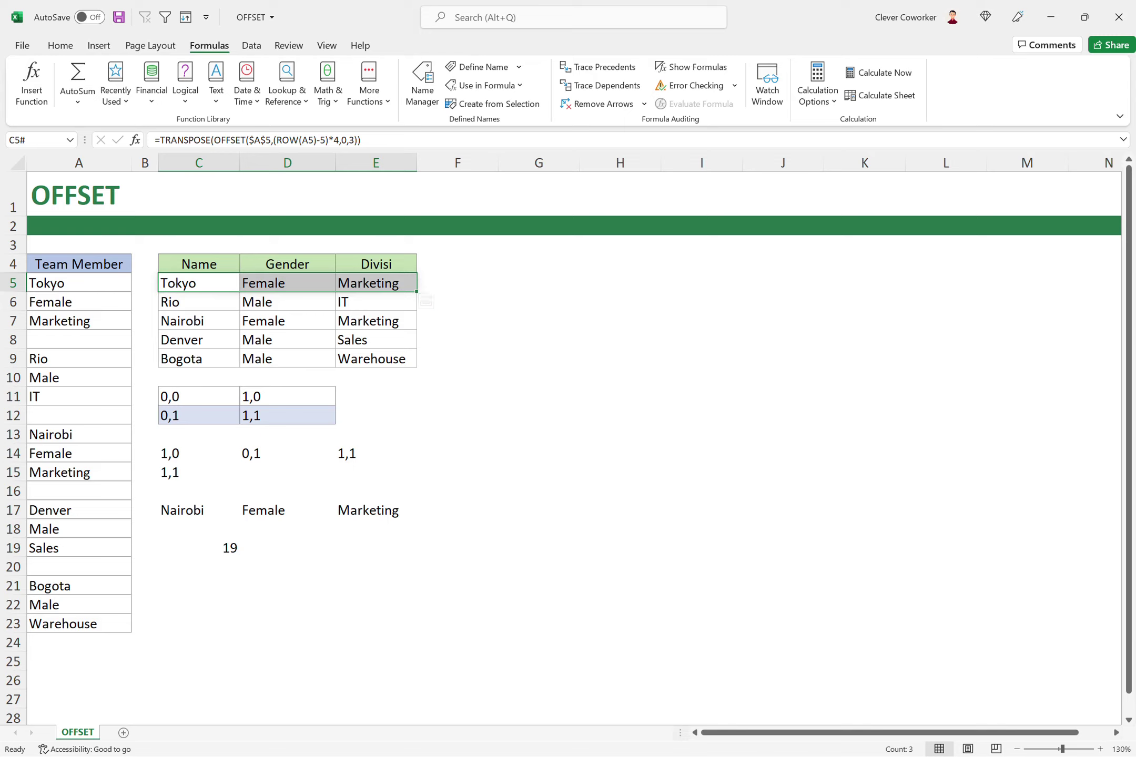
{"action": "left_click", "coordinate": [198, 283]}
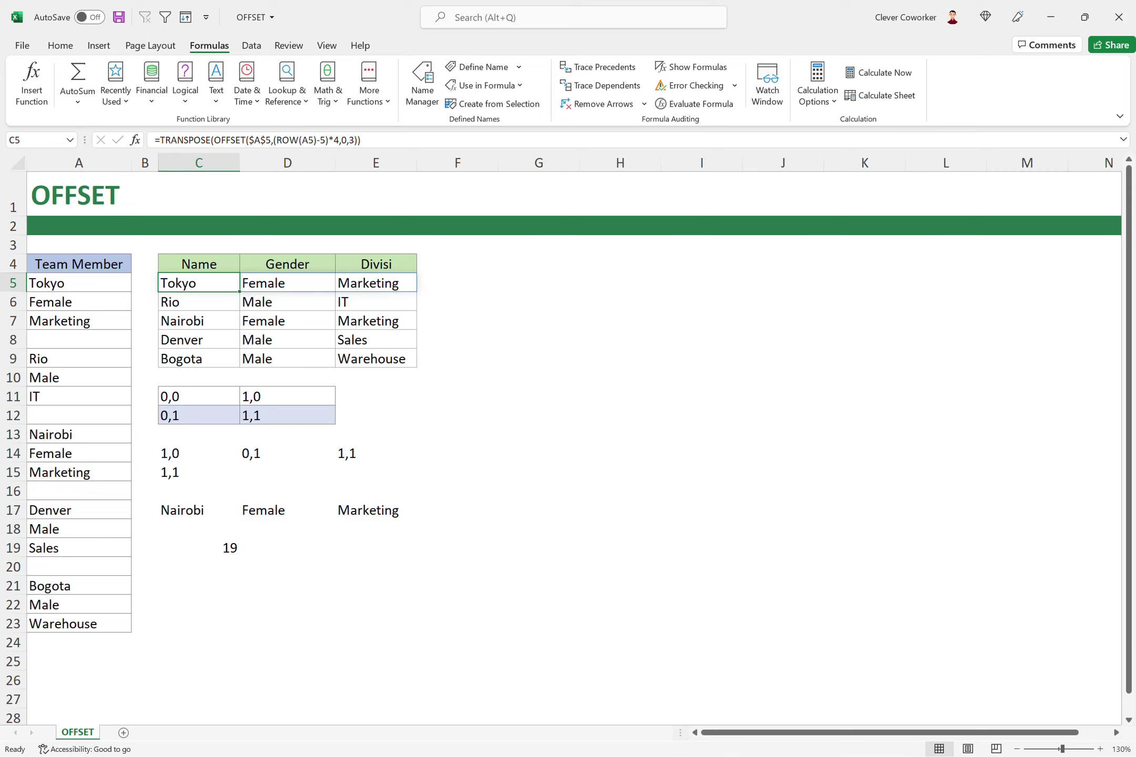
{"action": "left_click_drag", "start_coordinate": [198, 283], "coordinate": [376, 359]}
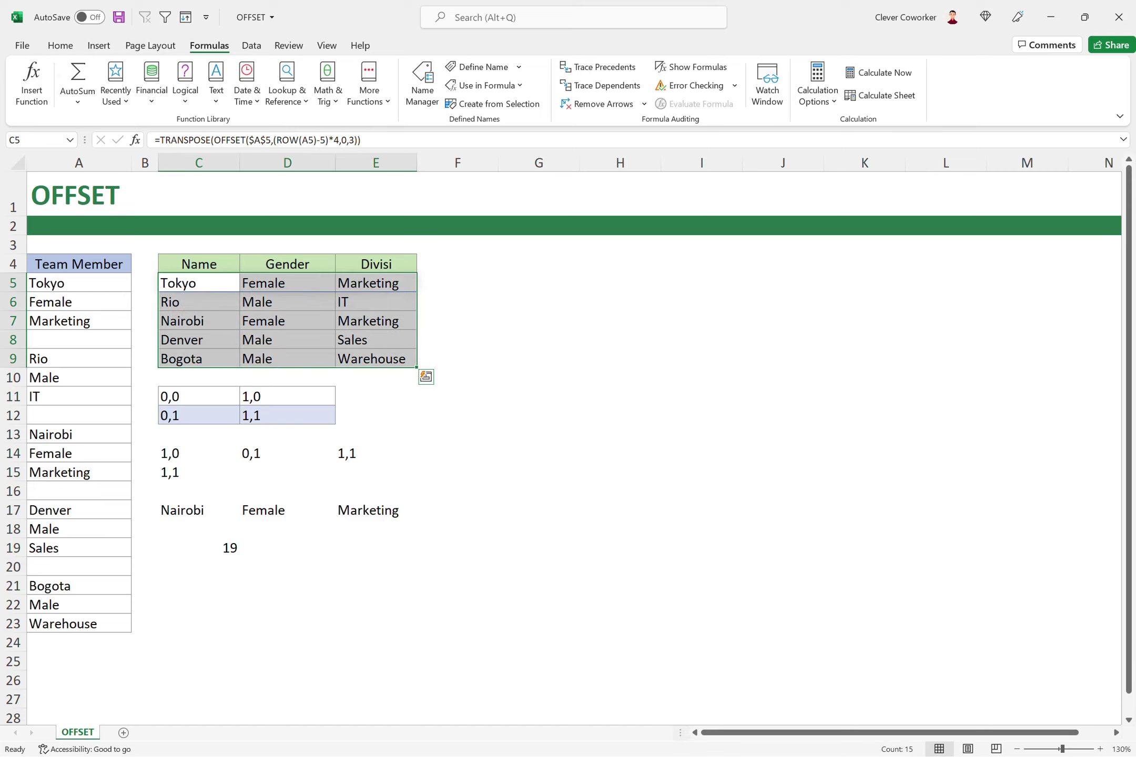
{"action": "left_click", "coordinate": [457, 283]}
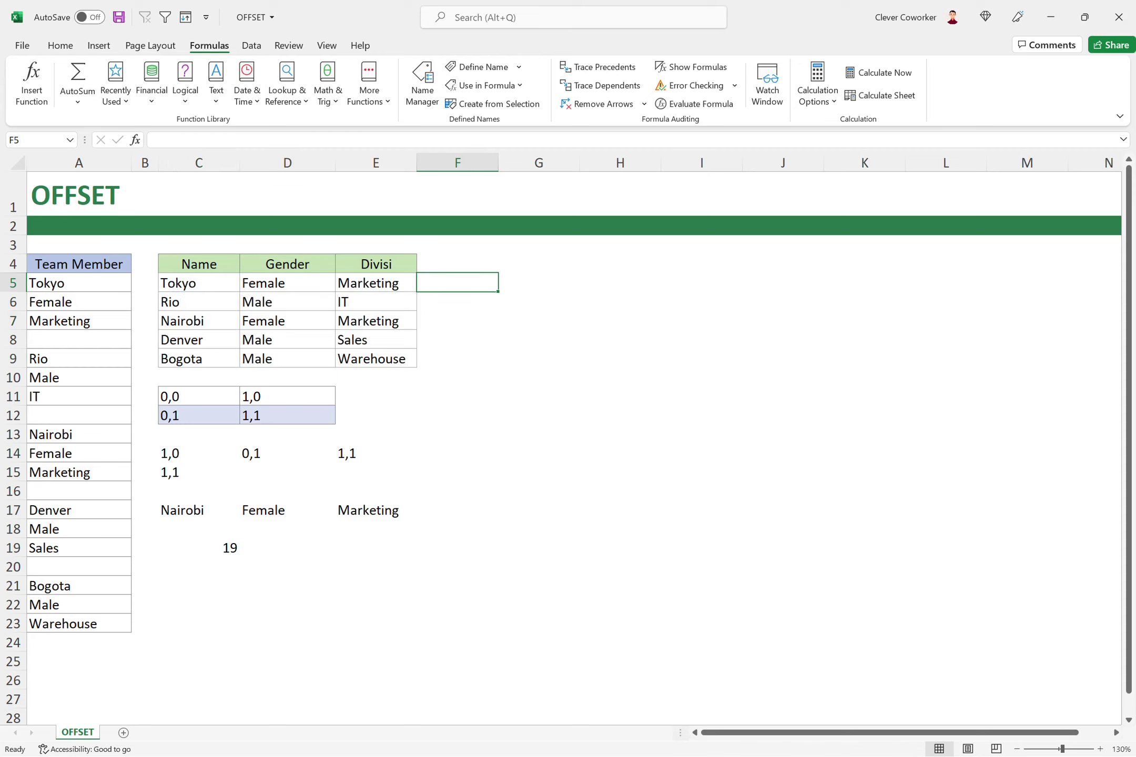